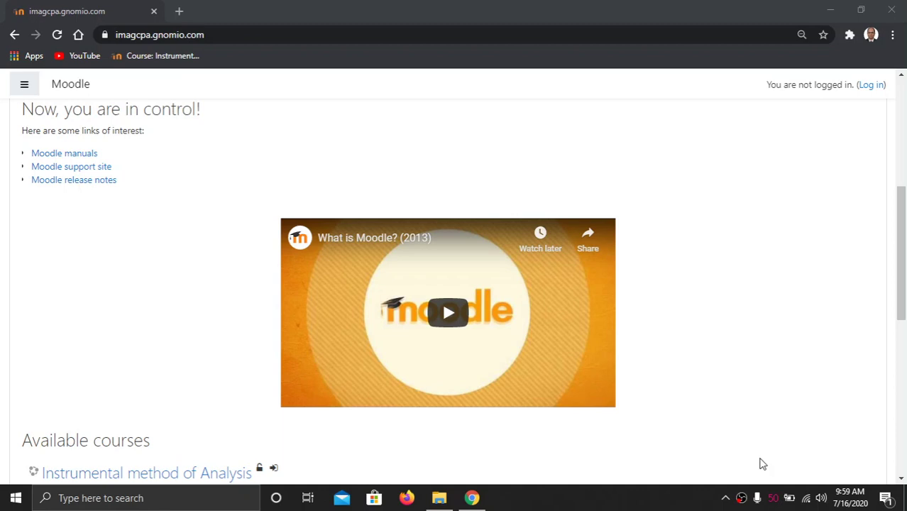
- Open the login page, look over the new-account signup form, then go back to login
{"action": "scroll", "coordinate": [762, 463], "scroll_direction": "up", "scroll_amount": 1}
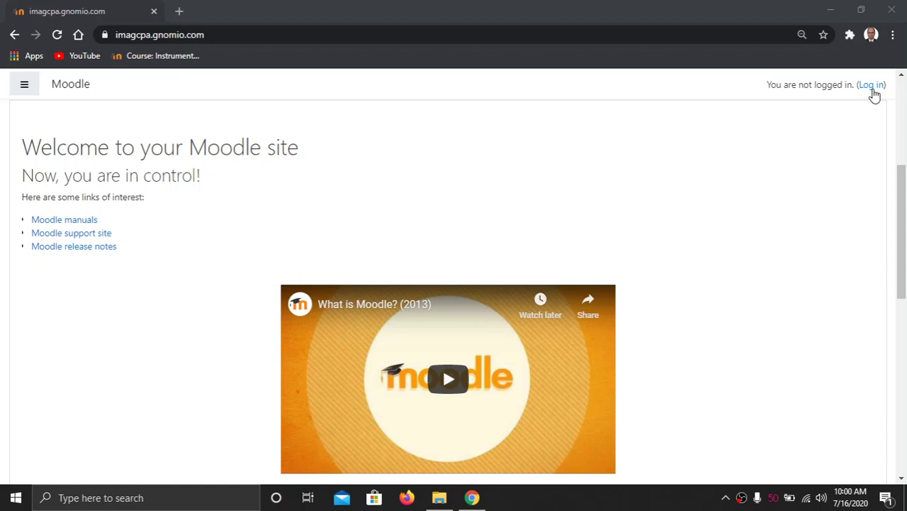
{"action": "left_click", "coordinate": [873, 90]}
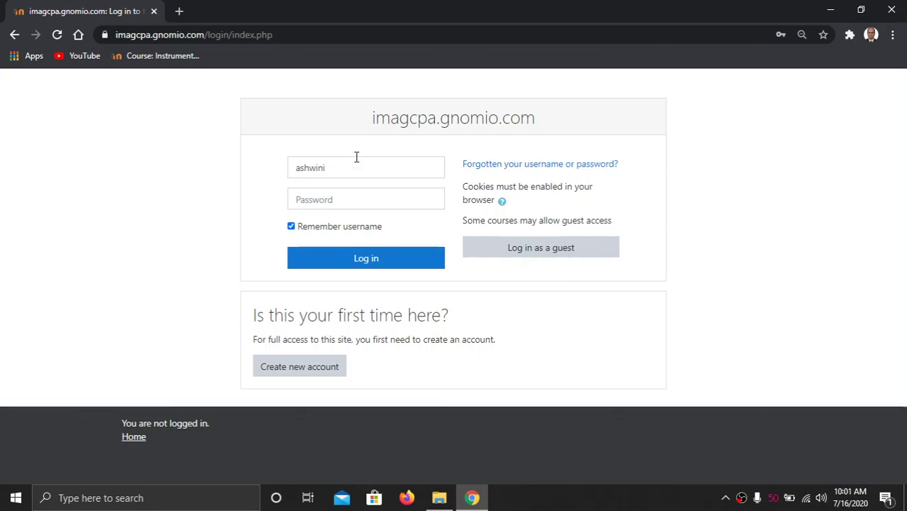
{"action": "left_click", "coordinate": [315, 369]}
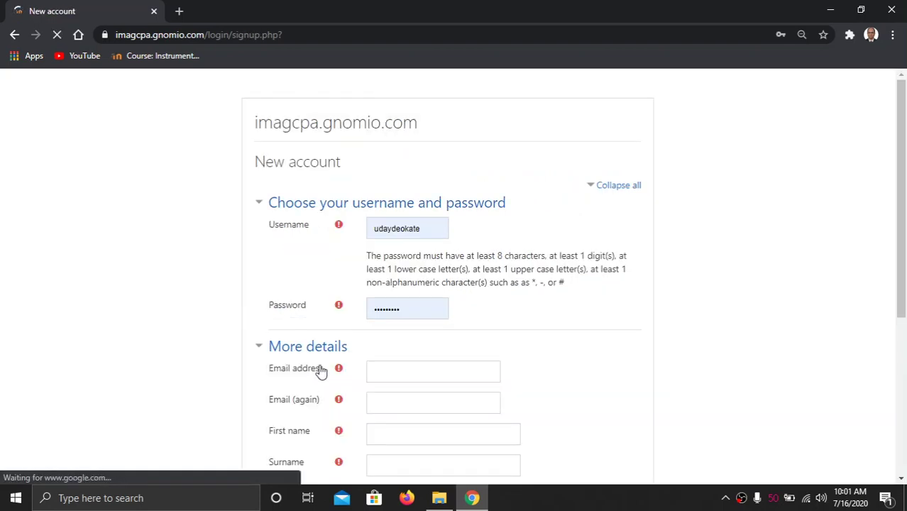
{"action": "scroll", "coordinate": [431, 400], "scroll_direction": "down", "scroll_amount": 2}
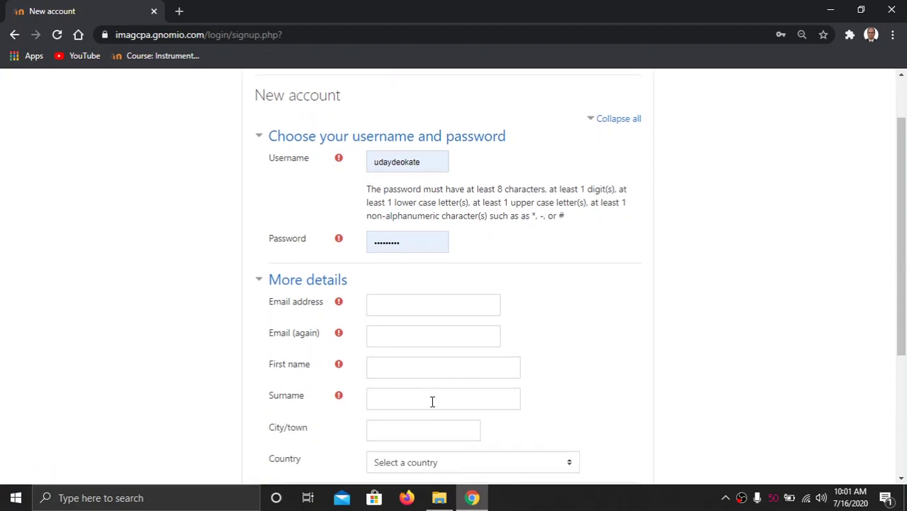
{"action": "scroll", "coordinate": [432, 401], "scroll_direction": "down", "scroll_amount": 1}
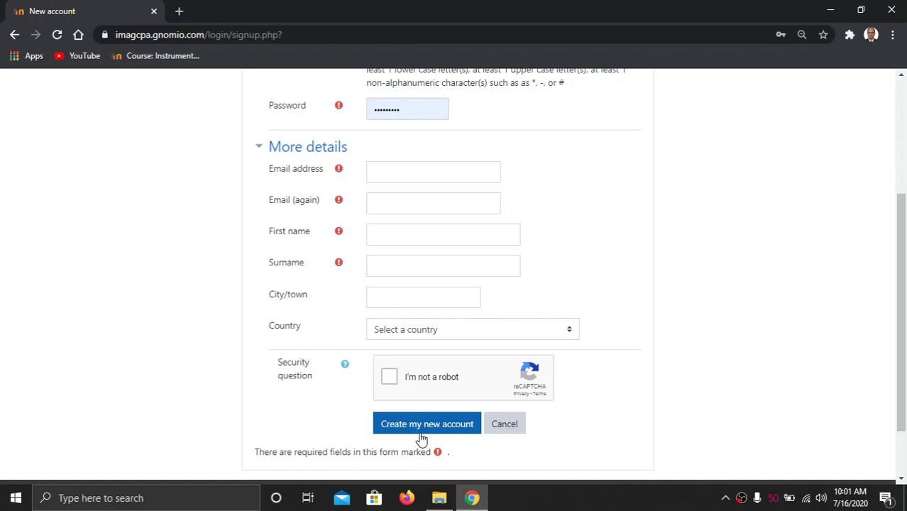
{"action": "scroll", "coordinate": [421, 439], "scroll_direction": "up", "scroll_amount": 3}
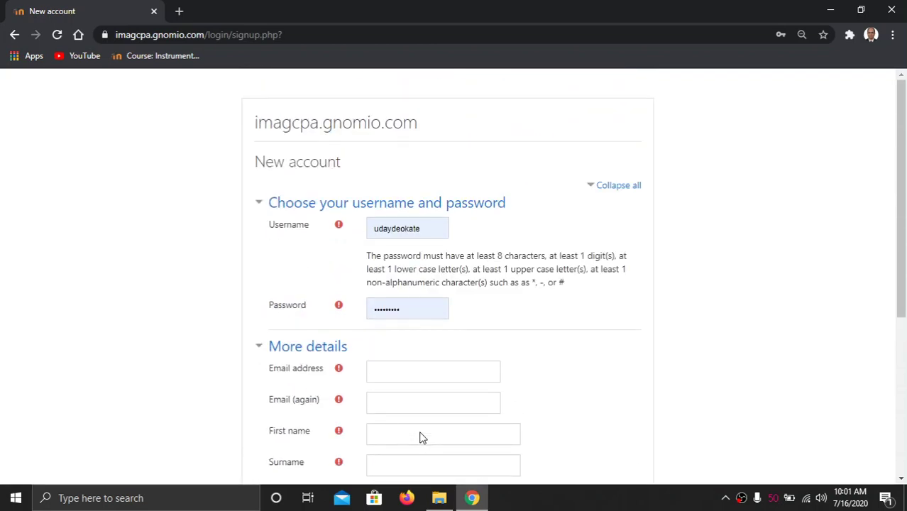
{"action": "left_click", "coordinate": [15, 34]}
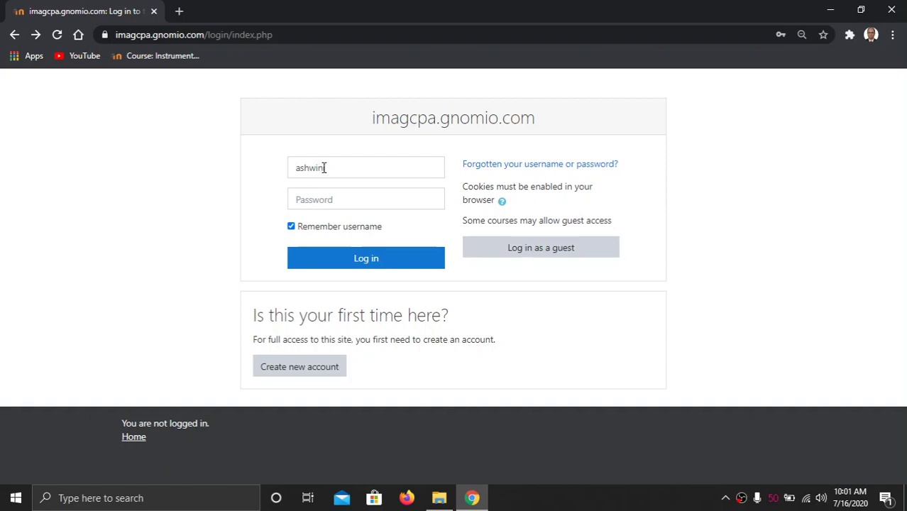
- Sign in with the saved username and the account password
{"action": "left_click", "coordinate": [361, 199]}
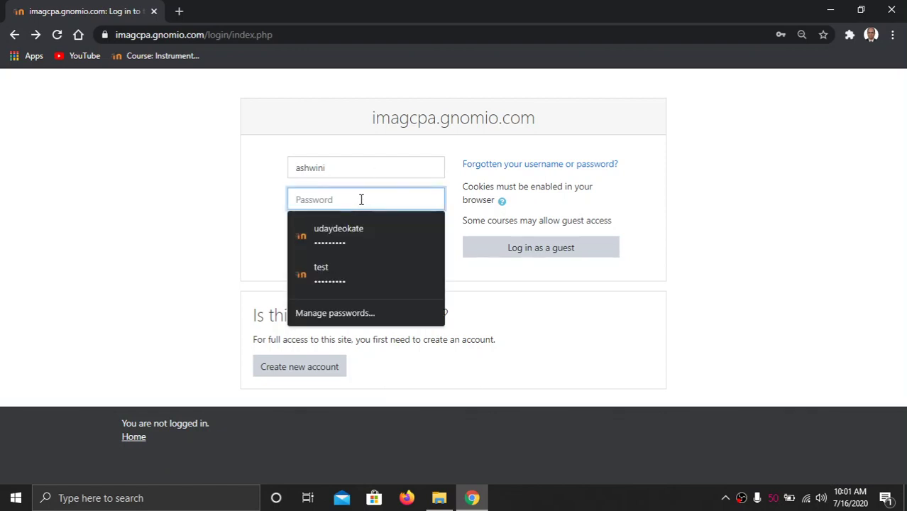
{"action": "type", "text": "********"}
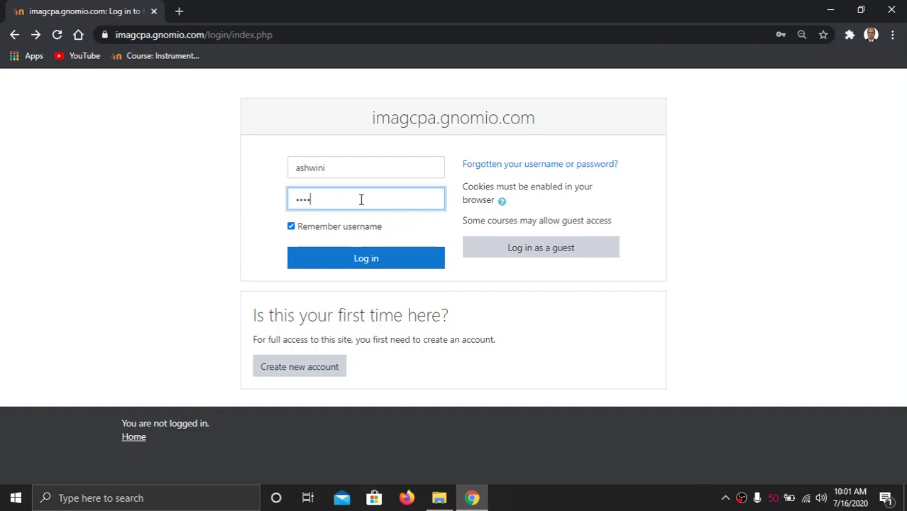
{"action": "type", "text": "*"}
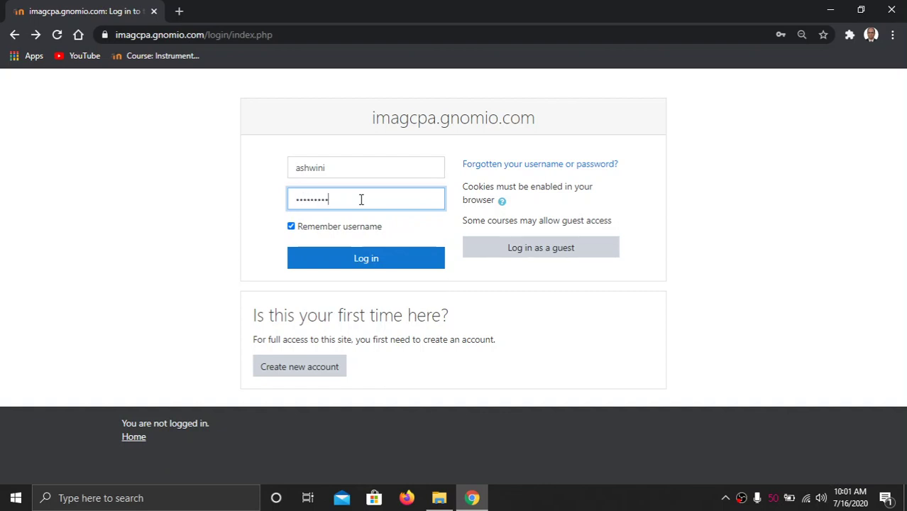
{"action": "left_click", "coordinate": [365, 260]}
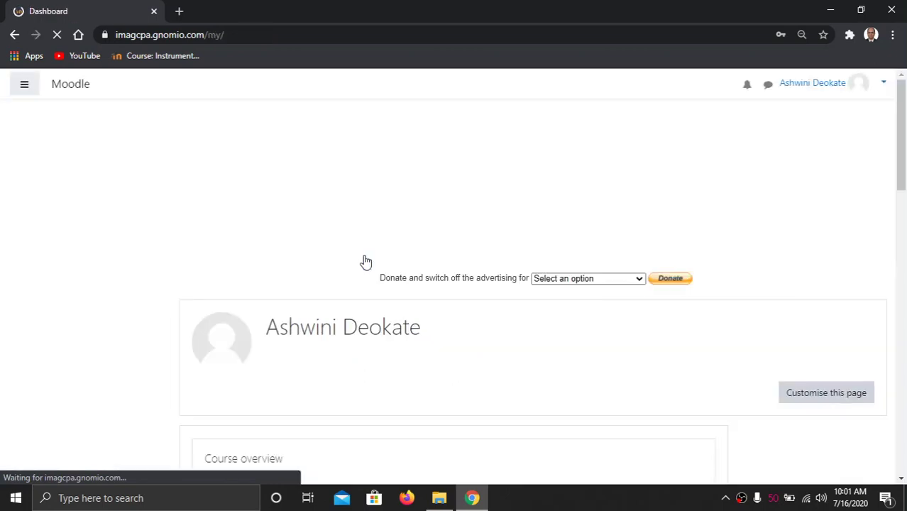
- Browse the Dashboard, collapse and reopen the navigation drawer, and open the IMA course
{"action": "scroll", "coordinate": [363, 261], "scroll_direction": "down", "scroll_amount": 5}
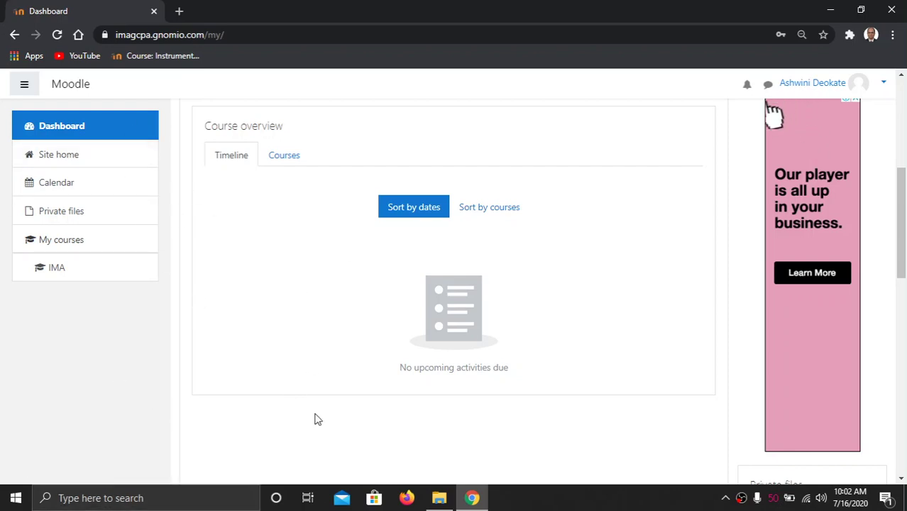
{"action": "scroll", "coordinate": [317, 419], "scroll_direction": "down", "scroll_amount": 2}
{"action": "scroll", "coordinate": [317, 420], "scroll_direction": "down", "scroll_amount": 4}
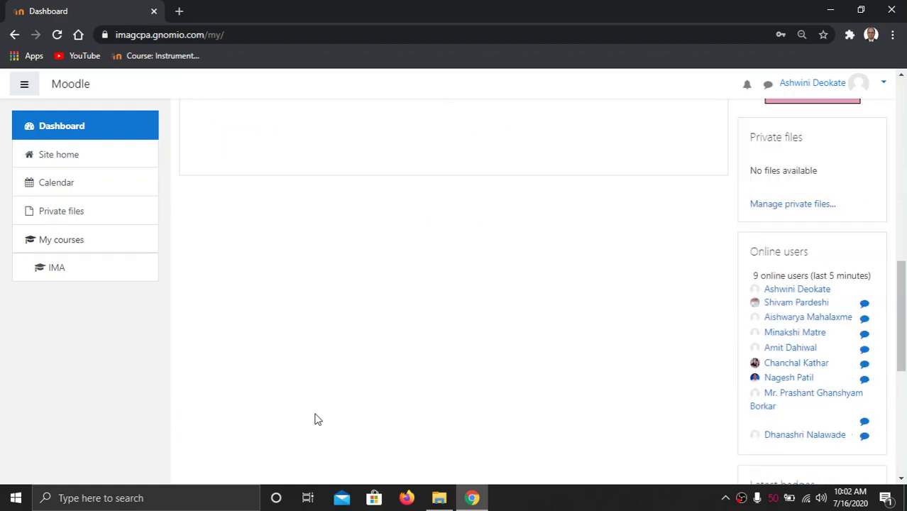
{"action": "scroll", "coordinate": [317, 419], "scroll_direction": "up", "scroll_amount": 8}
{"action": "scroll", "coordinate": [317, 420], "scroll_direction": "up", "scroll_amount": 3}
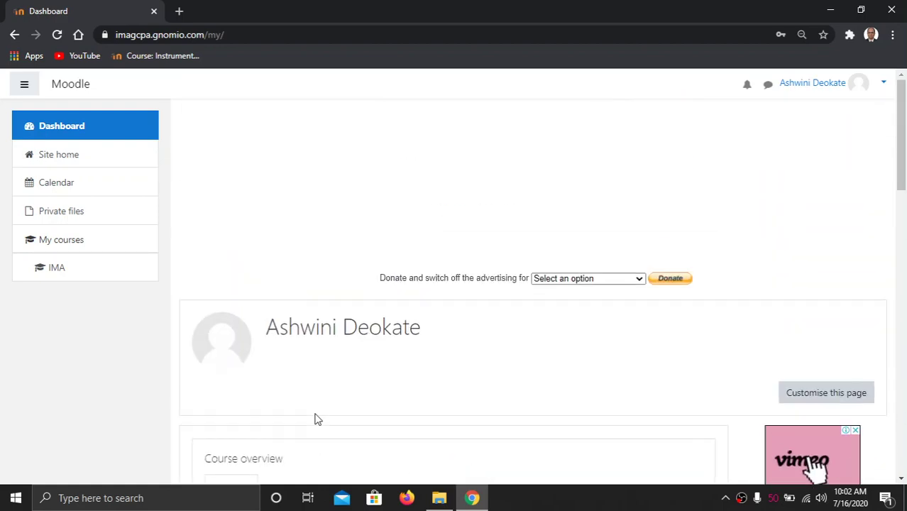
{"action": "scroll", "coordinate": [317, 419], "scroll_direction": "down", "scroll_amount": 1}
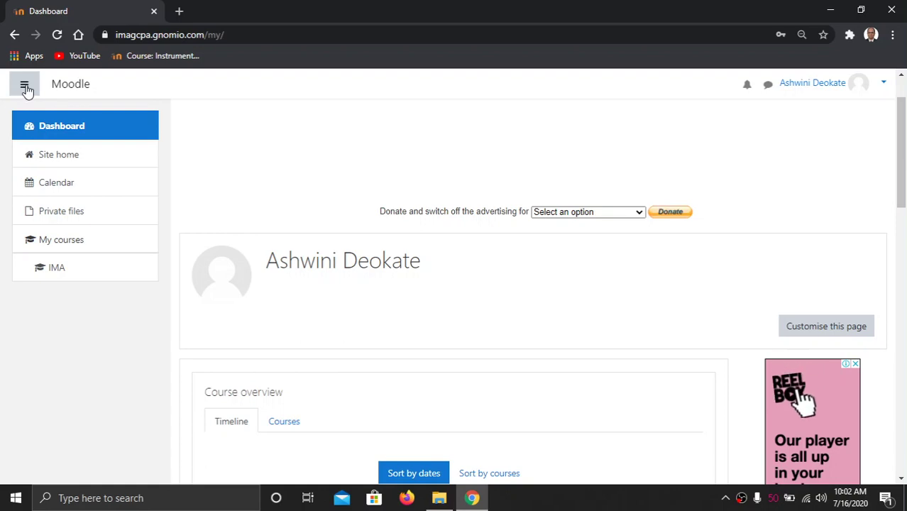
{"action": "left_click", "coordinate": [25, 86]}
{"action": "left_click", "coordinate": [25, 86]}
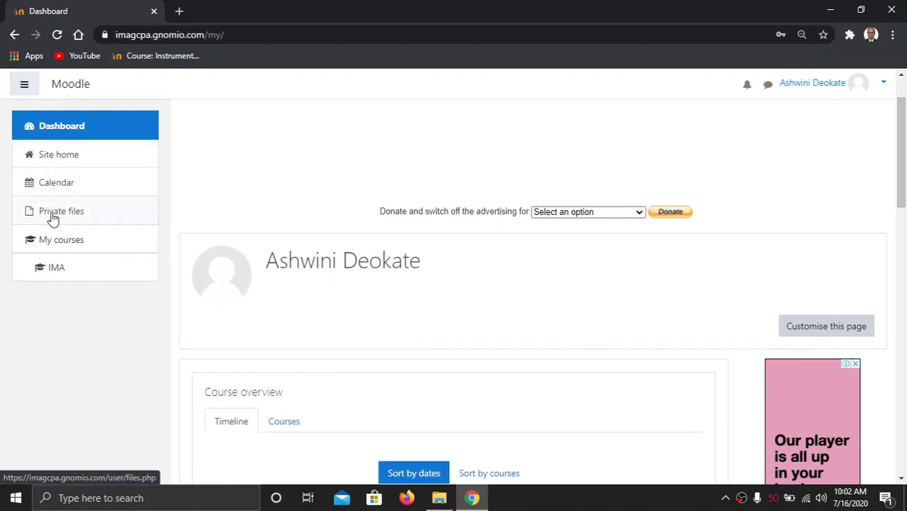
{"action": "left_click", "coordinate": [51, 274]}
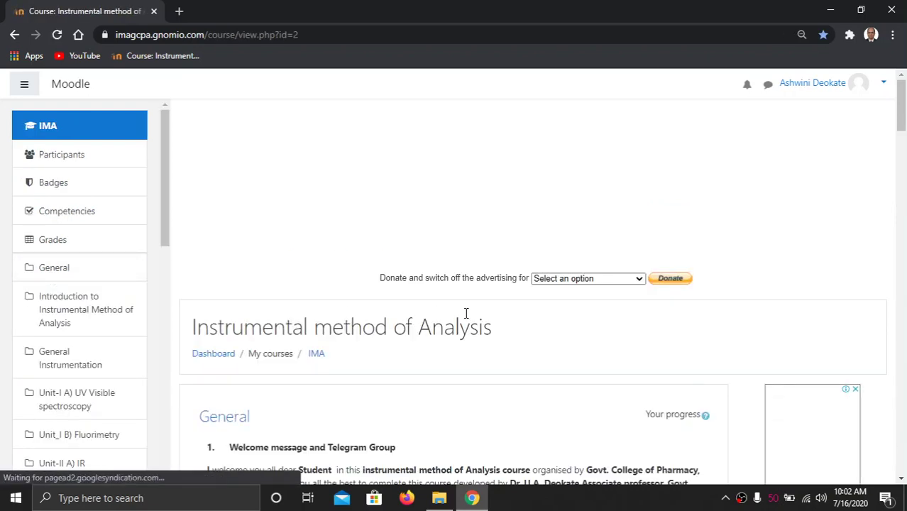
- Read the welcome message and Telegram group links down to Scope and Learning Objectives
{"action": "scroll", "coordinate": [466, 313], "scroll_direction": "down", "scroll_amount": 3}
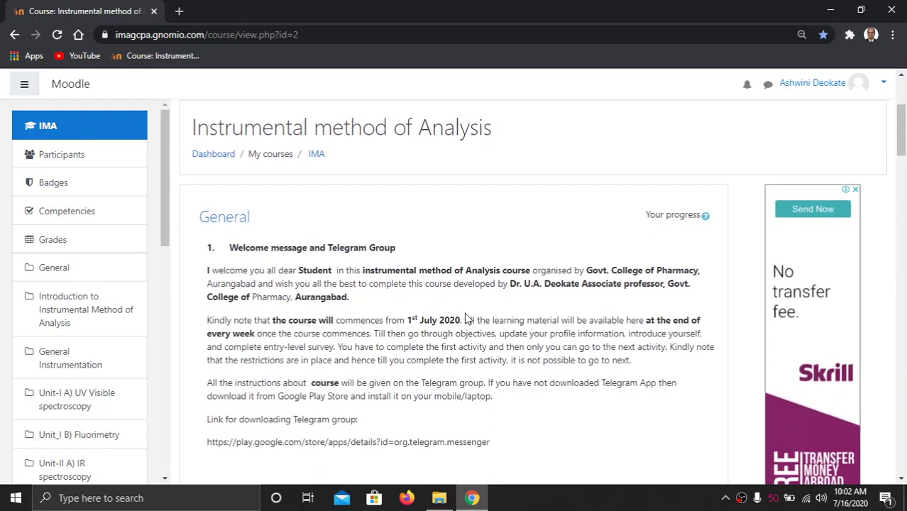
{"action": "scroll", "coordinate": [466, 313], "scroll_direction": "up", "scroll_amount": 2}
{"action": "scroll", "coordinate": [467, 314], "scroll_direction": "down", "scroll_amount": 3}
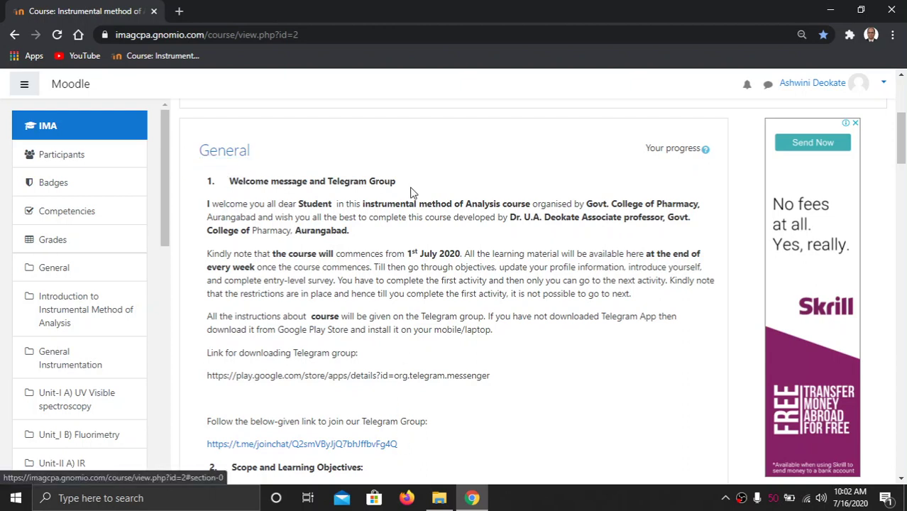
{"action": "scroll", "coordinate": [394, 206], "scroll_direction": "down", "scroll_amount": 1}
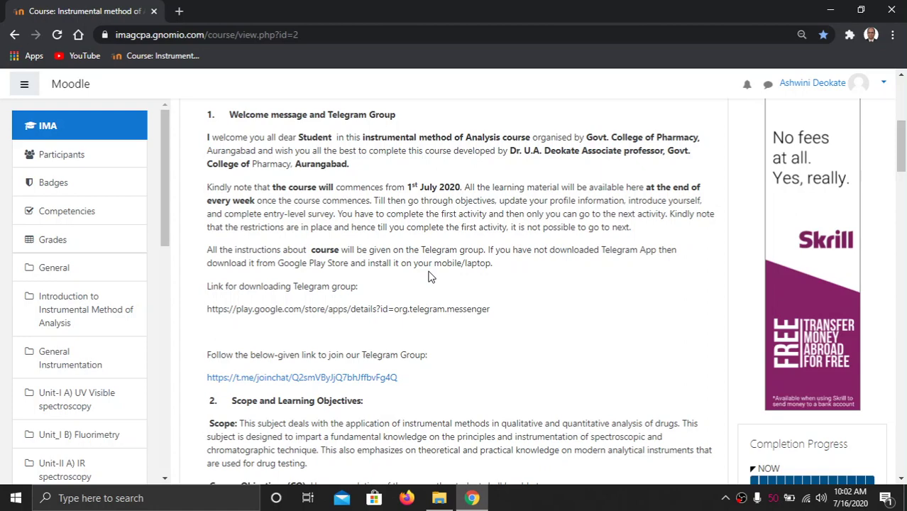
{"action": "scroll", "coordinate": [430, 276], "scroll_direction": "down", "scroll_amount": 1}
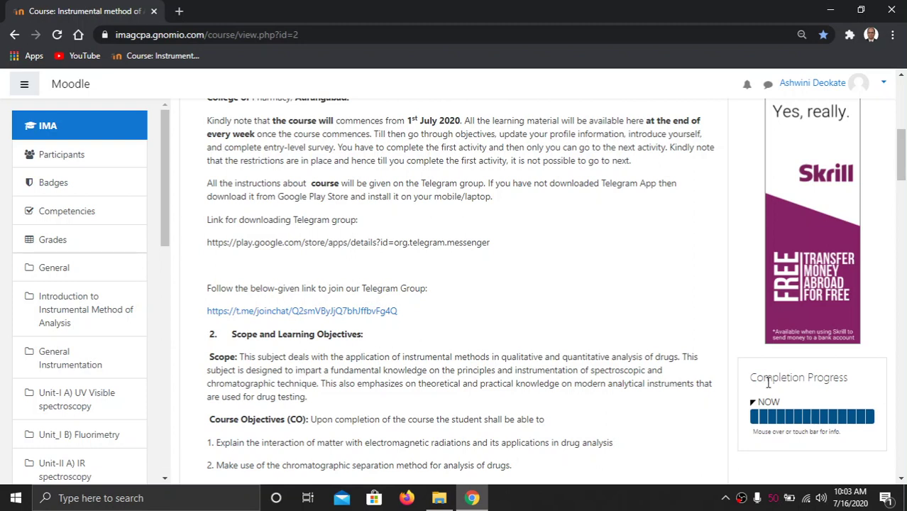
{"action": "mouse_move", "coordinate": [777, 420]}
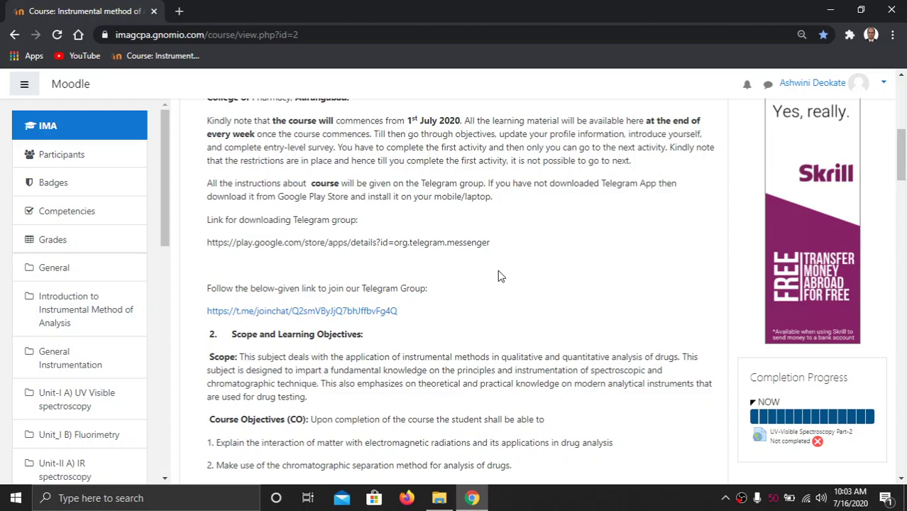
{"action": "scroll", "coordinate": [497, 275], "scroll_direction": "down", "scroll_amount": 1}
{"action": "scroll", "coordinate": [497, 276], "scroll_direction": "down", "scroll_amount": 1}
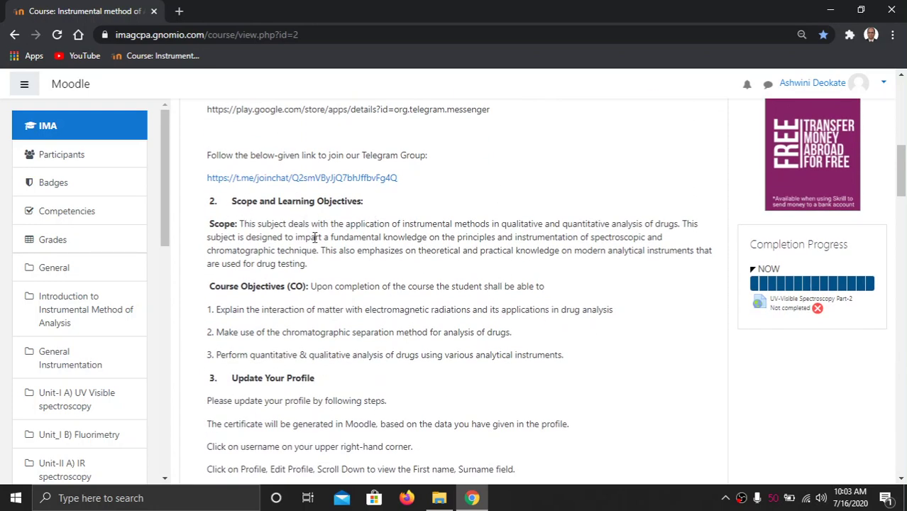
{"action": "scroll", "coordinate": [317, 248], "scroll_direction": "down", "scroll_amount": 1}
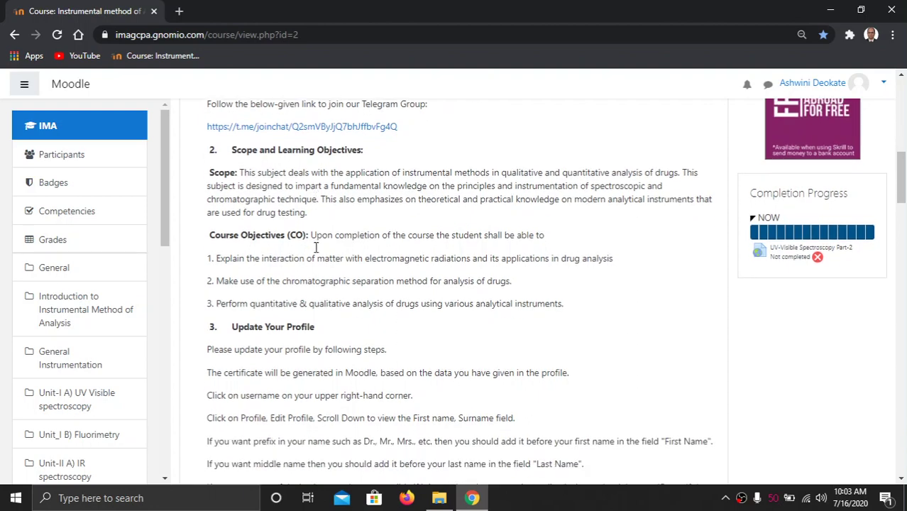
{"action": "scroll", "coordinate": [317, 248], "scroll_direction": "up", "scroll_amount": 2}
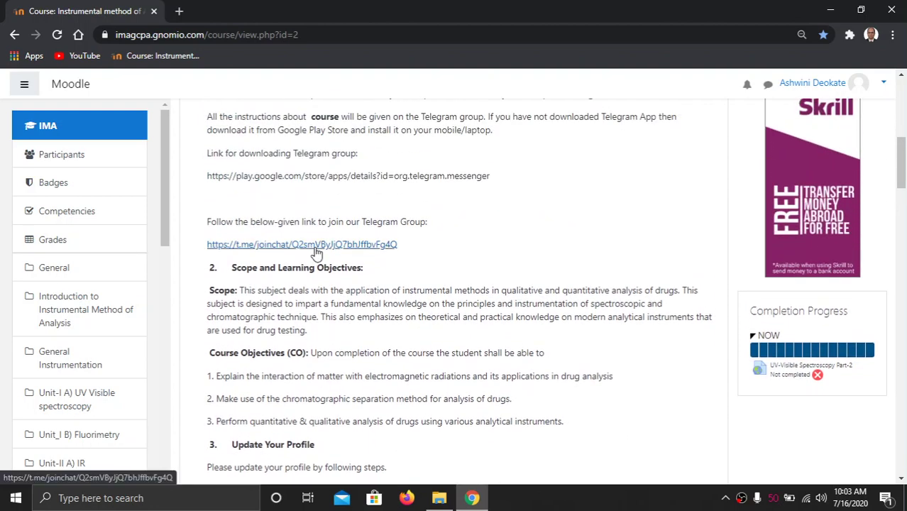
{"action": "scroll", "coordinate": [317, 253], "scroll_direction": "down", "scroll_amount": 1}
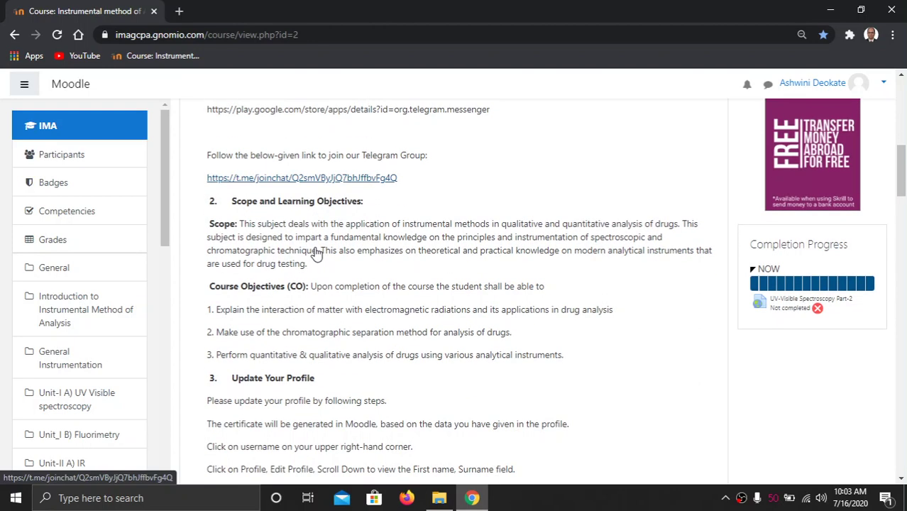
{"action": "scroll", "coordinate": [316, 247], "scroll_direction": "down", "scroll_amount": 1}
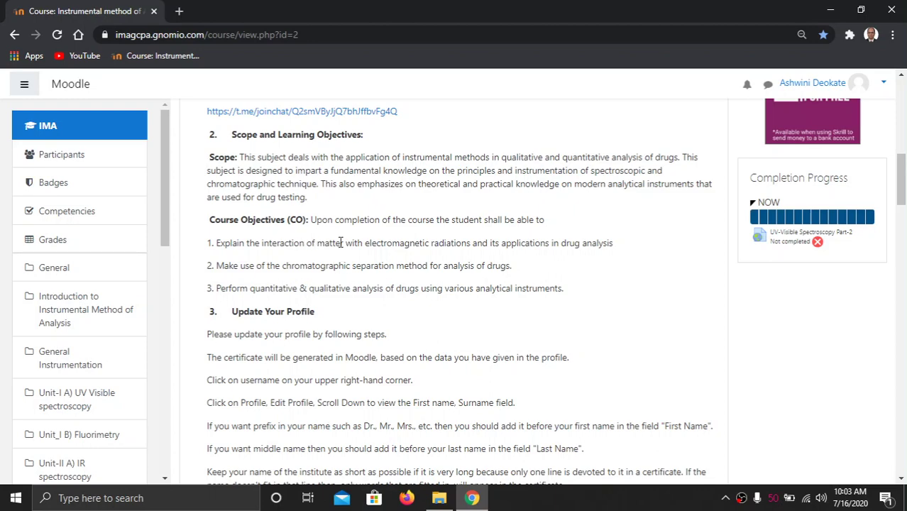
{"action": "scroll", "coordinate": [340, 242], "scroll_direction": "down", "scroll_amount": 1}
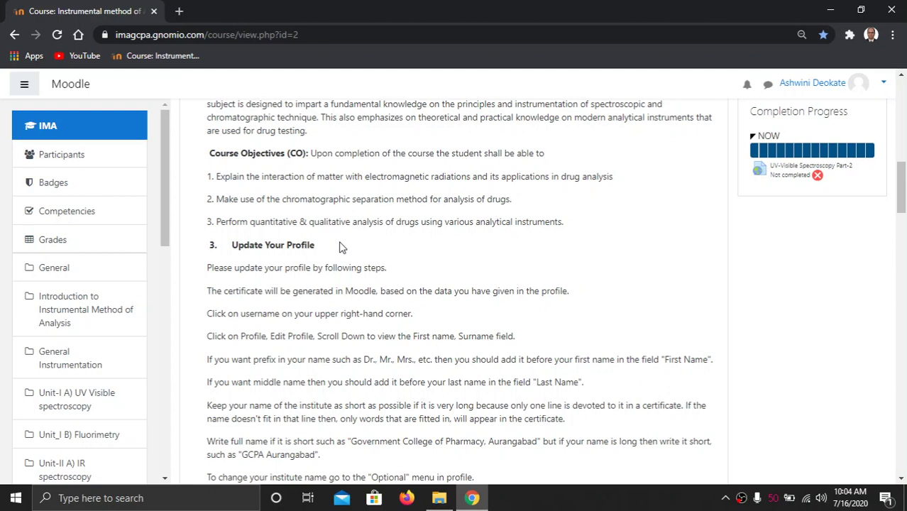
{"action": "scroll", "coordinate": [339, 247], "scroll_direction": "up", "scroll_amount": 2}
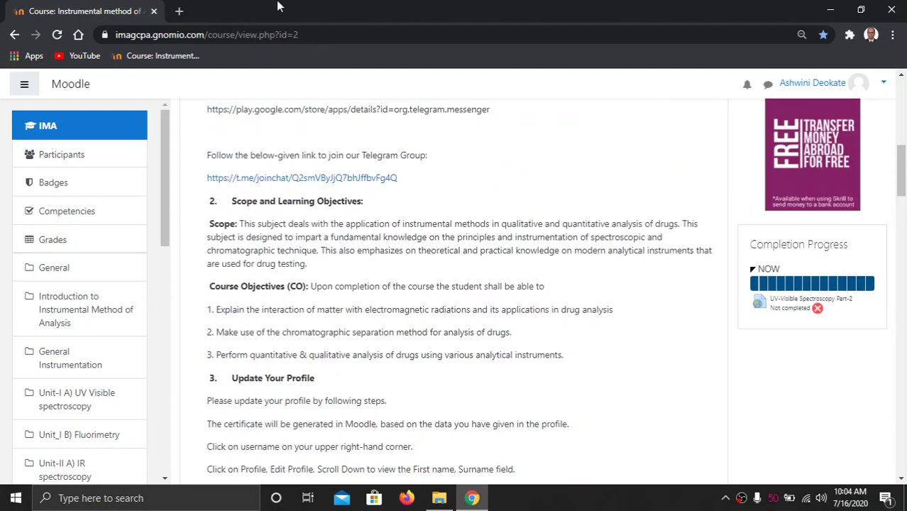
{"action": "scroll", "coordinate": [323, 389], "scroll_direction": "down", "scroll_amount": 1}
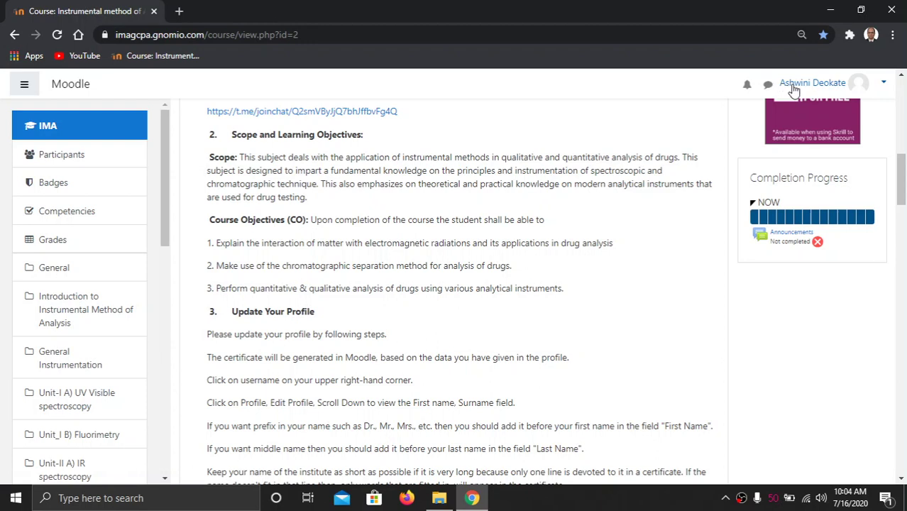
- Open the Edit profile form from the account menu's Profile page
{"action": "left_click", "coordinate": [884, 84]}
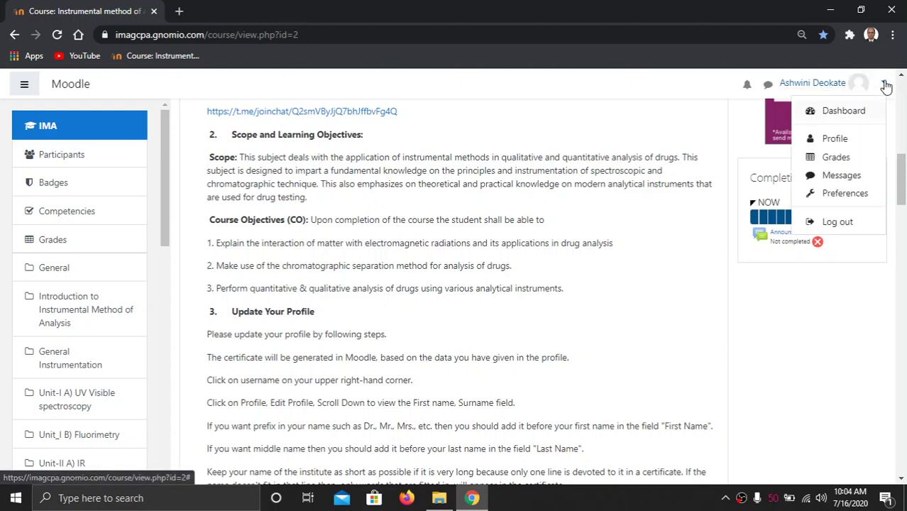
{"action": "left_click", "coordinate": [848, 142]}
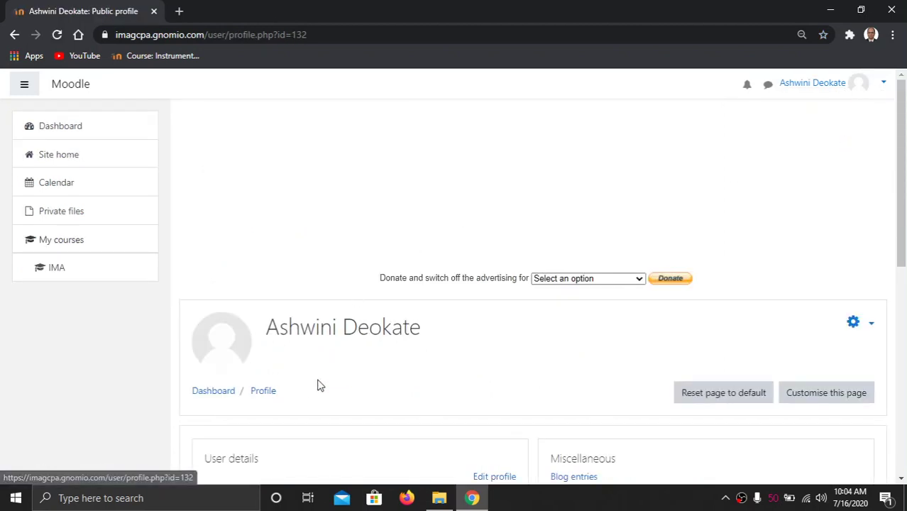
{"action": "scroll", "coordinate": [326, 381], "scroll_direction": "down", "scroll_amount": 3}
{"action": "left_click", "coordinate": [496, 279]}
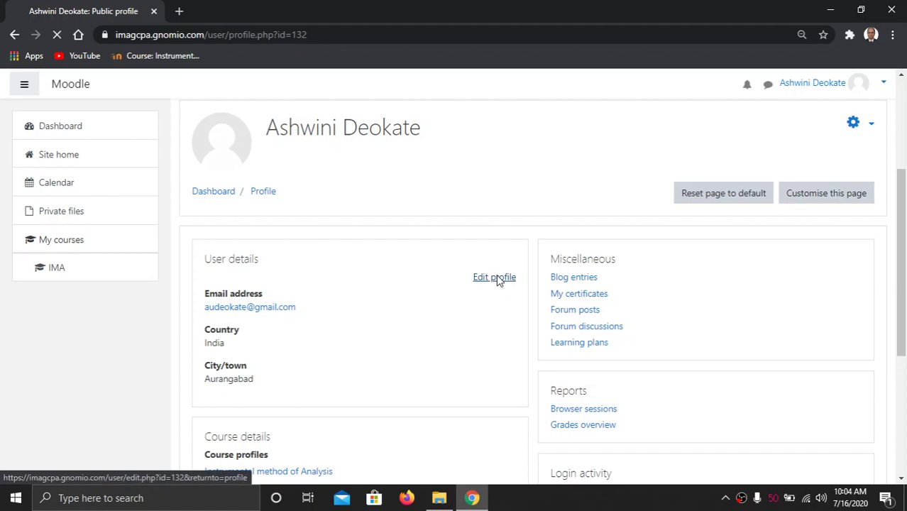
{"action": "scroll", "coordinate": [498, 281], "scroll_direction": "down", "scroll_amount": 4}
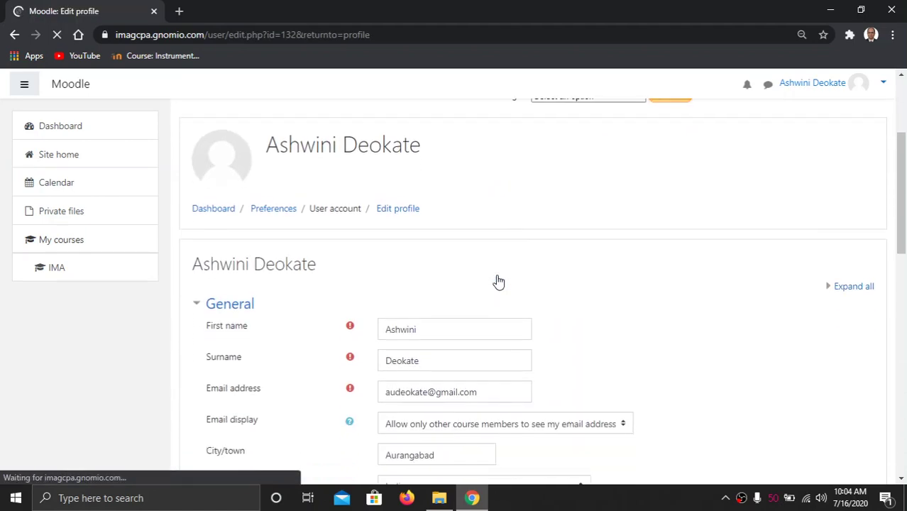
{"action": "scroll", "coordinate": [498, 280], "scroll_direction": "down", "scroll_amount": 1}
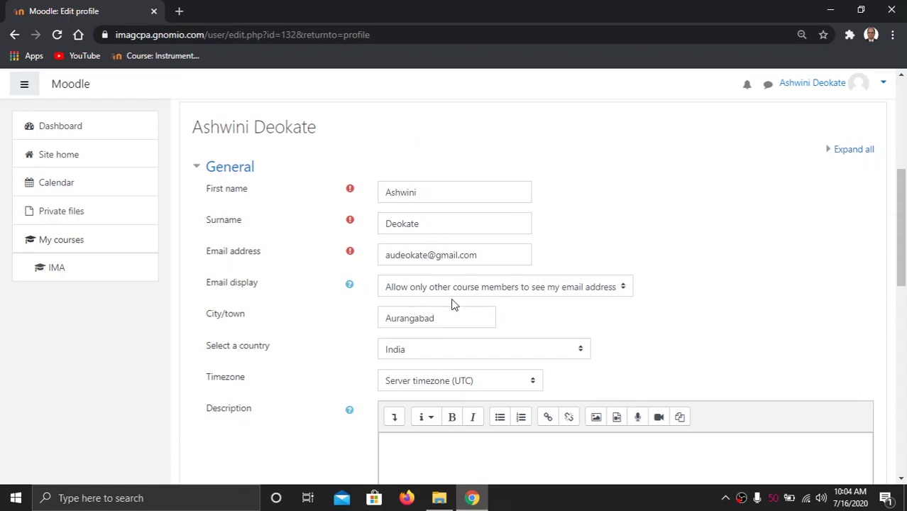
{"action": "scroll", "coordinate": [518, 311], "scroll_direction": "down", "scroll_amount": 1}
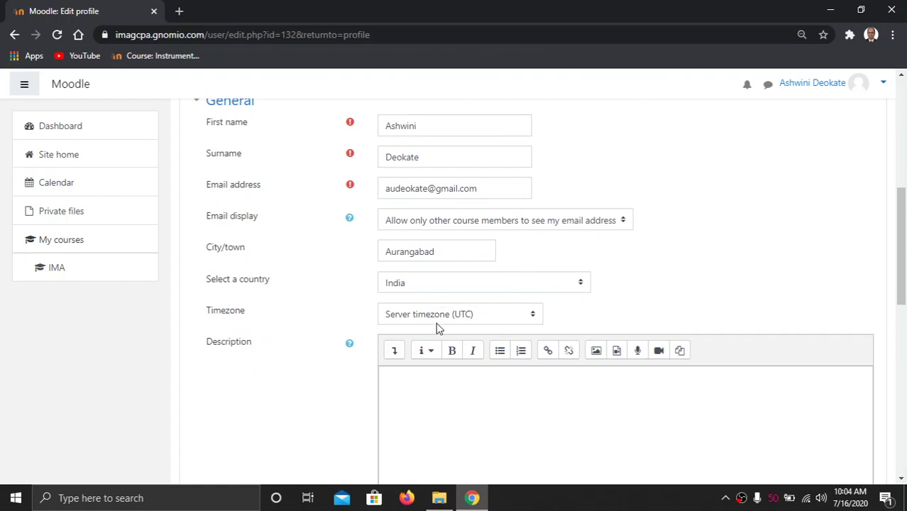
- Set the profile timezone to Asia/Kolkata
{"action": "left_click", "coordinate": [533, 317]}
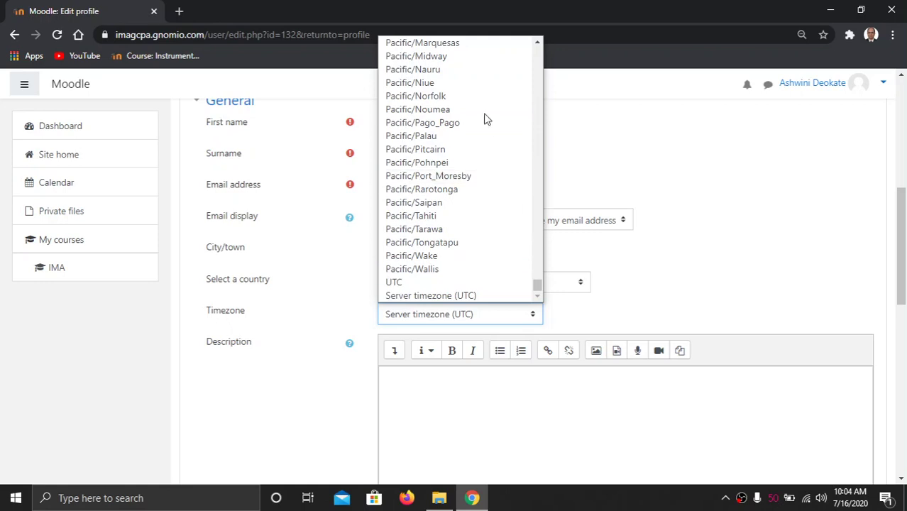
{"action": "scroll", "coordinate": [484, 120], "scroll_direction": "up", "scroll_amount": 15}
{"action": "scroll", "coordinate": [477, 146], "scroll_direction": "up", "scroll_amount": 8}
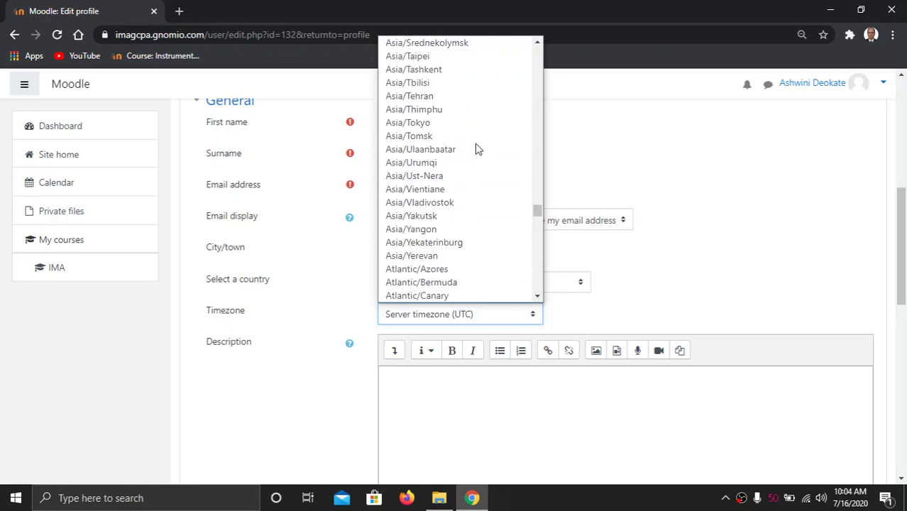
{"action": "scroll", "coordinate": [469, 161], "scroll_direction": "up", "scroll_amount": 6}
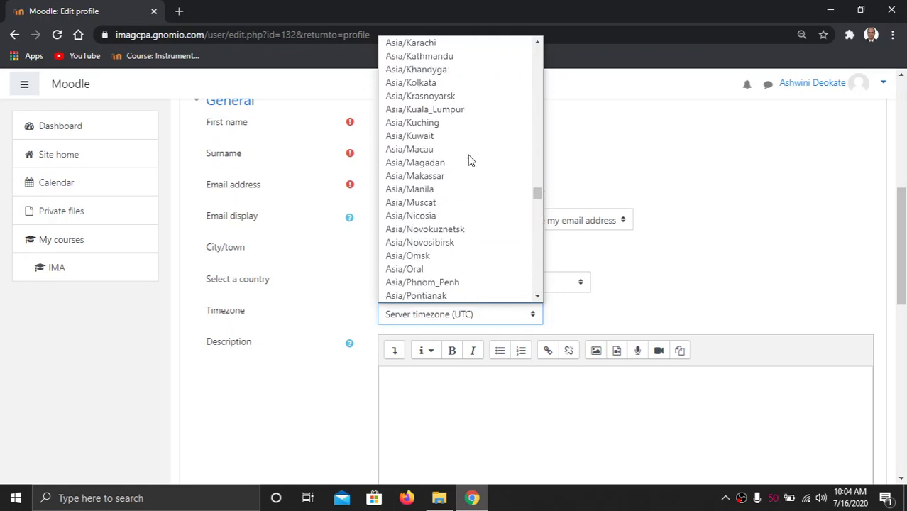
{"action": "scroll", "coordinate": [451, 128], "scroll_direction": "up", "scroll_amount": 4}
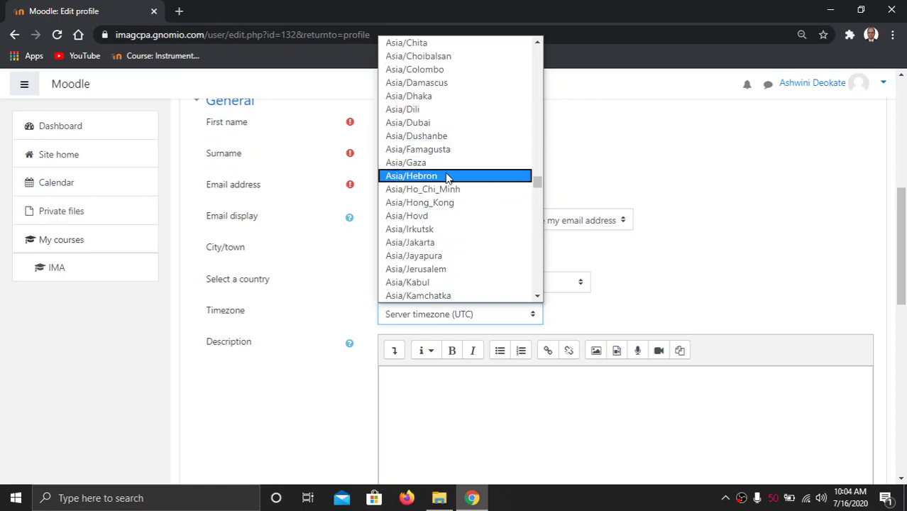
{"action": "scroll", "coordinate": [448, 188], "scroll_direction": "down", "scroll_amount": 3}
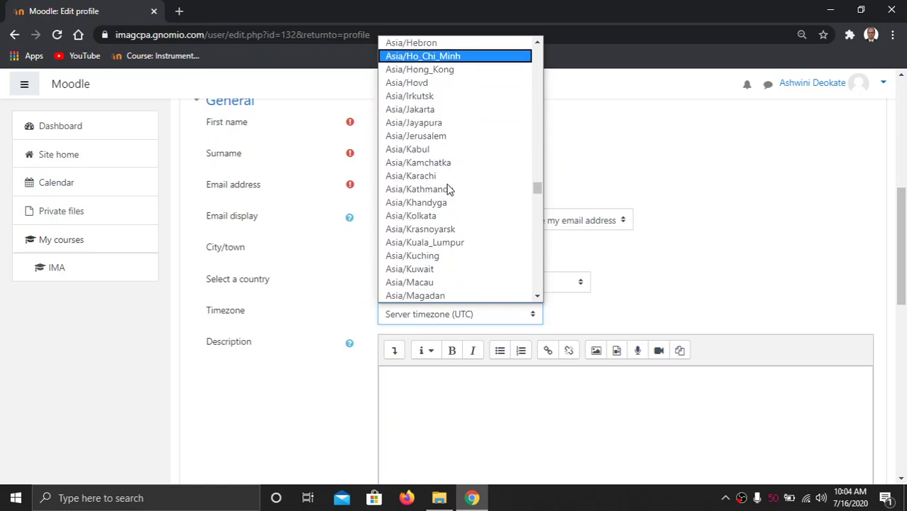
{"action": "left_click", "coordinate": [442, 218]}
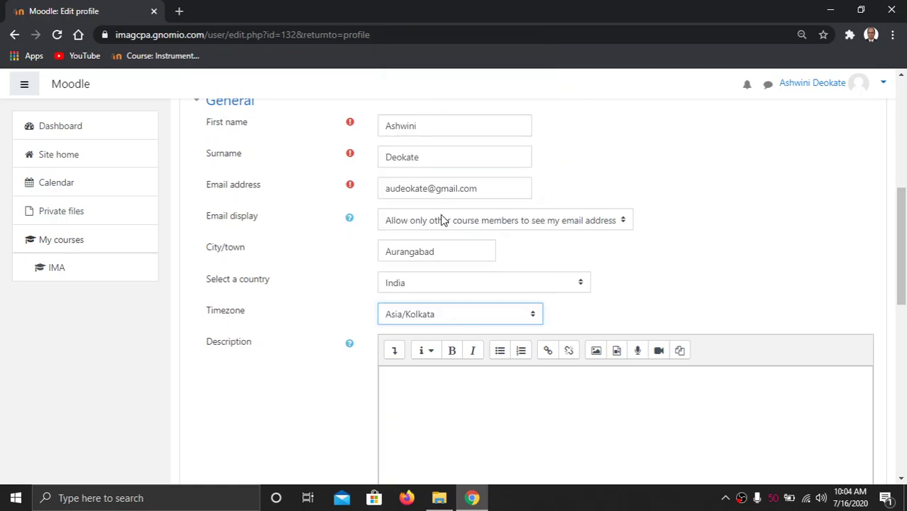
- Under User picture, choose Add file and select Upload a file in the File picker
{"action": "left_click", "coordinate": [486, 390]}
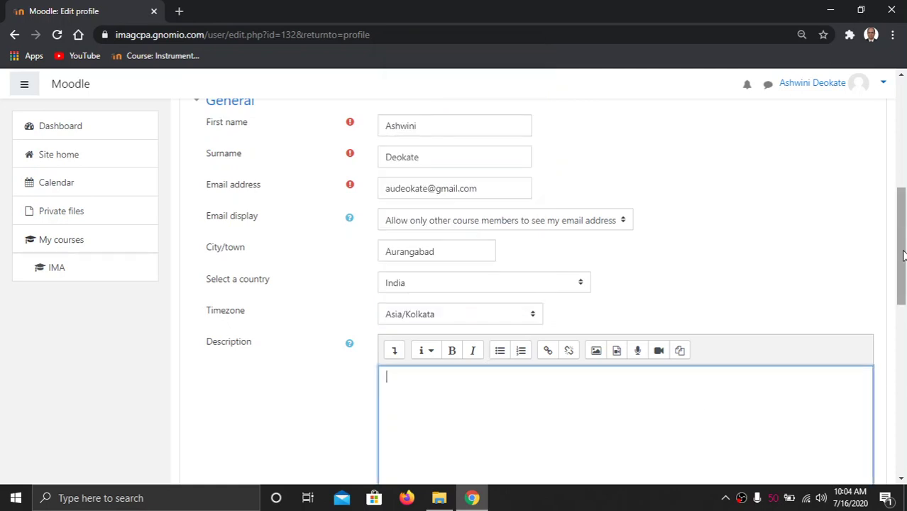
{"action": "left_click", "coordinate": [902, 339]}
{"action": "scroll", "coordinate": [864, 358], "scroll_direction": "down", "scroll_amount": 3}
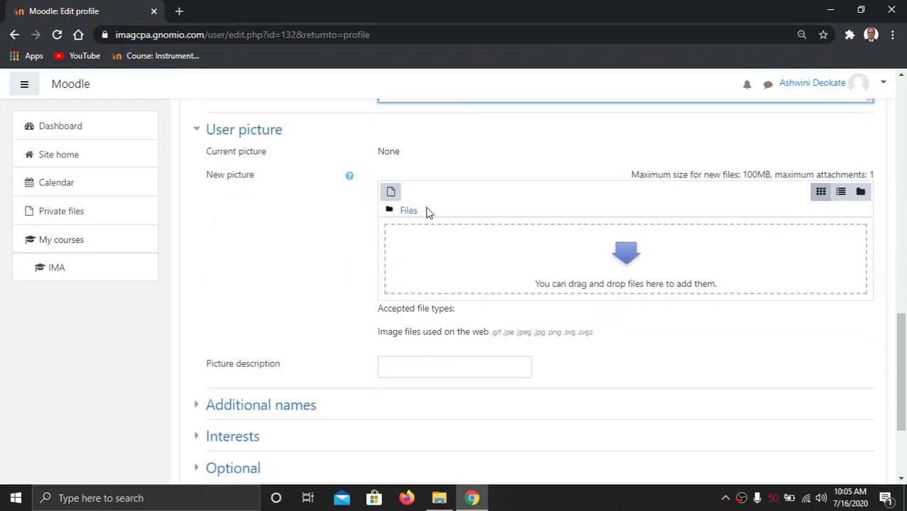
{"action": "left_click", "coordinate": [391, 192]}
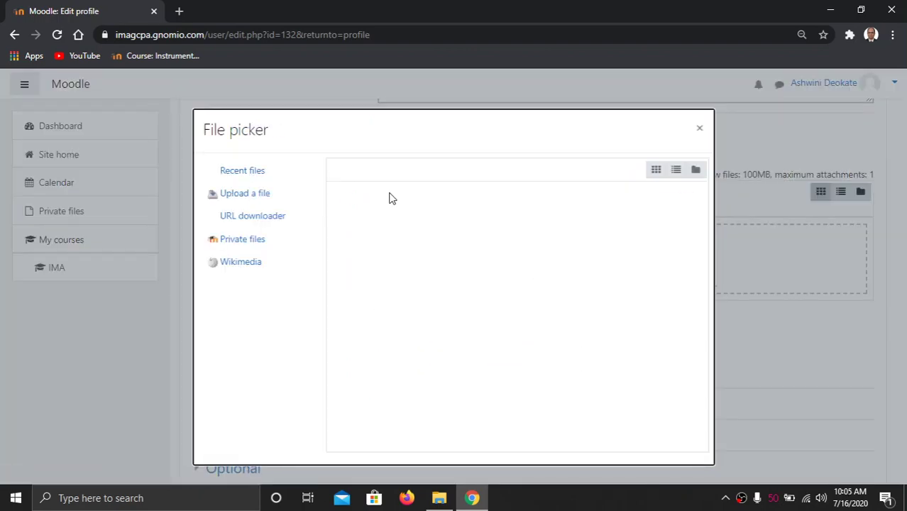
{"action": "left_click", "coordinate": [251, 195]}
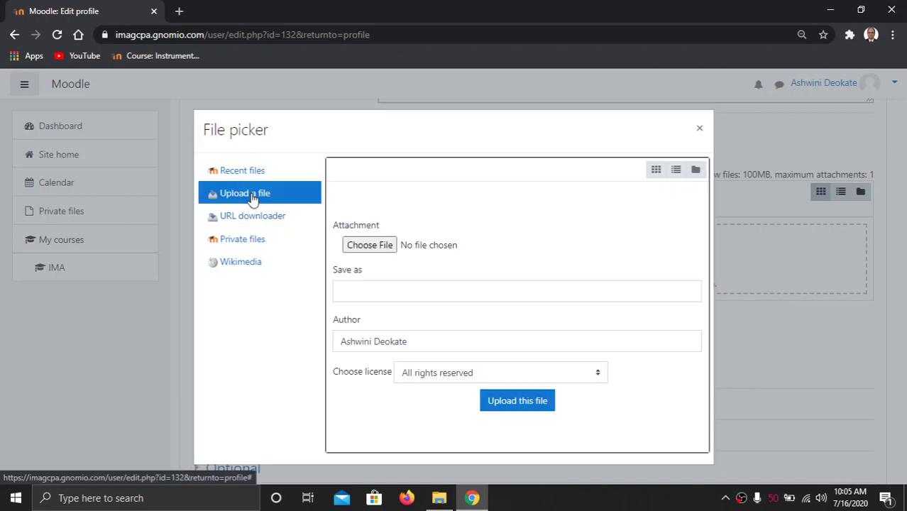
{"action": "left_click", "coordinate": [378, 246]}
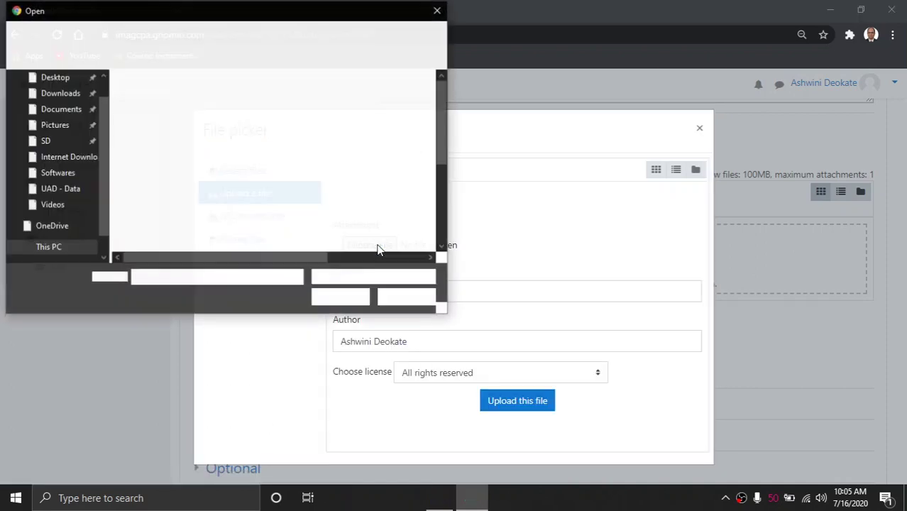
{"action": "left_click", "coordinate": [52, 77]}
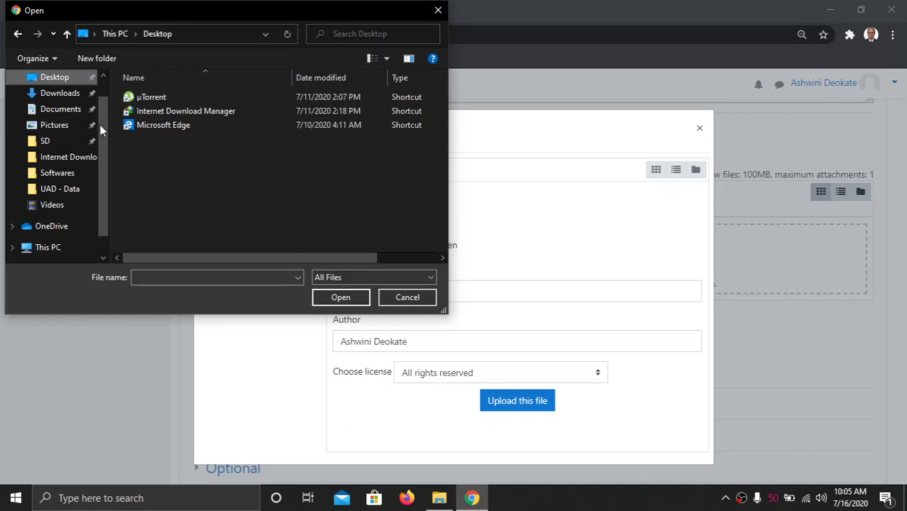
{"action": "left_click", "coordinate": [69, 125]}
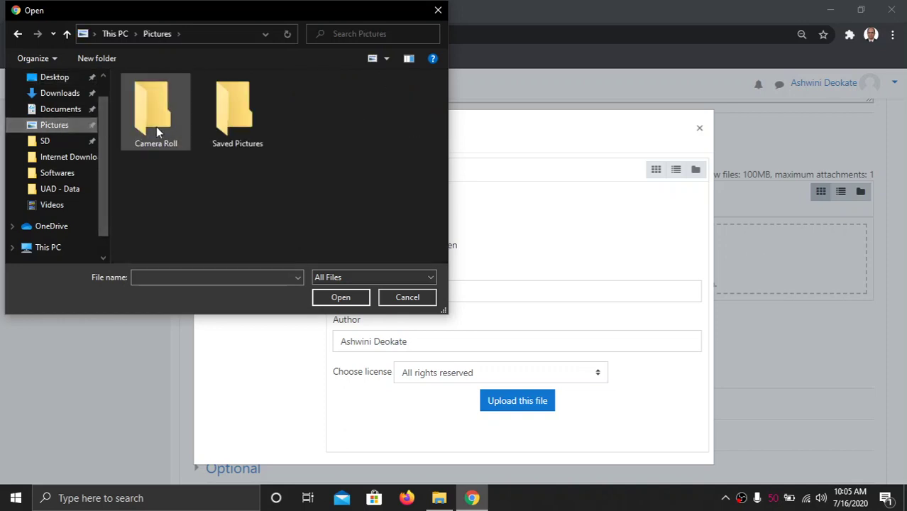
{"action": "double_click", "coordinate": [218, 110]}
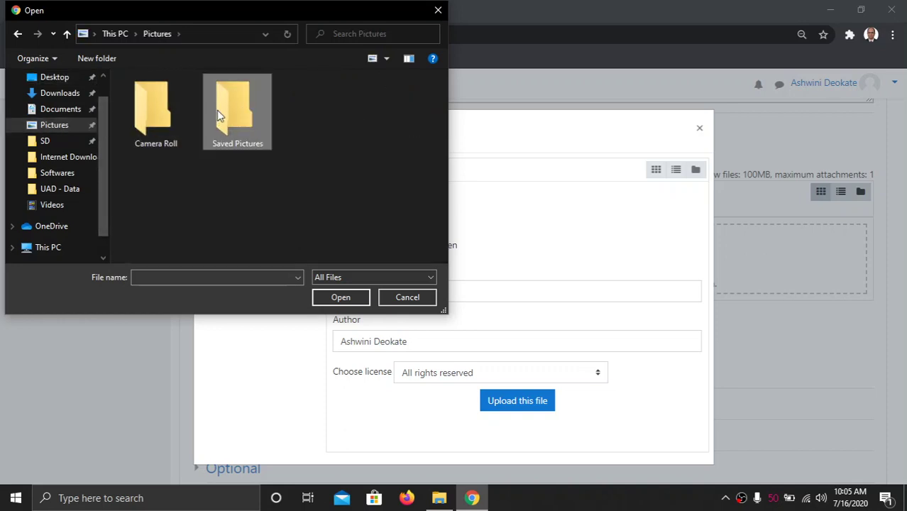
{"action": "left_click", "coordinate": [46, 142]}
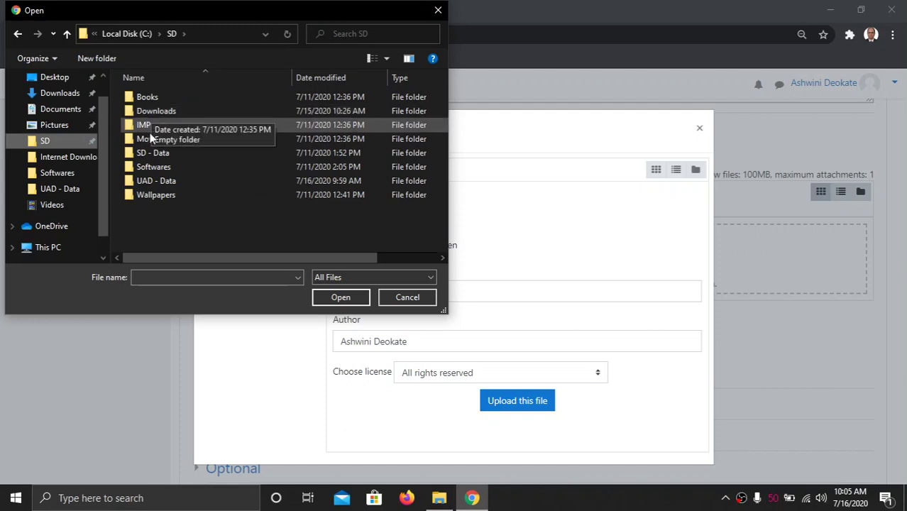
{"action": "left_click", "coordinate": [50, 248]}
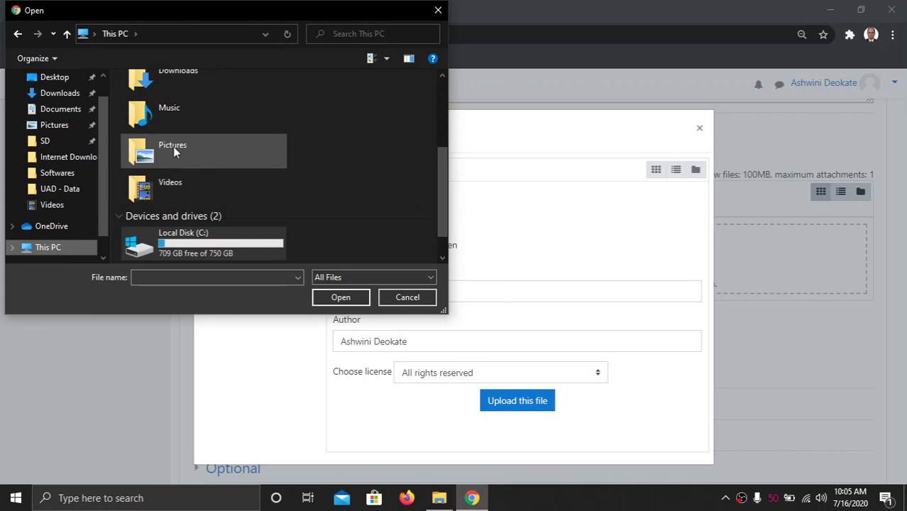
{"action": "double_click", "coordinate": [172, 146]}
{"action": "left_click", "coordinate": [17, 34]}
{"action": "left_click_drag", "start_coordinate": [441, 159], "coordinate": [441, 216]}
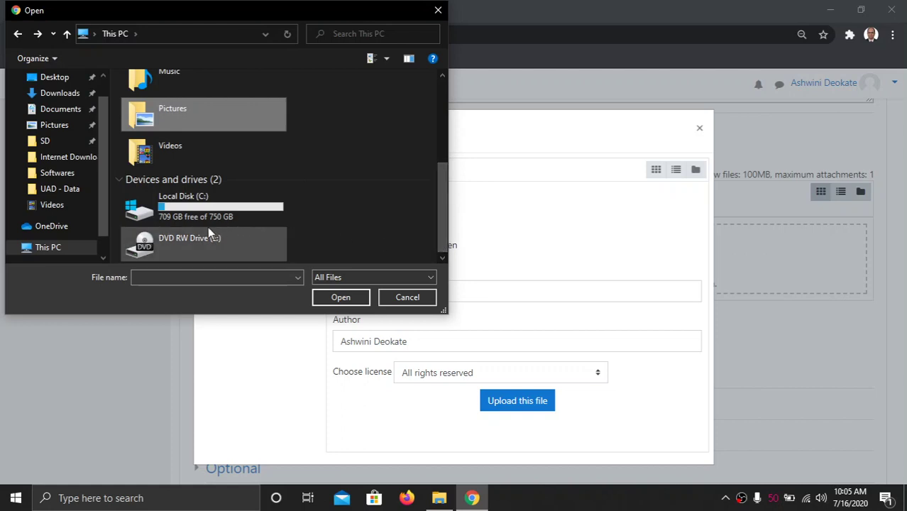
{"action": "double_click", "coordinate": [178, 208]}
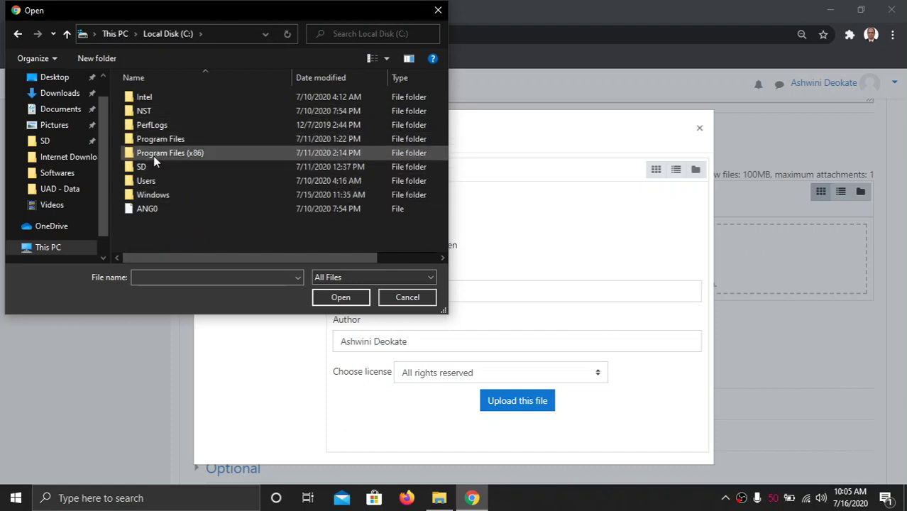
{"action": "double_click", "coordinate": [148, 181]}
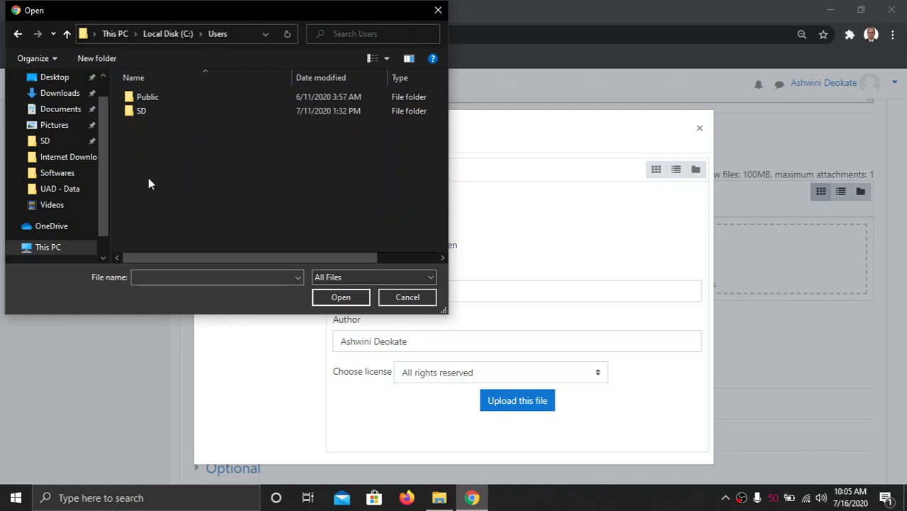
{"action": "double_click", "coordinate": [137, 112]}
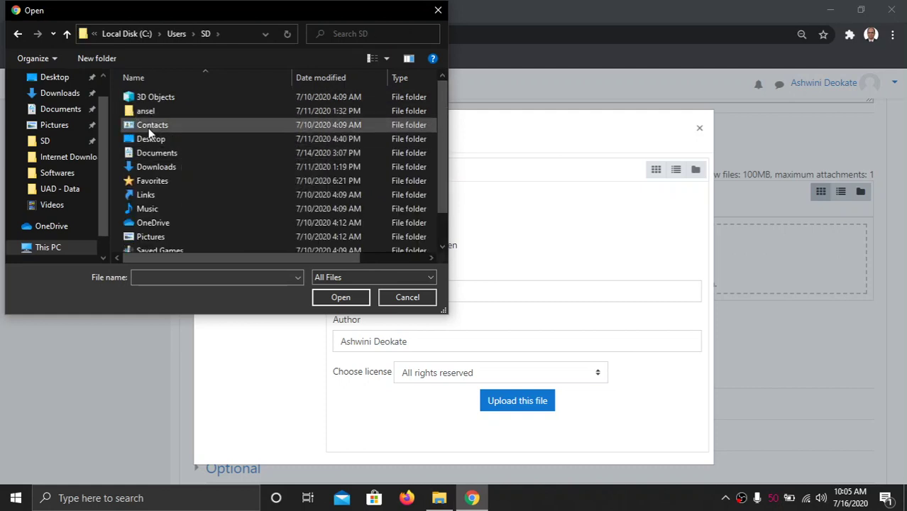
{"action": "scroll", "coordinate": [151, 135], "scroll_direction": "down", "scroll_amount": 1}
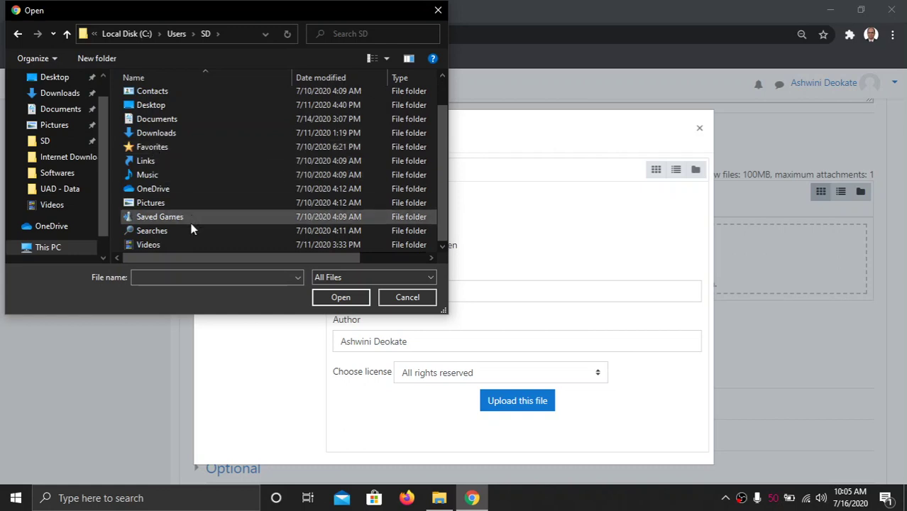
{"action": "double_click", "coordinate": [154, 202]}
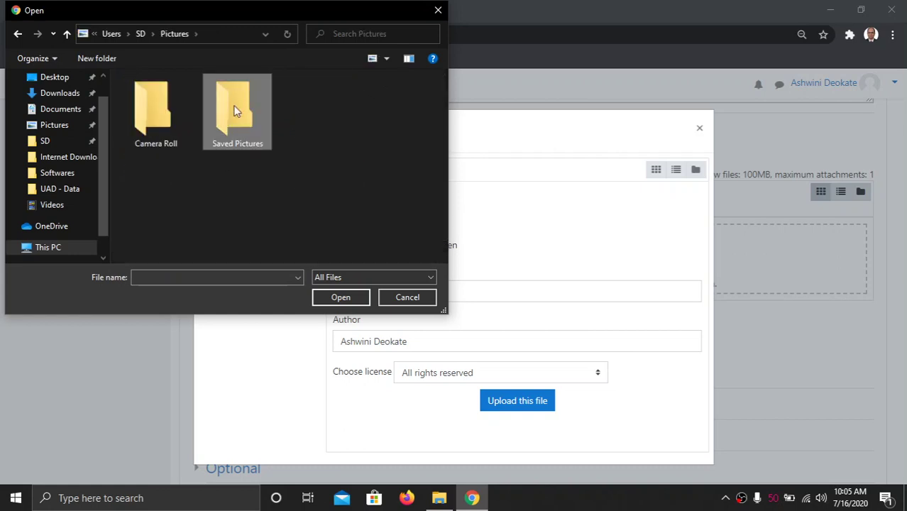
{"action": "double_click", "coordinate": [237, 110]}
{"action": "left_click", "coordinate": [18, 32]}
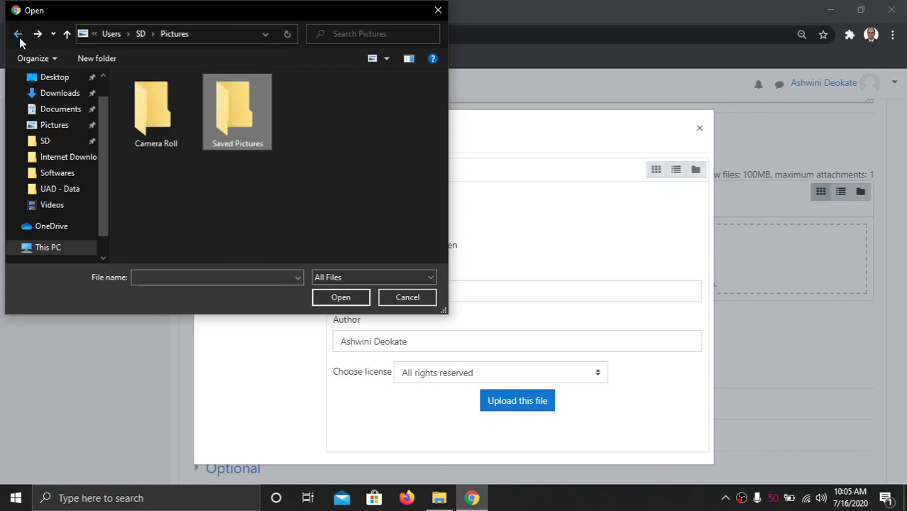
{"action": "double_click", "coordinate": [134, 106]}
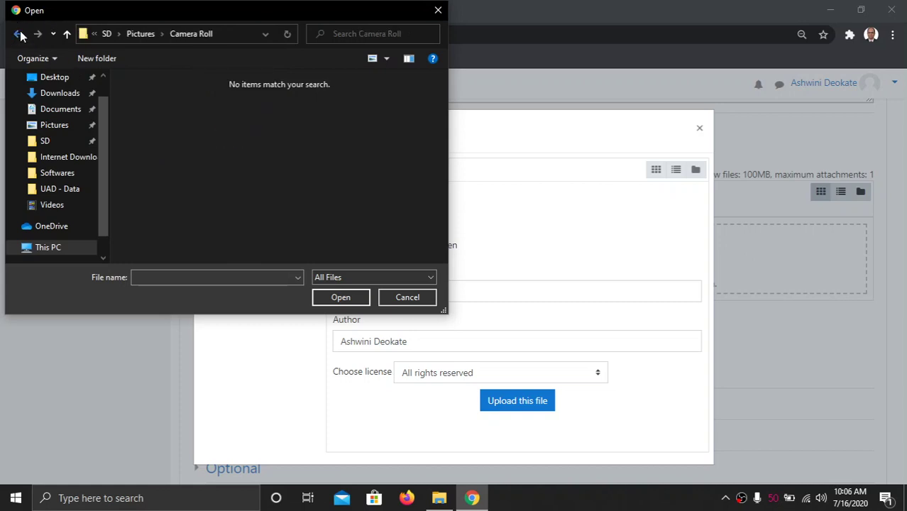
{"action": "left_click", "coordinate": [19, 34]}
{"action": "left_click", "coordinate": [415, 295]}
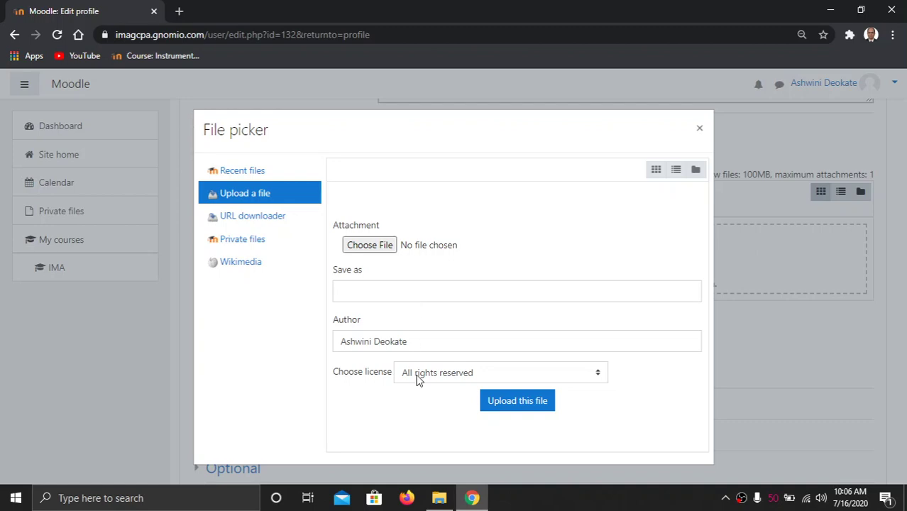
- Close the File picker without a picture and expand the Optional profile section
{"action": "left_click", "coordinate": [698, 134]}
{"action": "scroll", "coordinate": [680, 216], "scroll_direction": "up", "scroll_amount": 2}
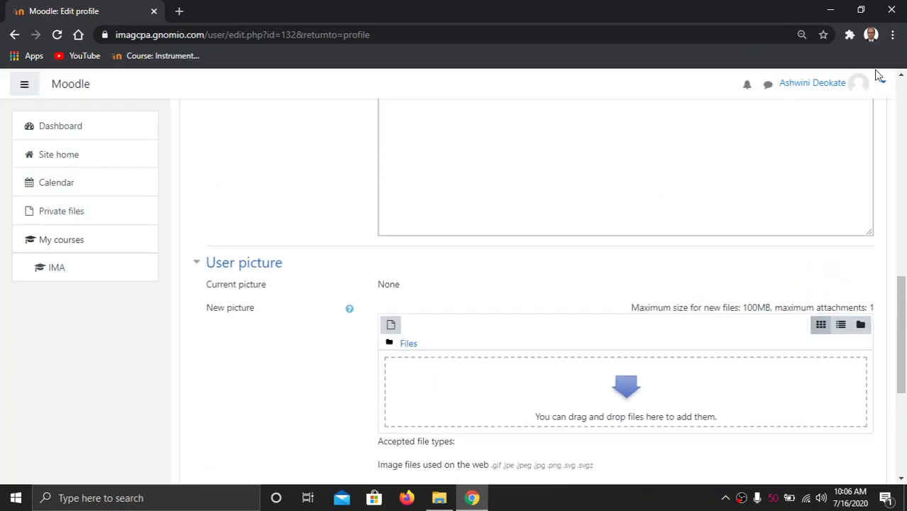
{"action": "scroll", "coordinate": [447, 312], "scroll_direction": "down", "scroll_amount": 3}
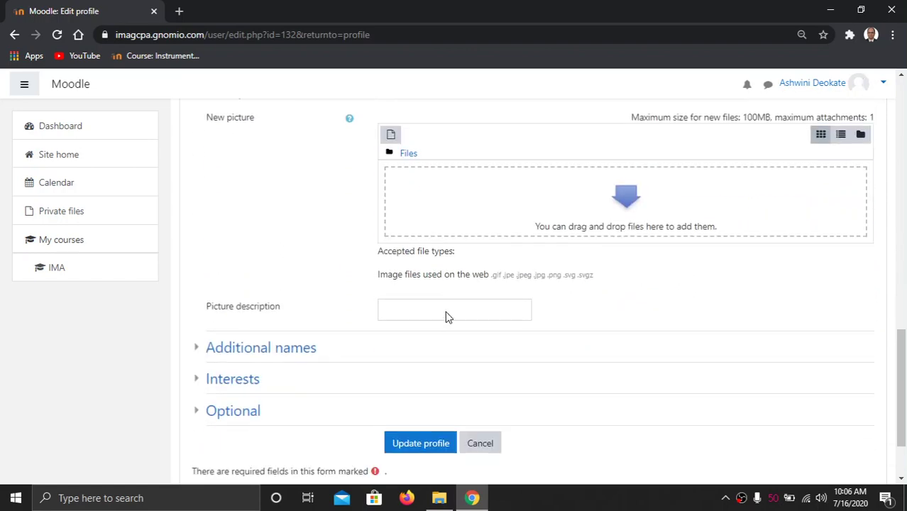
{"action": "scroll", "coordinate": [445, 313], "scroll_direction": "down", "scroll_amount": 2}
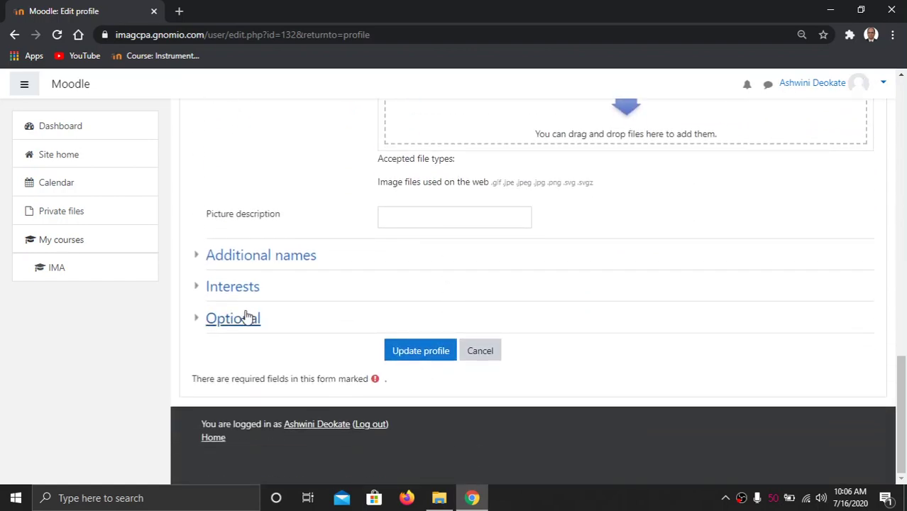
{"action": "left_click", "coordinate": [235, 325]}
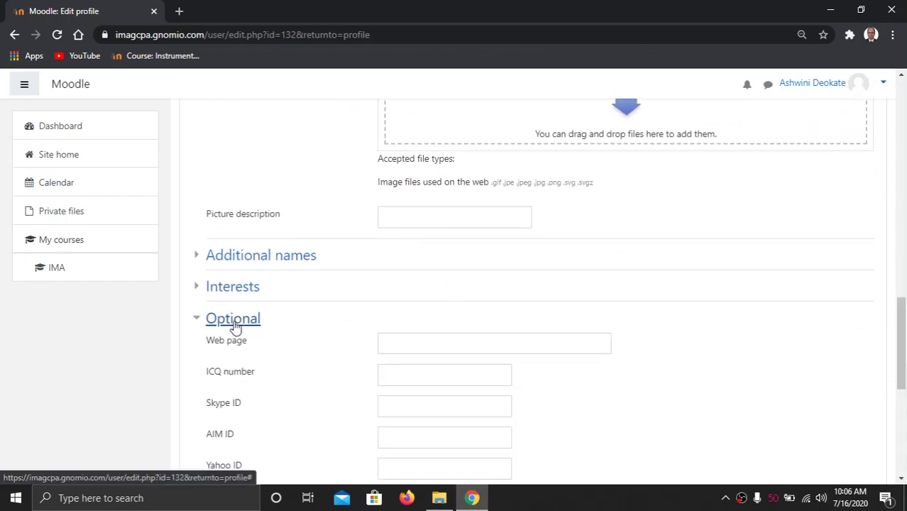
{"action": "scroll", "coordinate": [235, 325], "scroll_direction": "down", "scroll_amount": 4}
{"action": "scroll", "coordinate": [235, 325], "scroll_direction": "up", "scroll_amount": 2}
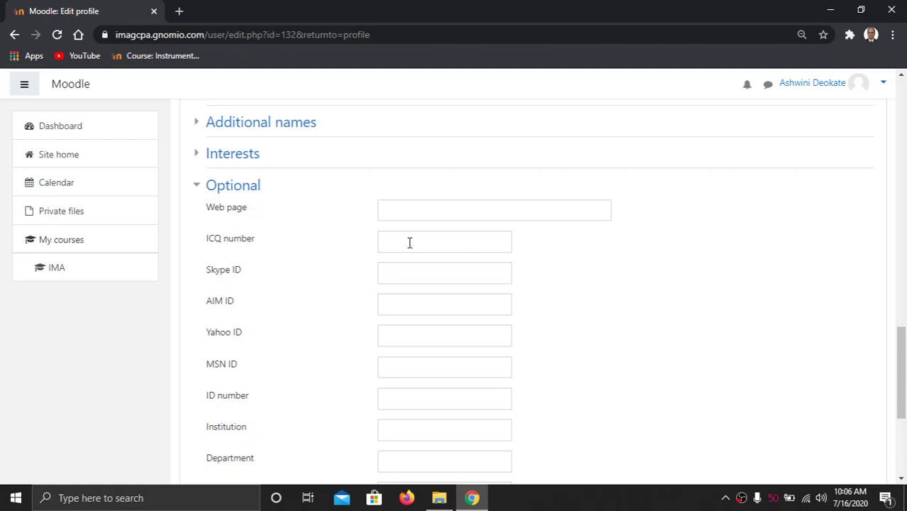
{"action": "scroll", "coordinate": [410, 242], "scroll_direction": "down", "scroll_amount": 1}
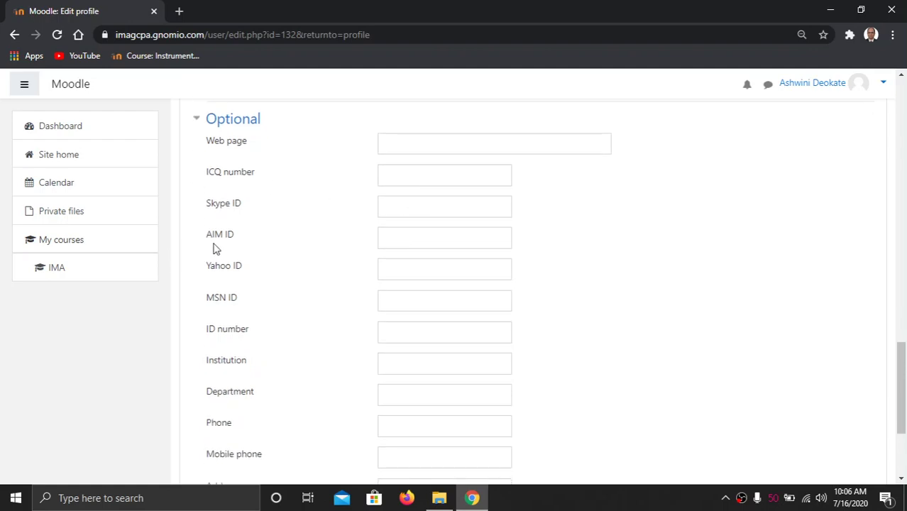
- Step through the AIM ID, Institution, Department, Phone, Mobile phone and Address fields, then cancel
{"action": "left_click", "coordinate": [418, 244]}
{"action": "scroll", "coordinate": [417, 243], "scroll_direction": "down", "scroll_amount": 3}
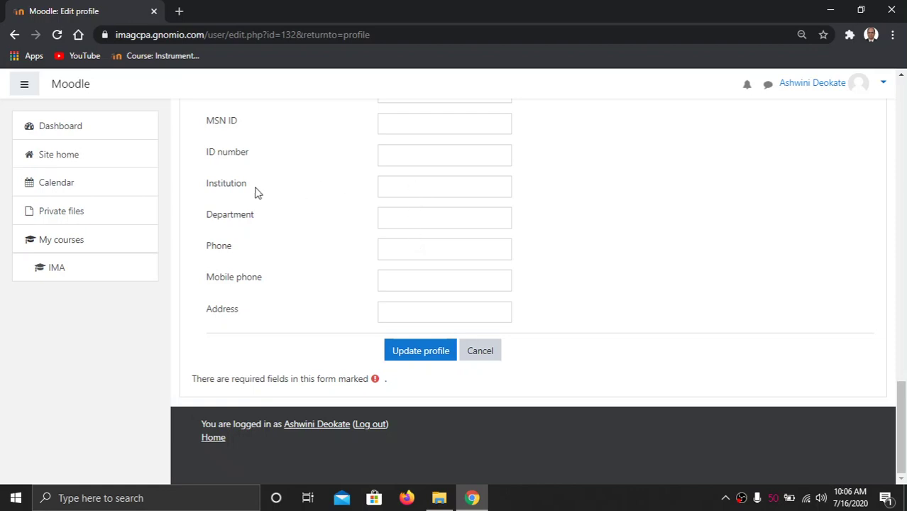
{"action": "left_click", "coordinate": [409, 190]}
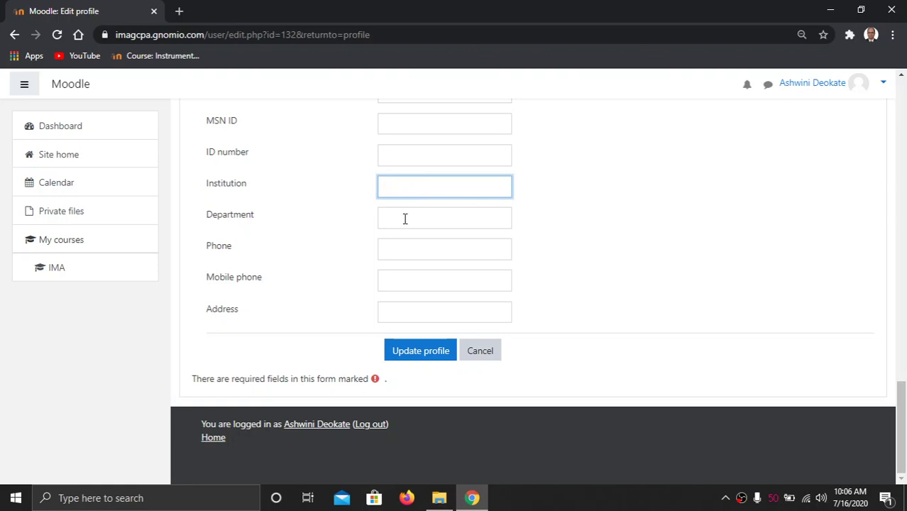
{"action": "left_click", "coordinate": [404, 219]}
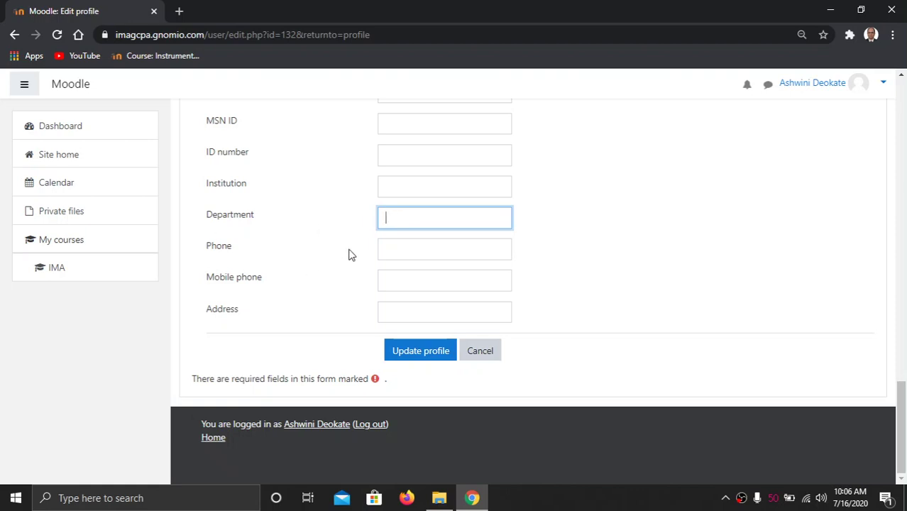
{"action": "left_click", "coordinate": [413, 252]}
{"action": "left_click", "coordinate": [409, 283]}
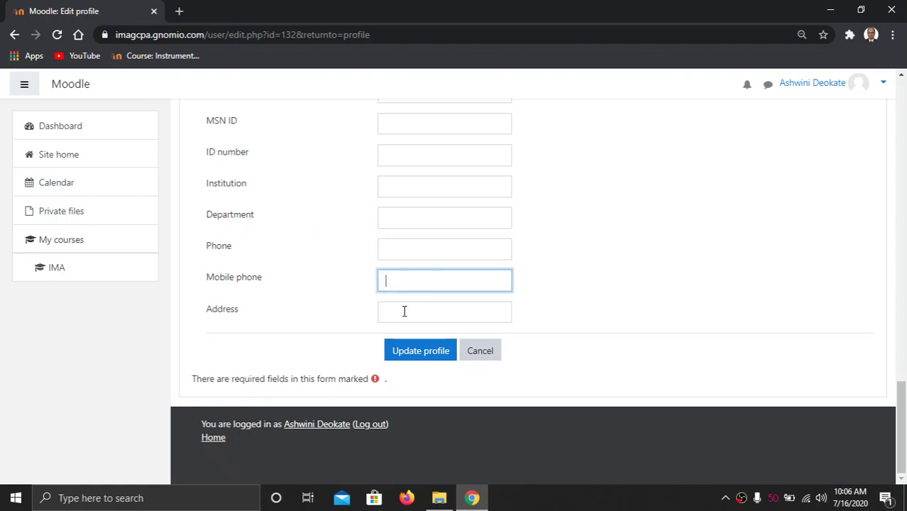
{"action": "left_click", "coordinate": [403, 312]}
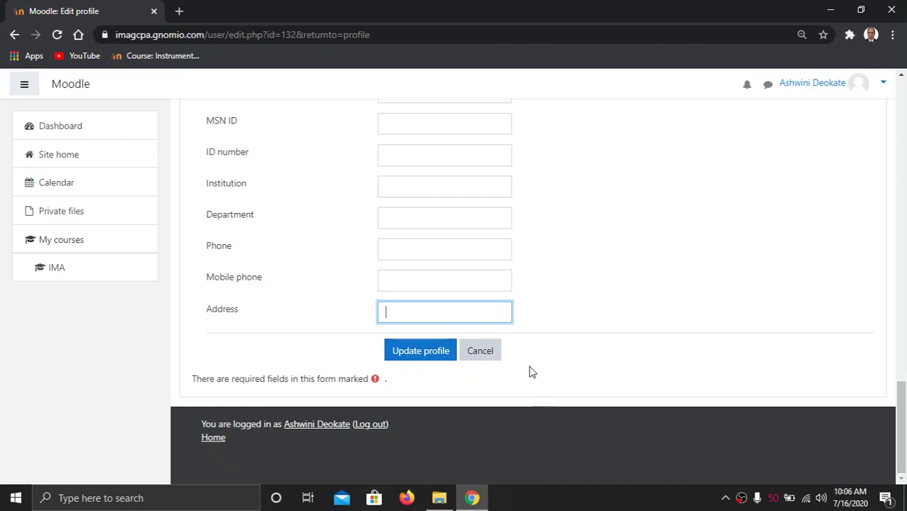
{"action": "left_click", "coordinate": [489, 352]}
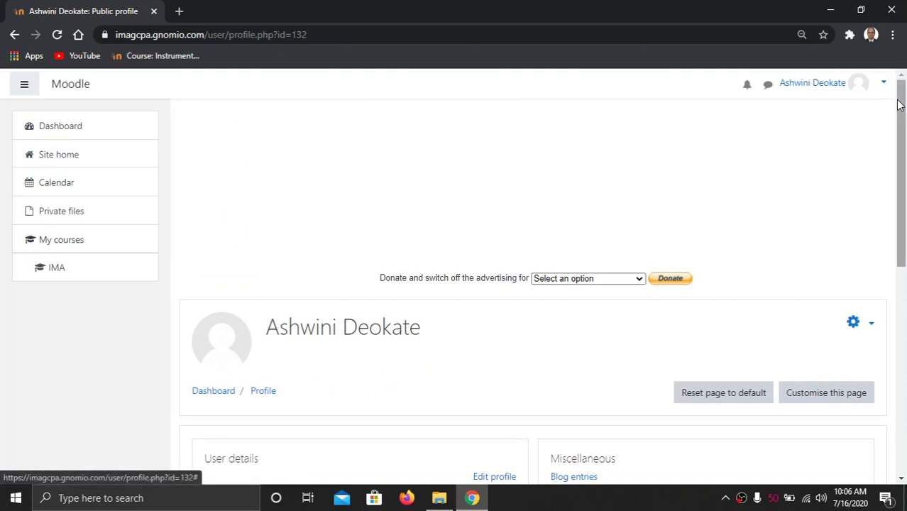
- Open the IMA course and scroll through every section to the bottom, then back to the lesson plan
{"action": "scroll", "coordinate": [301, 170], "scroll_direction": "down", "scroll_amount": 3}
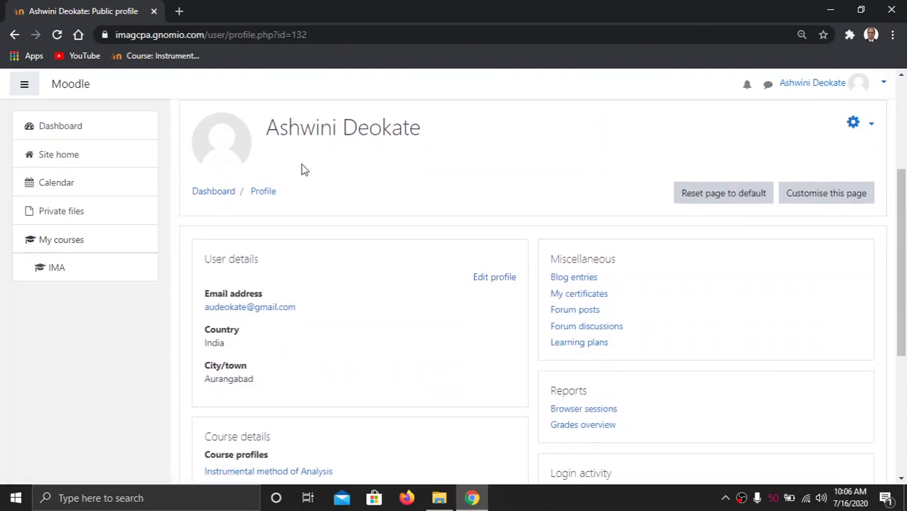
{"action": "scroll", "coordinate": [301, 170], "scroll_direction": "up", "scroll_amount": 3}
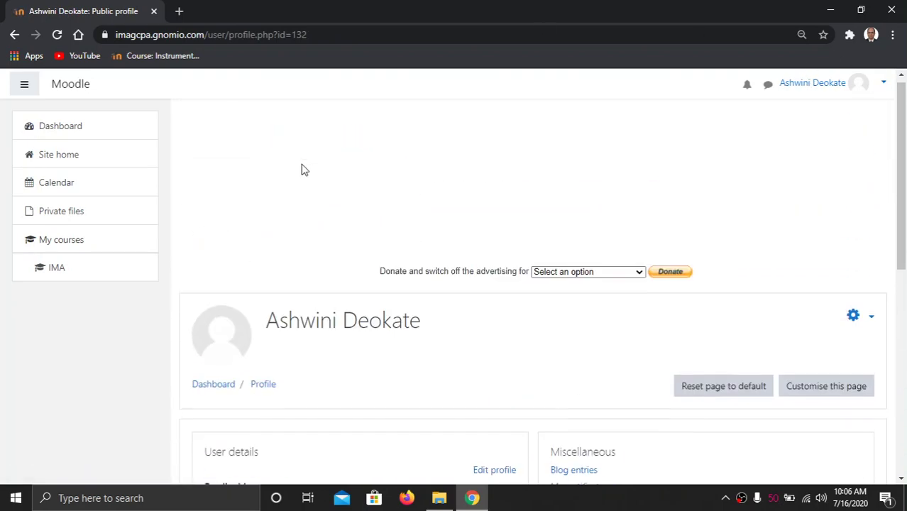
{"action": "left_click", "coordinate": [46, 268]}
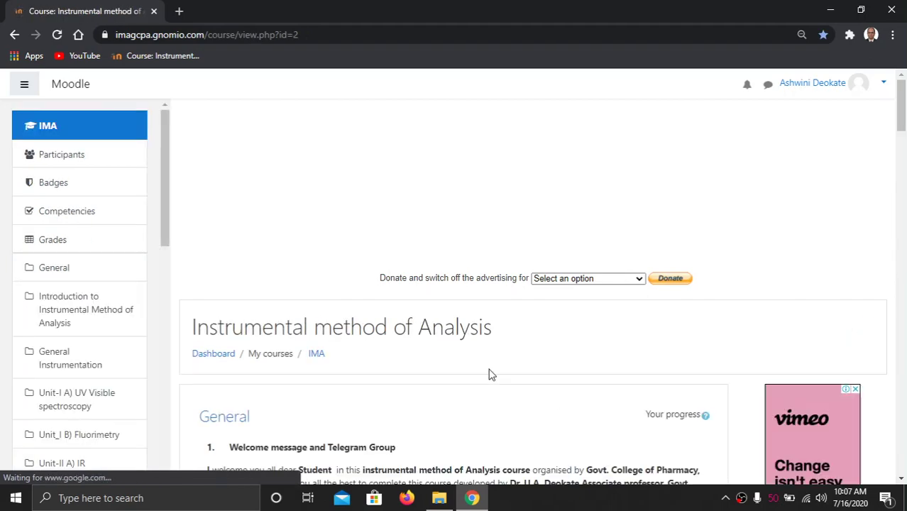
{"action": "scroll", "coordinate": [487, 367], "scroll_direction": "down", "scroll_amount": 5}
{"action": "scroll", "coordinate": [487, 364], "scroll_direction": "down", "scroll_amount": 2}
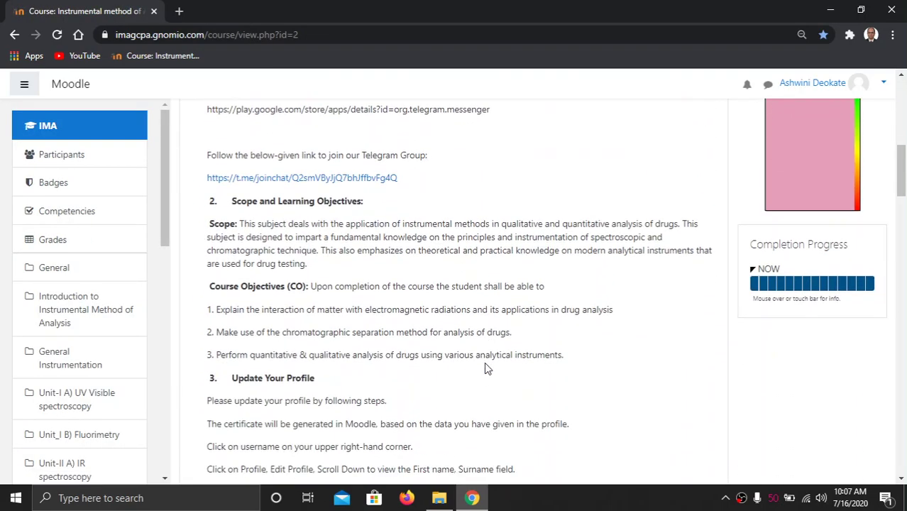
{"action": "scroll", "coordinate": [484, 362], "scroll_direction": "down", "scroll_amount": 2}
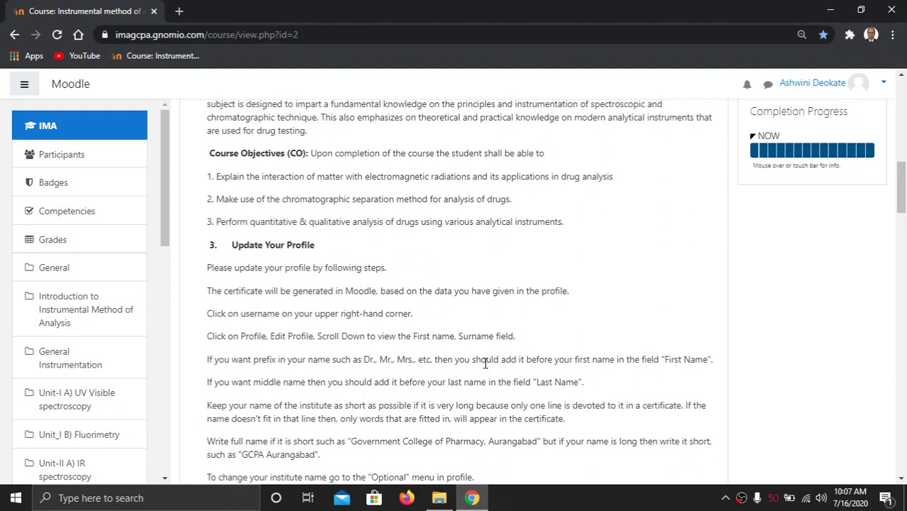
{"action": "scroll", "coordinate": [485, 363], "scroll_direction": "down", "scroll_amount": 1}
{"action": "scroll", "coordinate": [327, 240], "scroll_direction": "down", "scroll_amount": 4}
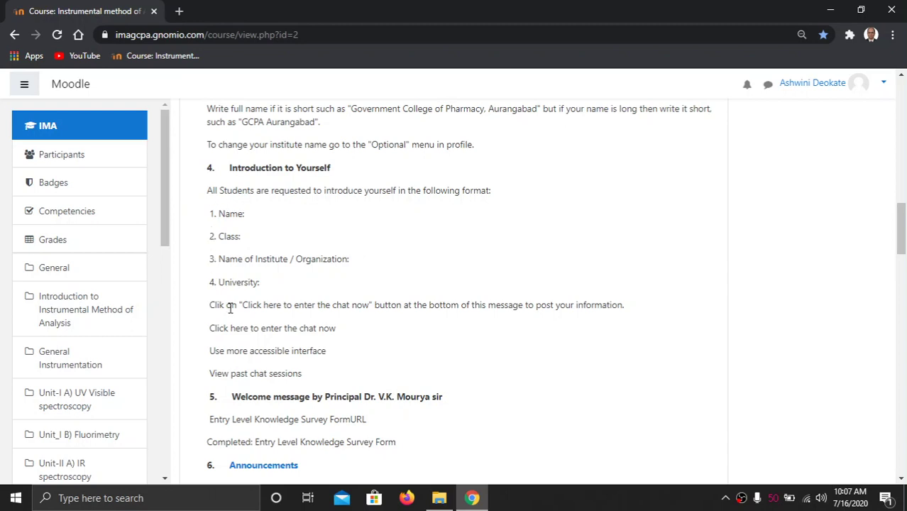
{"action": "scroll", "coordinate": [229, 234], "scroll_direction": "down", "scroll_amount": 2}
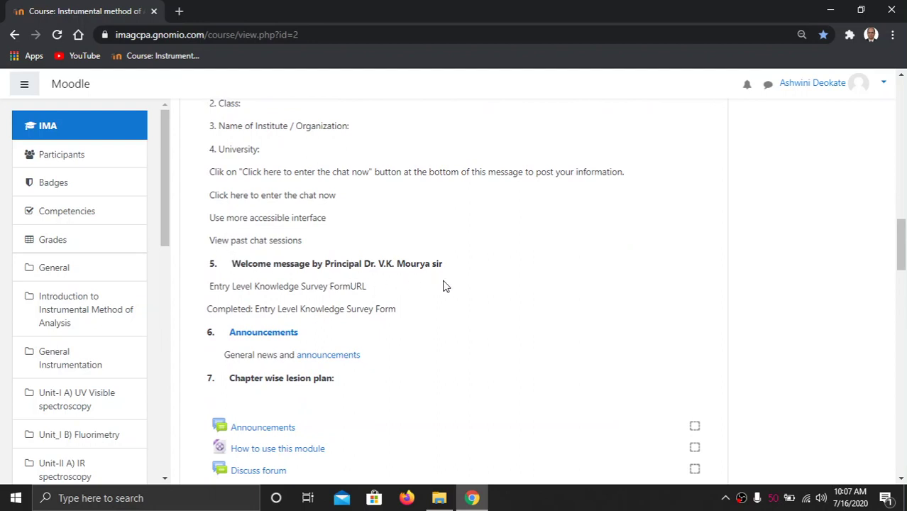
{"action": "scroll", "coordinate": [434, 283], "scroll_direction": "down", "scroll_amount": 1}
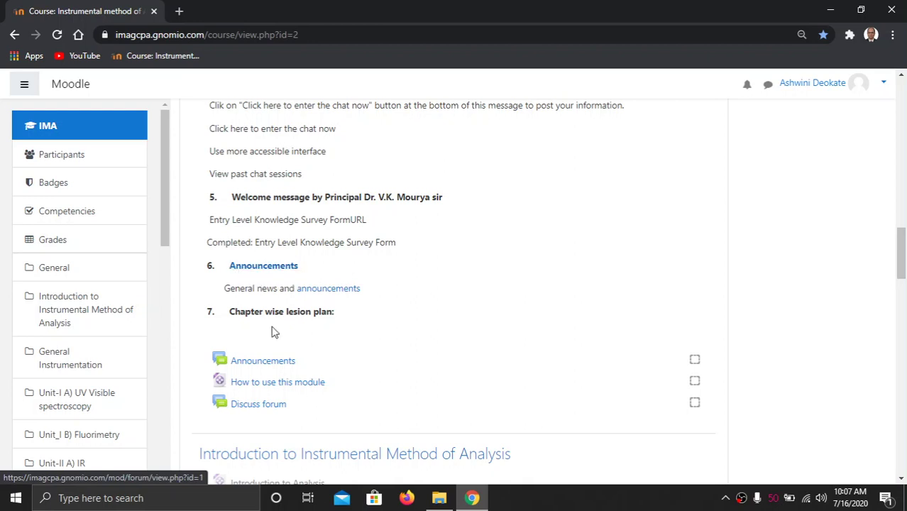
{"action": "scroll", "coordinate": [274, 332], "scroll_direction": "down", "scroll_amount": 1}
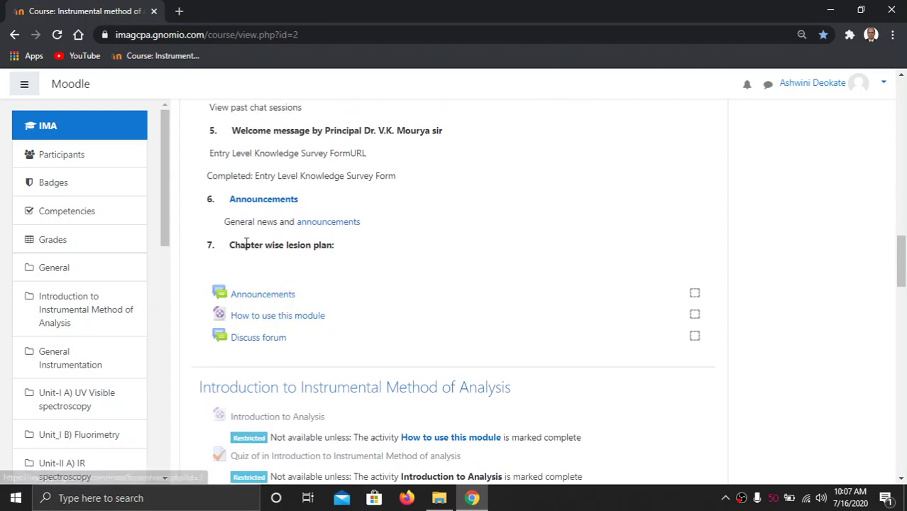
{"action": "scroll", "coordinate": [302, 284], "scroll_direction": "down", "scroll_amount": 2}
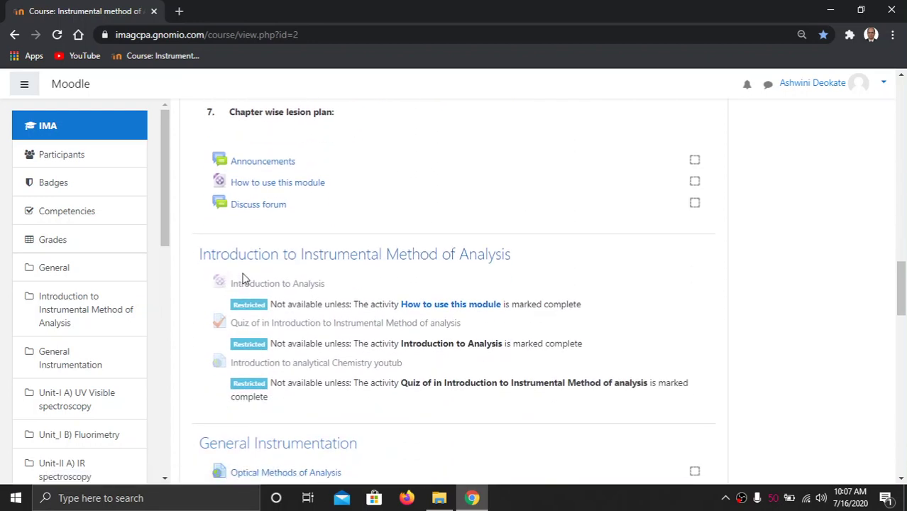
{"action": "scroll", "coordinate": [478, 306], "scroll_direction": "down", "scroll_amount": 3}
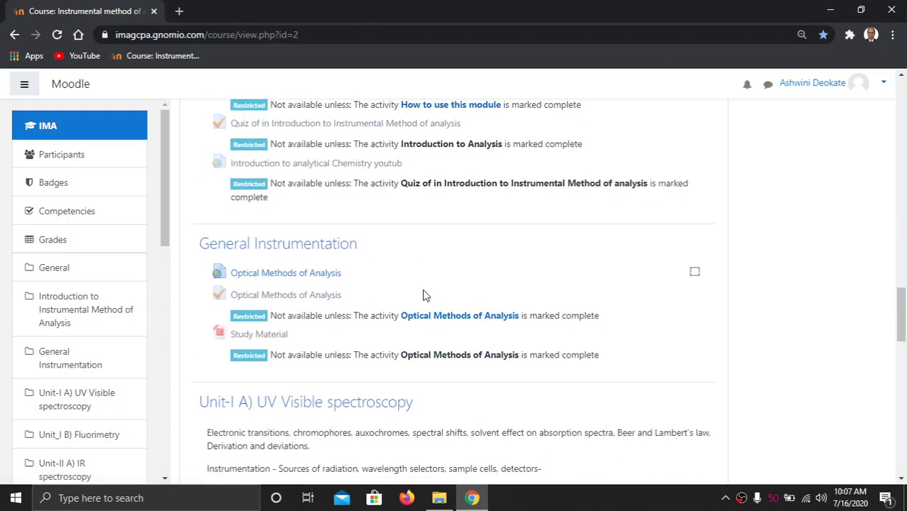
{"action": "scroll", "coordinate": [423, 290], "scroll_direction": "down", "scroll_amount": 2}
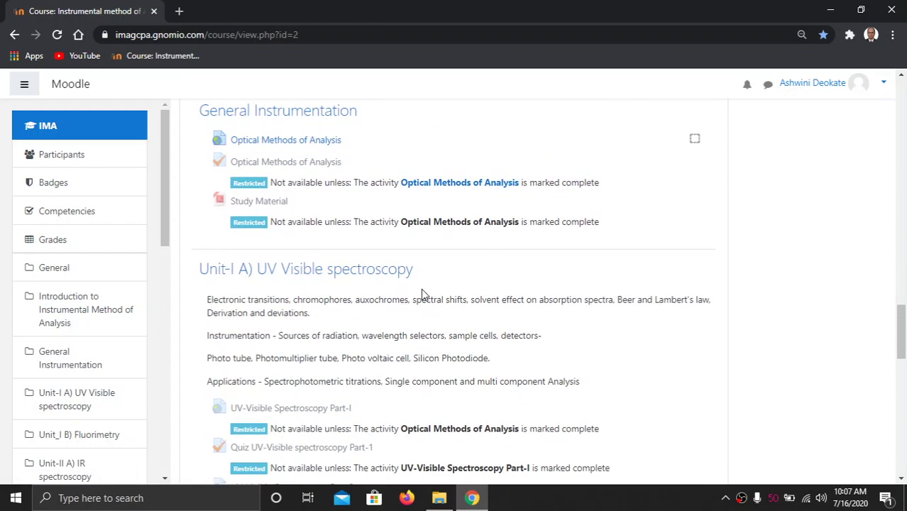
{"action": "scroll", "coordinate": [421, 288], "scroll_direction": "down", "scroll_amount": 4}
{"action": "scroll", "coordinate": [423, 291], "scroll_direction": "down", "scroll_amount": 3}
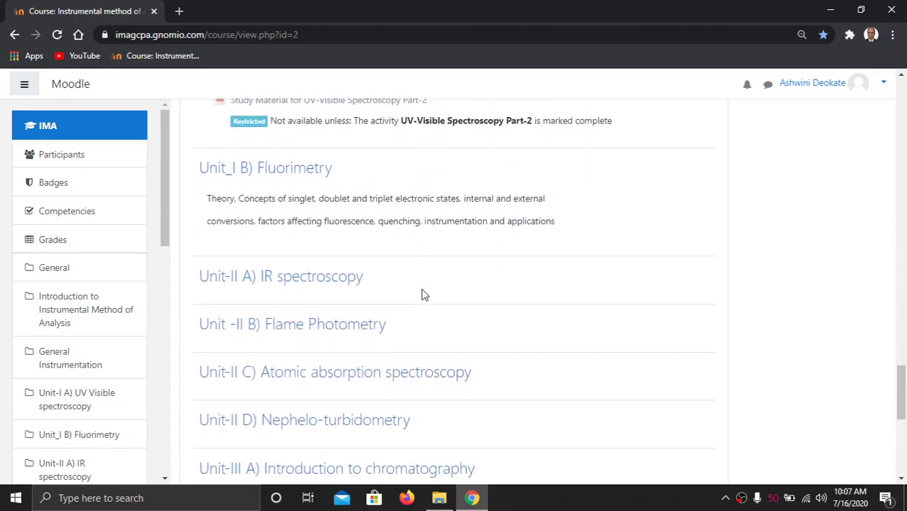
{"action": "scroll", "coordinate": [421, 289], "scroll_direction": "down", "scroll_amount": 1}
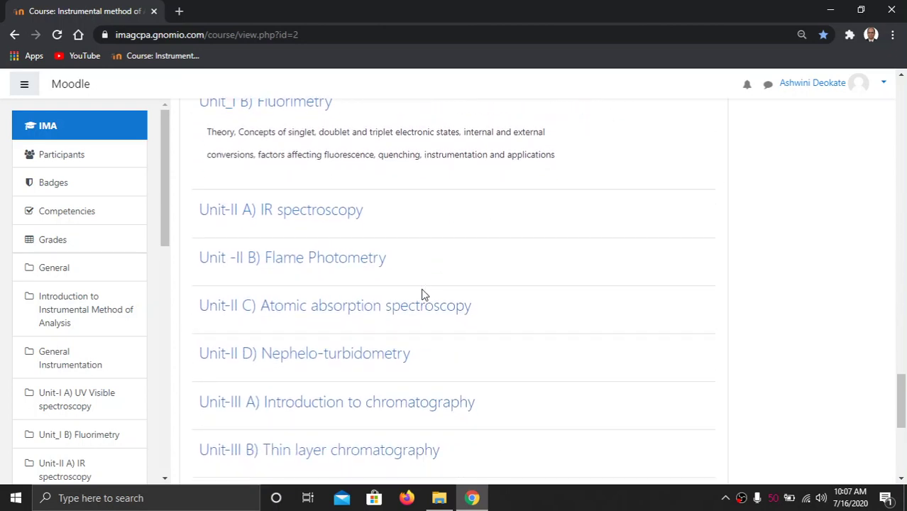
{"action": "scroll", "coordinate": [420, 288], "scroll_direction": "down", "scroll_amount": 3}
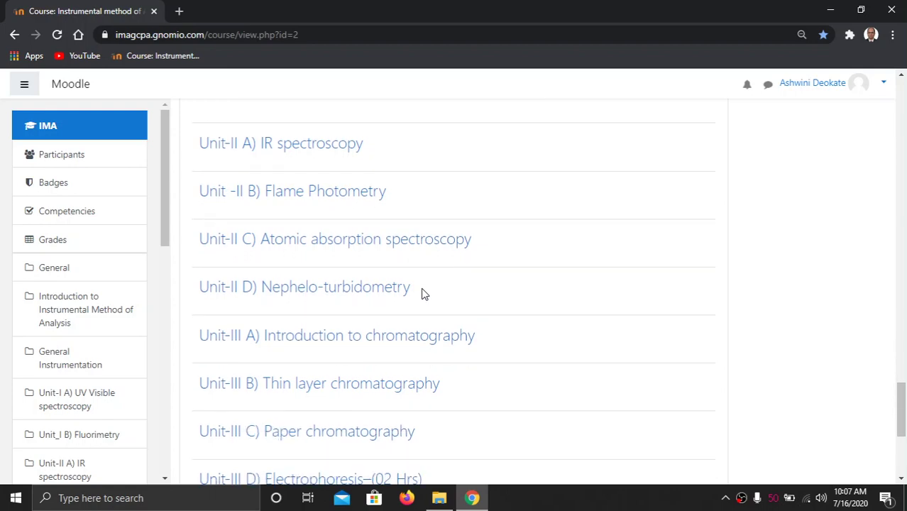
{"action": "scroll", "coordinate": [421, 294], "scroll_direction": "down", "scroll_amount": 2}
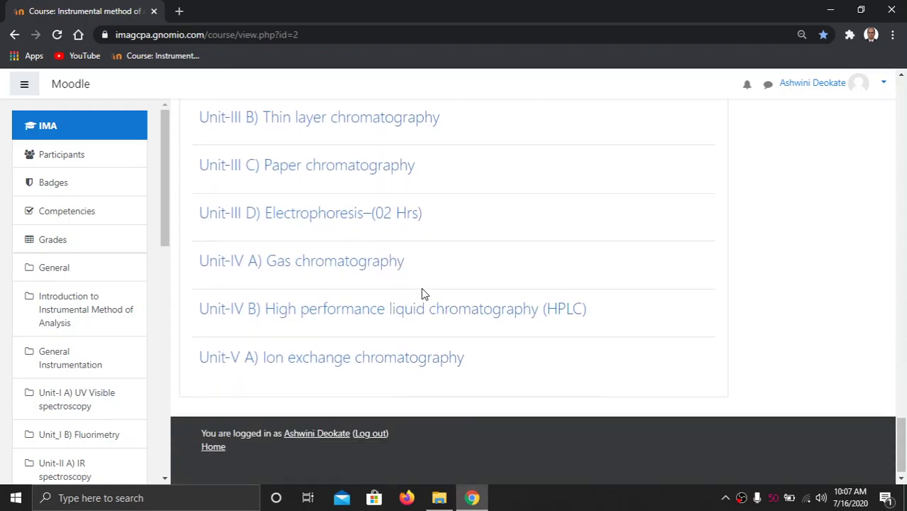
{"action": "scroll", "coordinate": [422, 293], "scroll_direction": "up", "scroll_amount": 10}
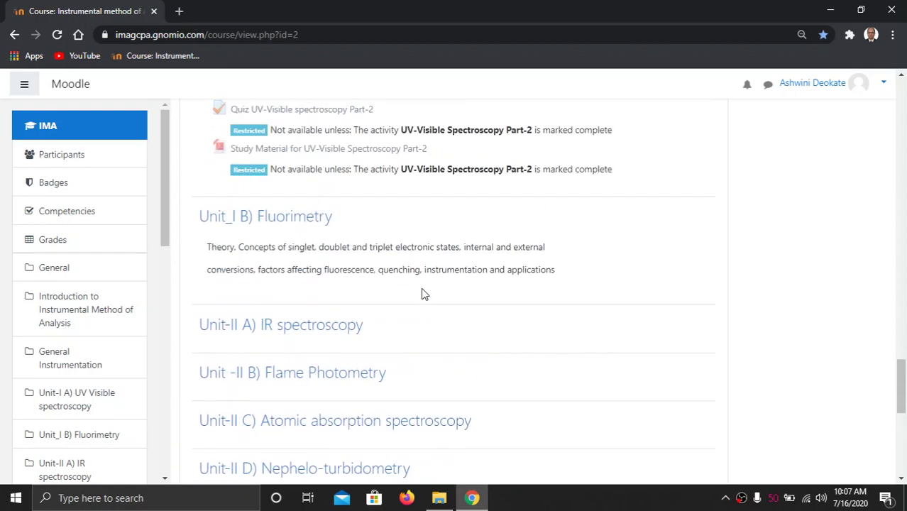
{"action": "scroll", "coordinate": [420, 293], "scroll_direction": "up", "scroll_amount": 10}
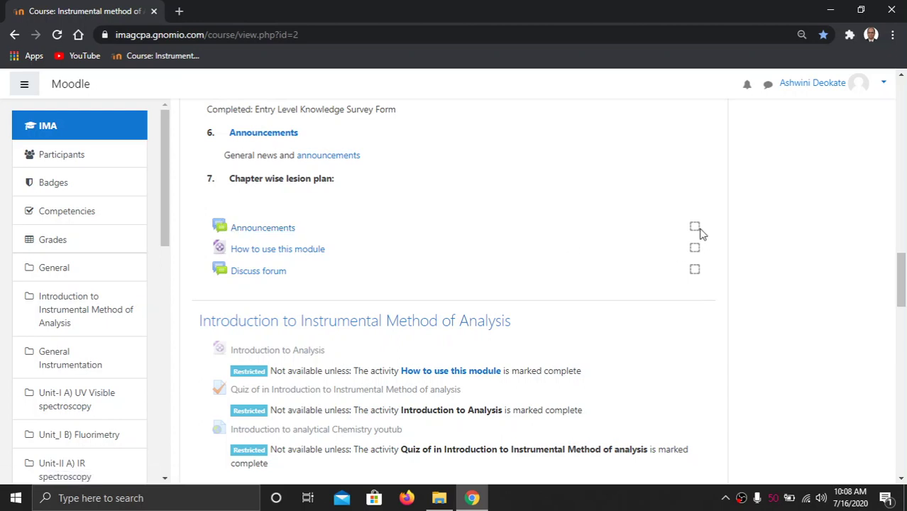
- Read the 'Welcome message and Telegram Group' discussion in the Announcements forum
{"action": "left_click", "coordinate": [273, 228]}
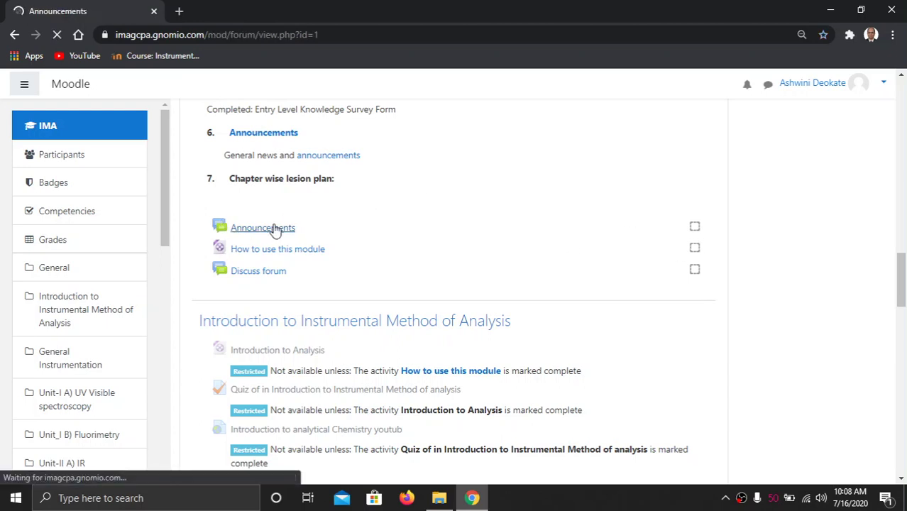
{"action": "scroll", "coordinate": [496, 430], "scroll_direction": "down", "scroll_amount": 5}
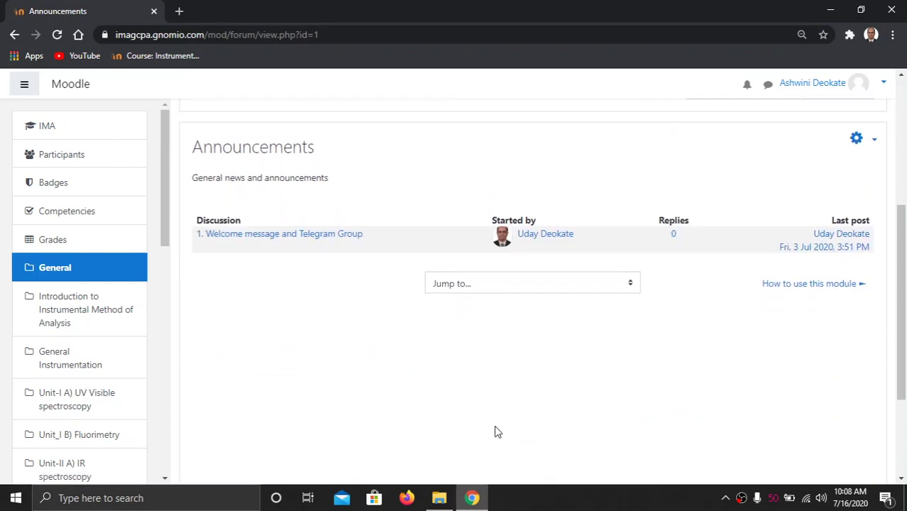
{"action": "left_click", "coordinate": [276, 235]}
{"action": "scroll", "coordinate": [325, 288], "scroll_direction": "down", "scroll_amount": 7}
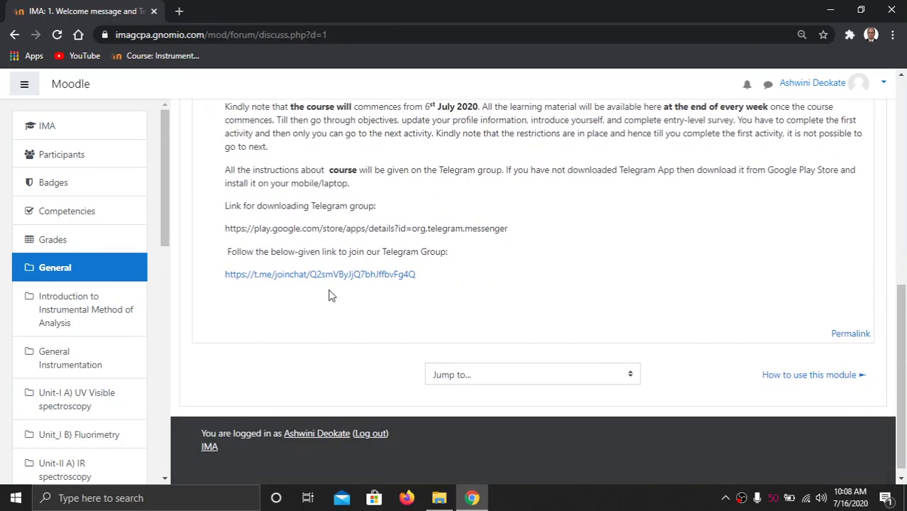
{"action": "scroll", "coordinate": [330, 295], "scroll_direction": "up", "scroll_amount": 5}
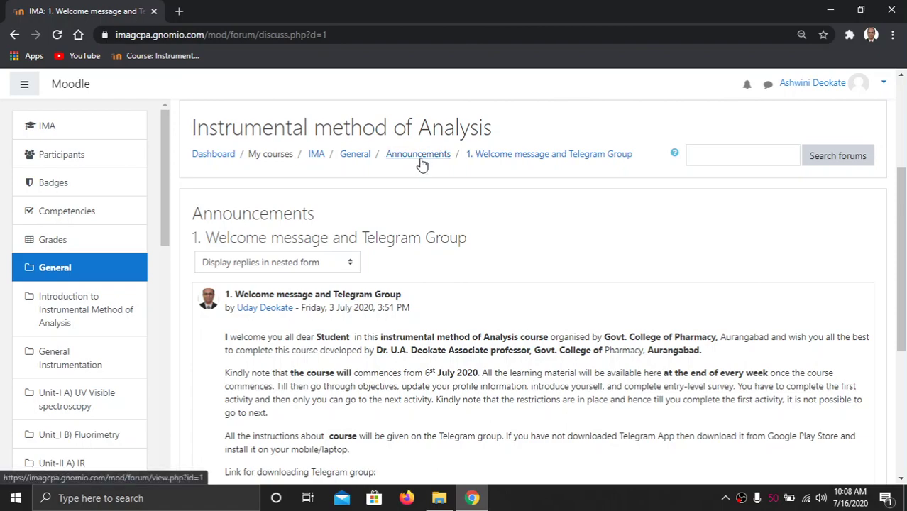
- Return to the General section and open the How to use this module page
{"action": "left_click", "coordinate": [364, 154]}
{"action": "scroll", "coordinate": [441, 270], "scroll_direction": "down", "scroll_amount": 10}
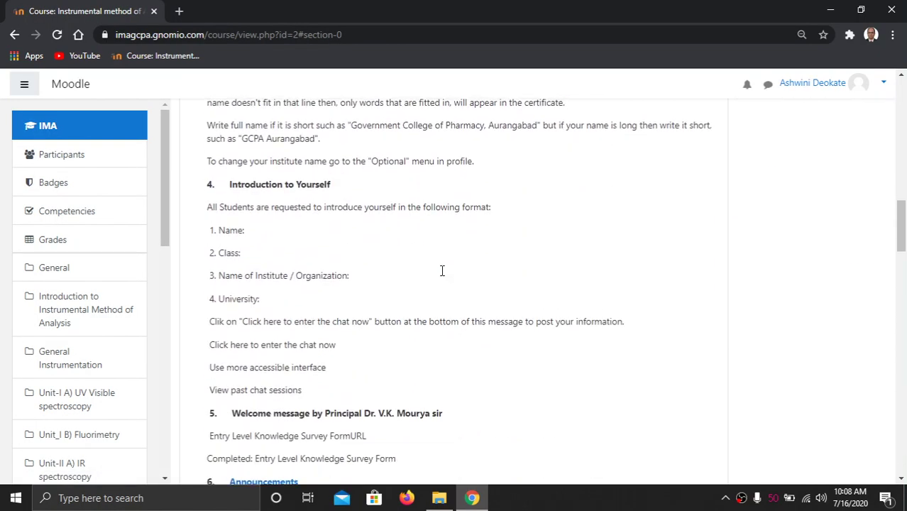
{"action": "scroll", "coordinate": [441, 270], "scroll_direction": "down", "scroll_amount": 4}
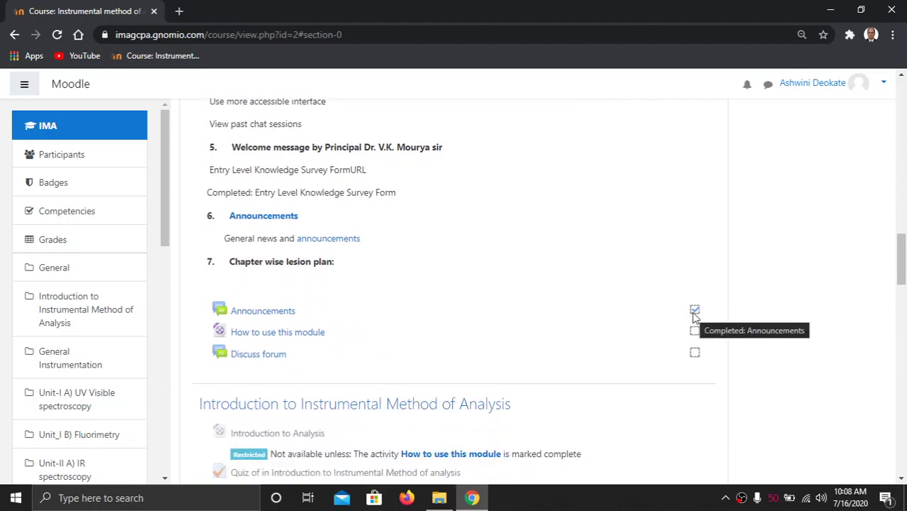
{"action": "left_click", "coordinate": [303, 333]}
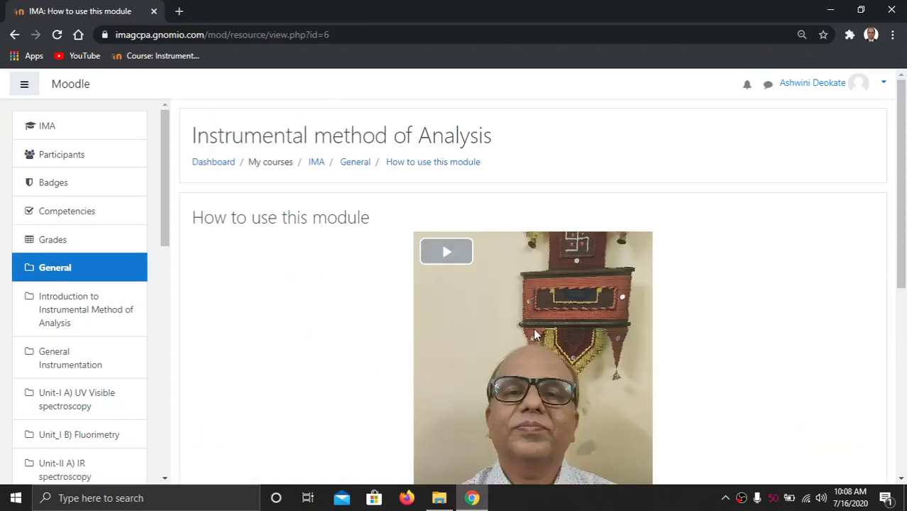
- Play the How to use this module video and skip ahead to about 09:11
{"action": "left_click", "coordinate": [446, 252]}
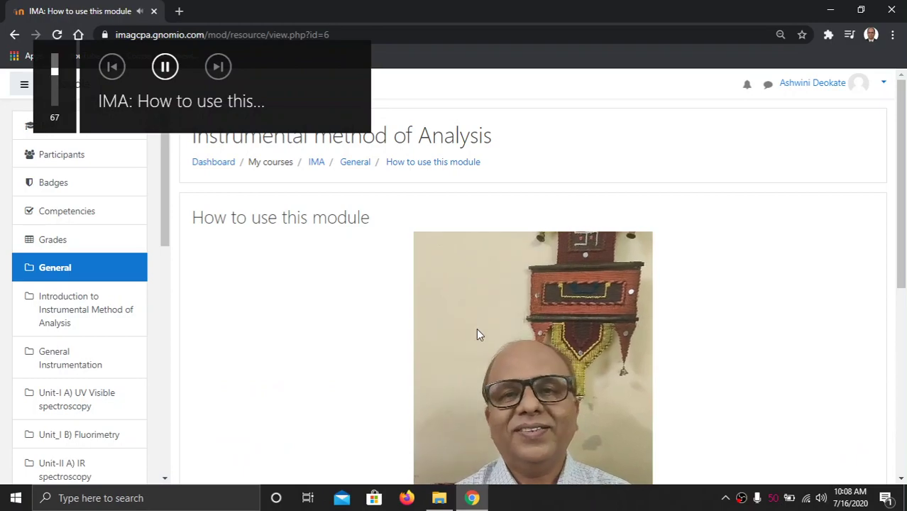
{"action": "scroll", "coordinate": [476, 330], "scroll_direction": "down", "scroll_amount": 4}
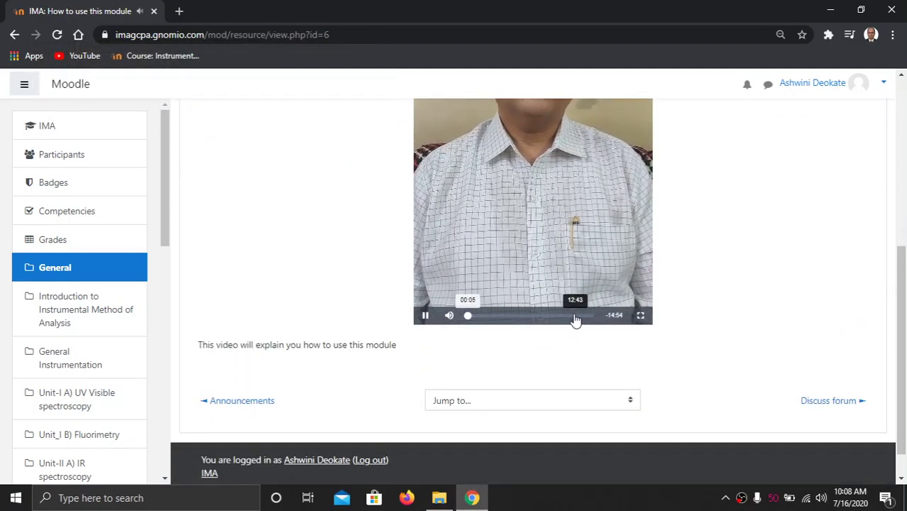
{"action": "left_click", "coordinate": [525, 320]}
{"action": "left_click", "coordinate": [546, 321]}
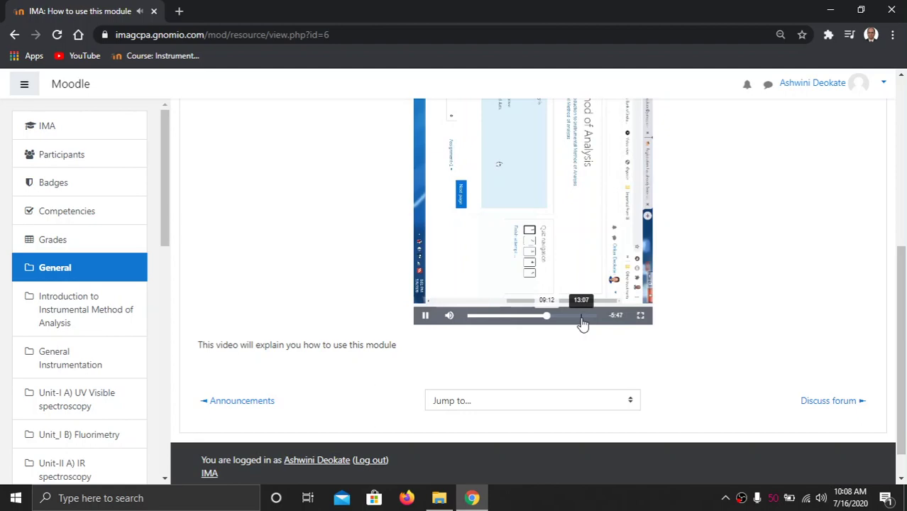
{"action": "scroll", "coordinate": [582, 324], "scroll_direction": "up", "scroll_amount": 5}
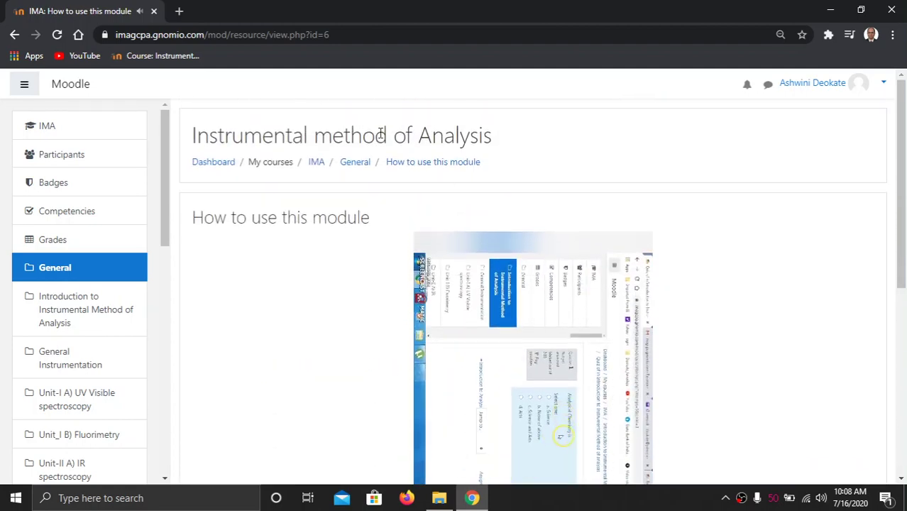
{"action": "scroll", "coordinate": [533, 319], "scroll_direction": "down", "scroll_amount": 5}
- Pause and resume the video, then return to the course's General section
{"action": "left_click", "coordinate": [423, 281]}
{"action": "left_click", "coordinate": [424, 280]}
{"action": "scroll", "coordinate": [422, 280], "scroll_direction": "up", "scroll_amount": 5}
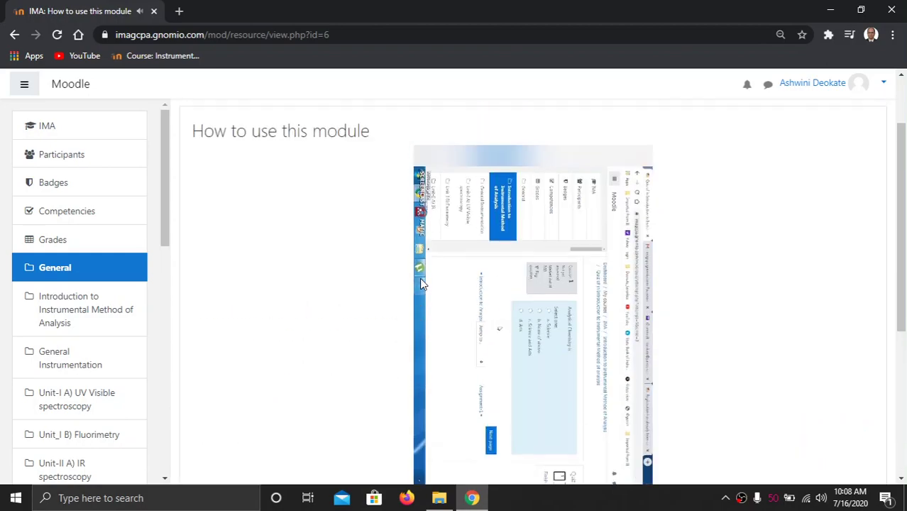
{"action": "left_click", "coordinate": [353, 165]}
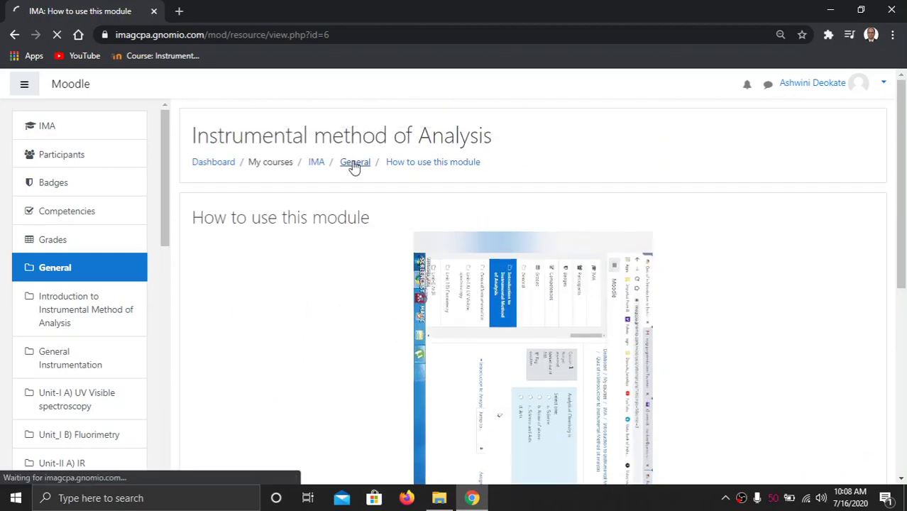
- Scroll the General section down to section 7 and its Discuss forum link
{"action": "scroll", "coordinate": [421, 276], "scroll_direction": "down", "scroll_amount": 12}
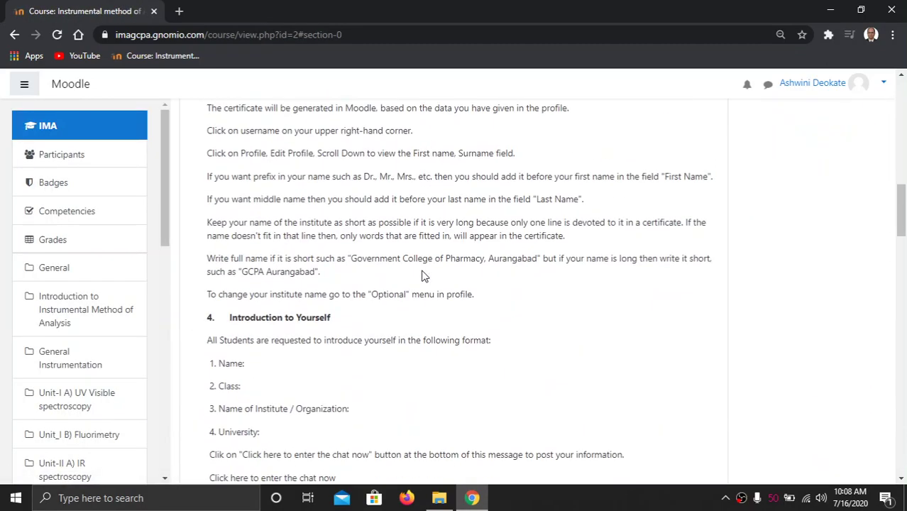
{"action": "scroll", "coordinate": [421, 276], "scroll_direction": "down", "scroll_amount": 2}
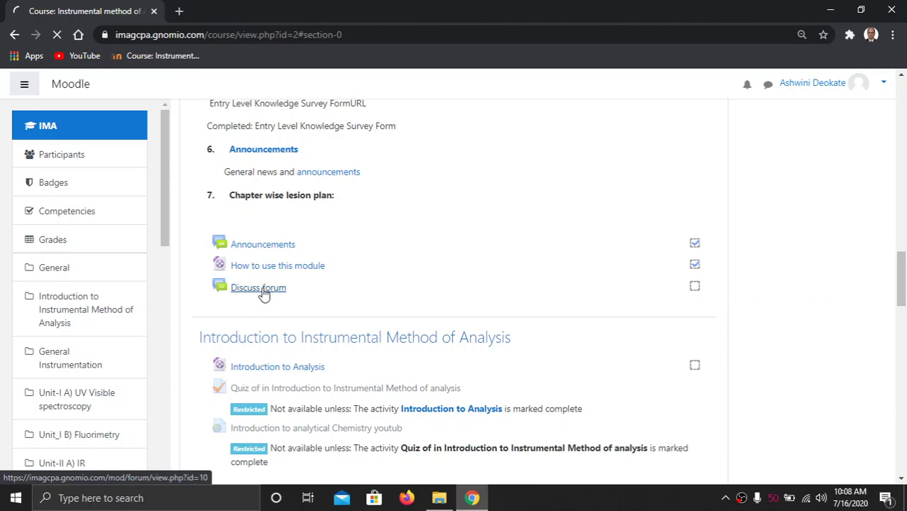
{"action": "scroll", "coordinate": [263, 295], "scroll_direction": "down", "scroll_amount": 3}
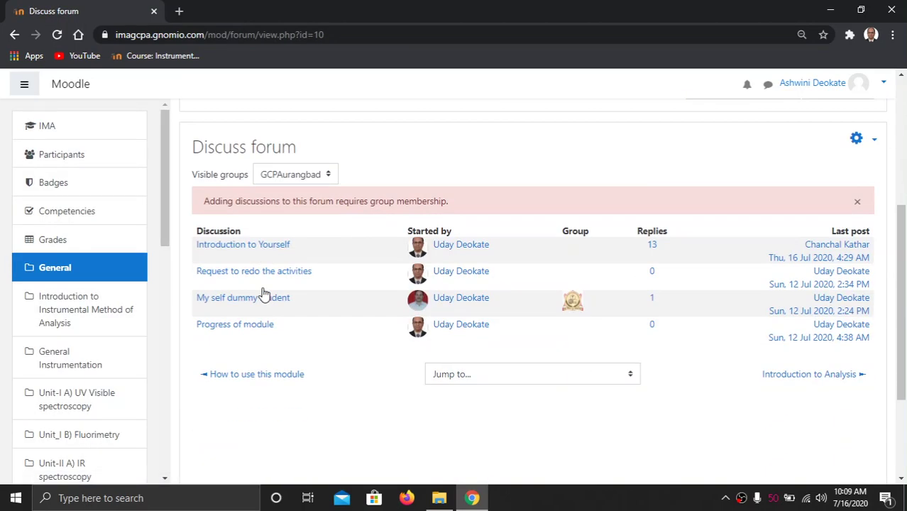
{"action": "scroll", "coordinate": [263, 294], "scroll_direction": "down", "scroll_amount": 2}
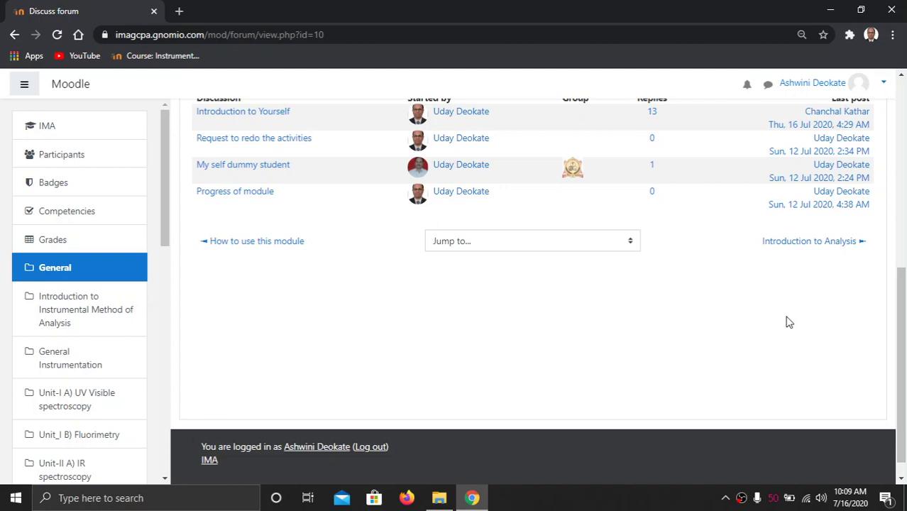
{"action": "scroll", "coordinate": [787, 322], "scroll_direction": "up", "scroll_amount": 2}
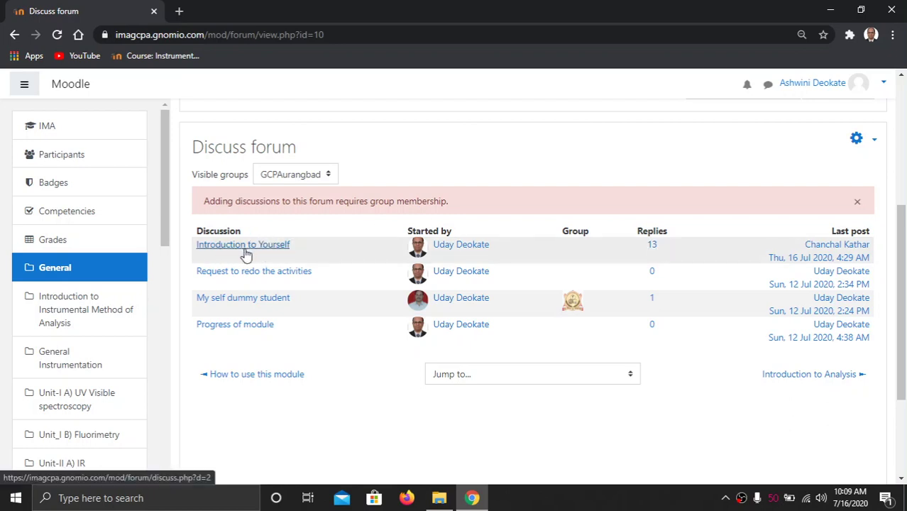
{"action": "scroll", "coordinate": [248, 254], "scroll_direction": "down", "scroll_amount": 3}
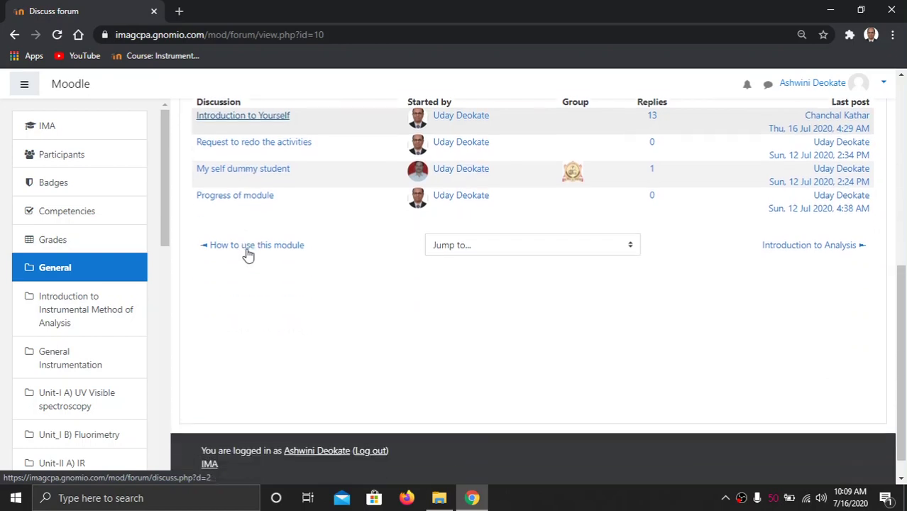
{"action": "scroll", "coordinate": [248, 254], "scroll_direction": "up", "scroll_amount": 2}
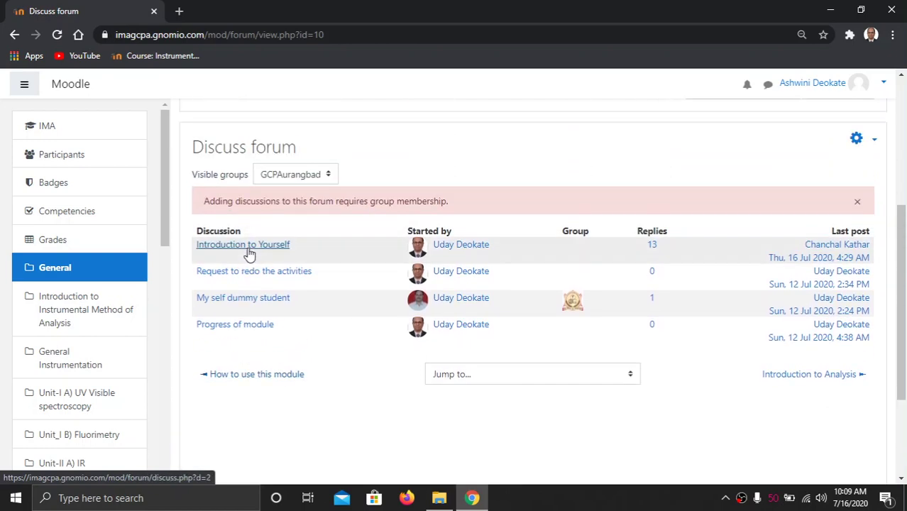
- Open the Introduction to Yourself discussion and read through its posts
{"action": "left_click", "coordinate": [253, 246]}
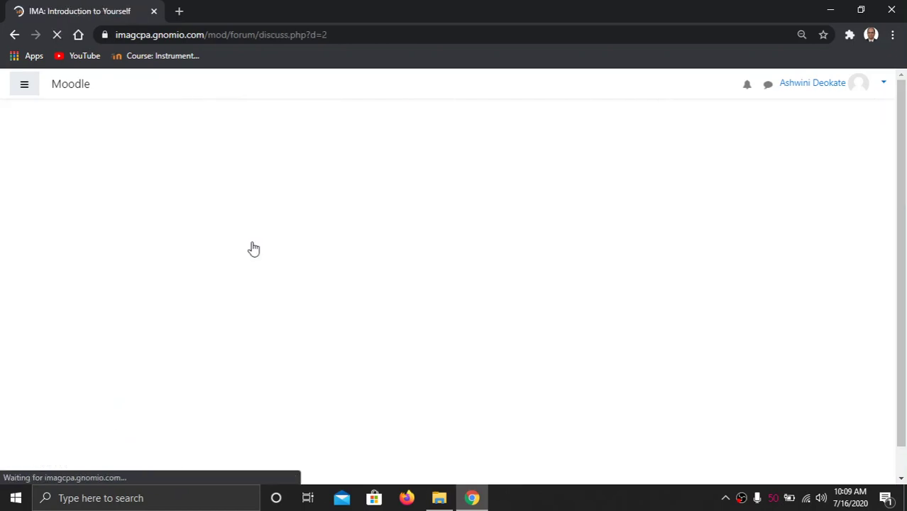
{"action": "scroll", "coordinate": [596, 355], "scroll_direction": "down", "scroll_amount": 1}
{"action": "scroll", "coordinate": [596, 364], "scroll_direction": "down", "scroll_amount": 1}
{"action": "scroll", "coordinate": [596, 364], "scroll_direction": "up", "scroll_amount": 1}
{"action": "scroll", "coordinate": [596, 364], "scroll_direction": "down", "scroll_amount": 5}
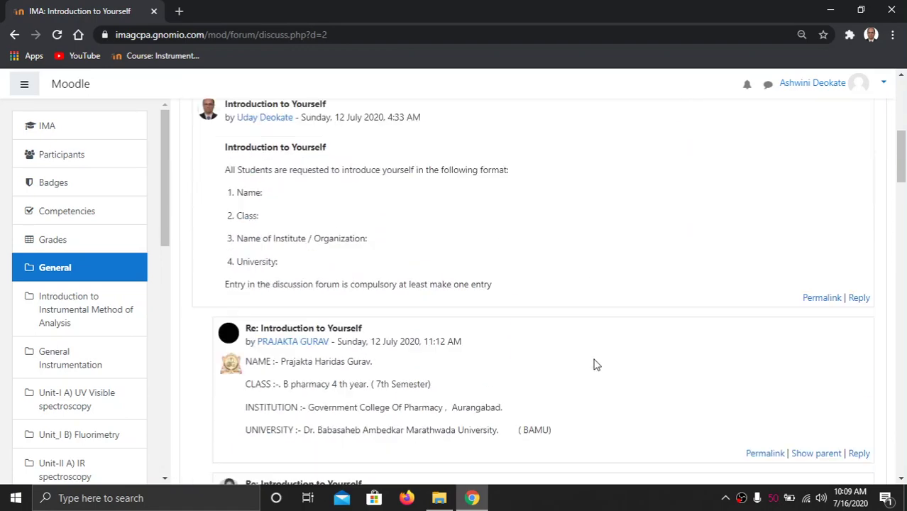
{"action": "scroll", "coordinate": [596, 364], "scroll_direction": "up", "scroll_amount": 2}
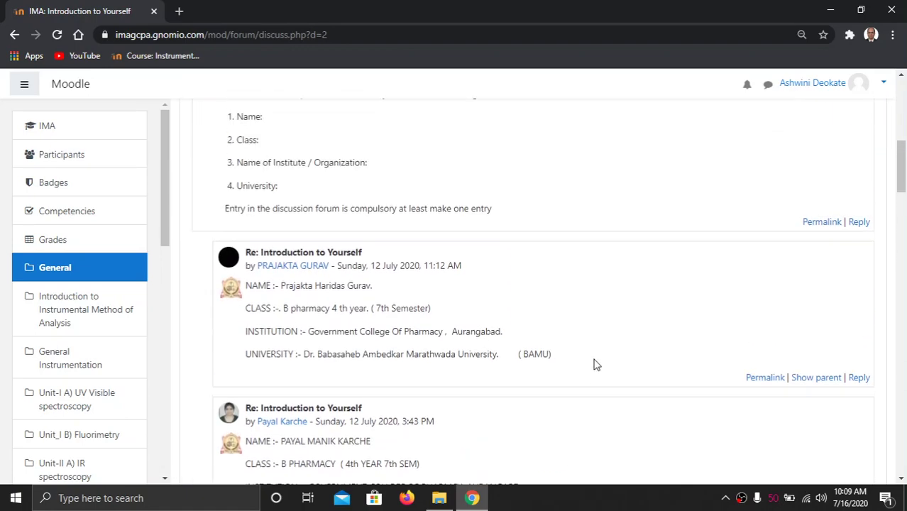
- Start a reply to the original post and put focus in the Message box
{"action": "left_click", "coordinate": [860, 239]}
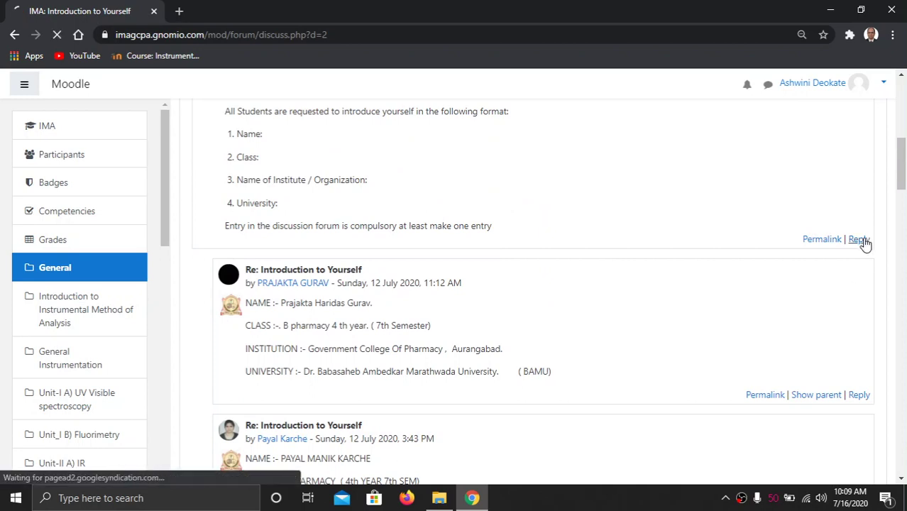
{"action": "left_click", "coordinate": [462, 252]}
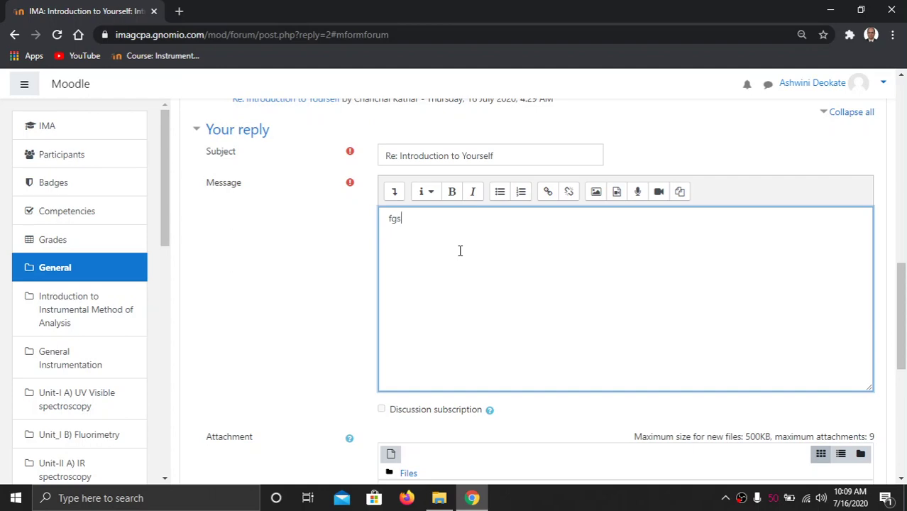
{"action": "scroll", "coordinate": [460, 251], "scroll_direction": "up", "scroll_amount": 4}
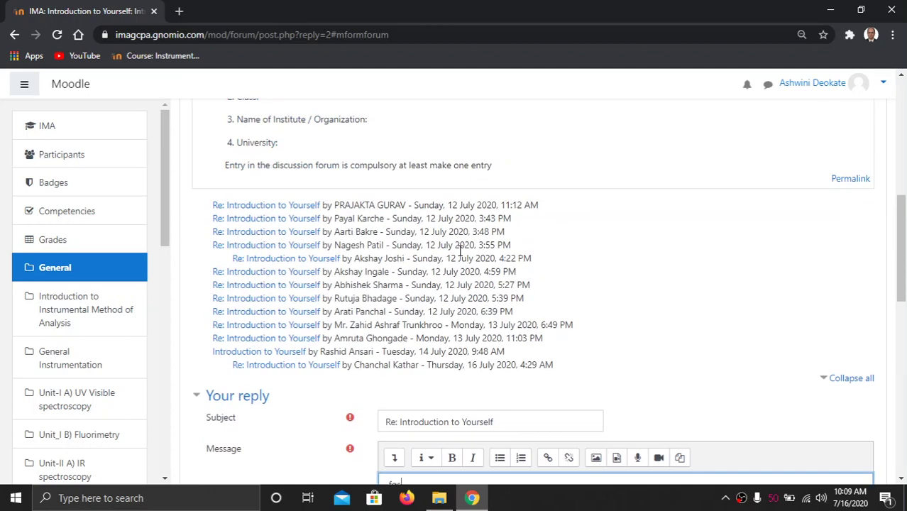
{"action": "scroll", "coordinate": [496, 262], "scroll_direction": "down", "scroll_amount": 5}
{"action": "scroll", "coordinate": [798, 337], "scroll_direction": "down", "scroll_amount": 5}
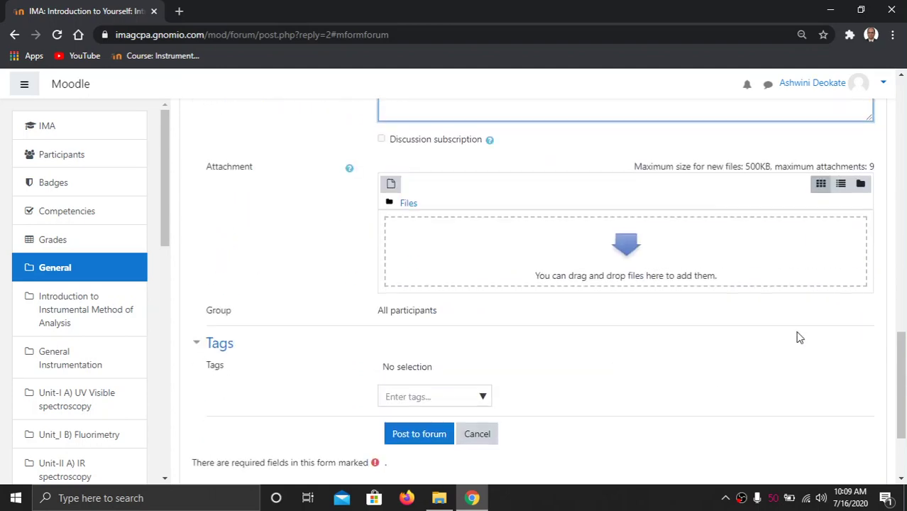
{"action": "left_click", "coordinate": [423, 306]}
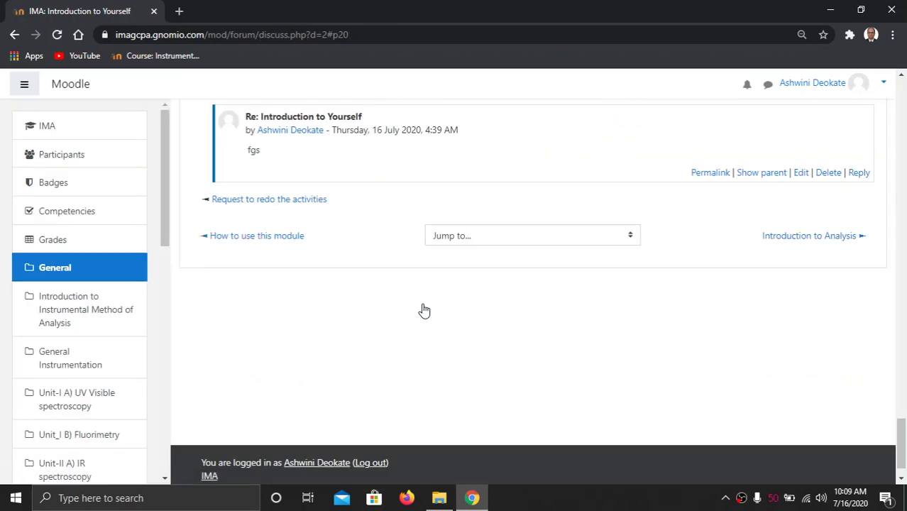
{"action": "scroll", "coordinate": [424, 310], "scroll_direction": "up", "scroll_amount": 15}
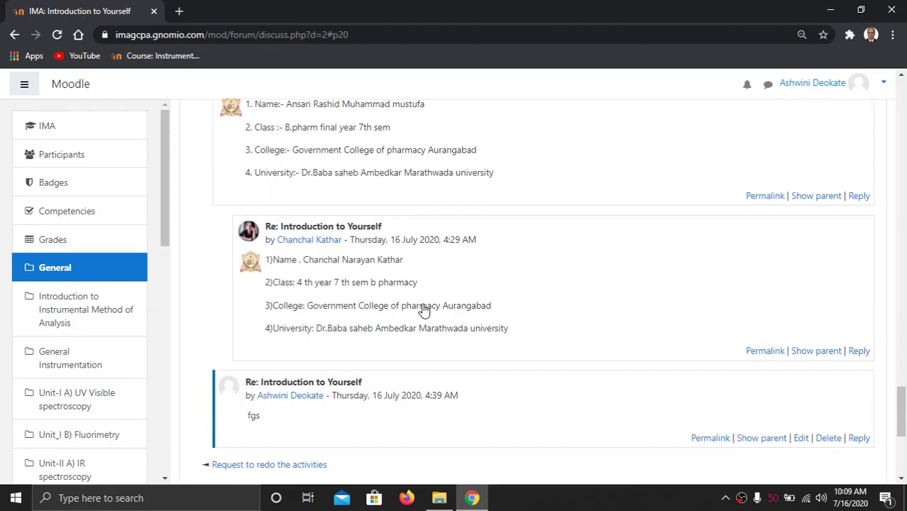
{"action": "scroll", "coordinate": [424, 310], "scroll_direction": "down", "scroll_amount": 15}
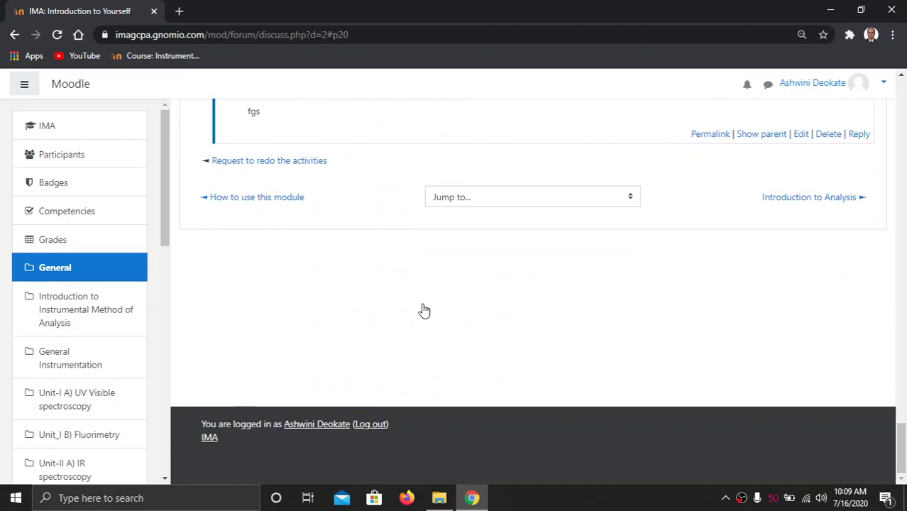
{"action": "scroll", "coordinate": [423, 310], "scroll_direction": "up", "scroll_amount": 1}
{"action": "scroll", "coordinate": [423, 308], "scroll_direction": "down", "scroll_amount": 1}
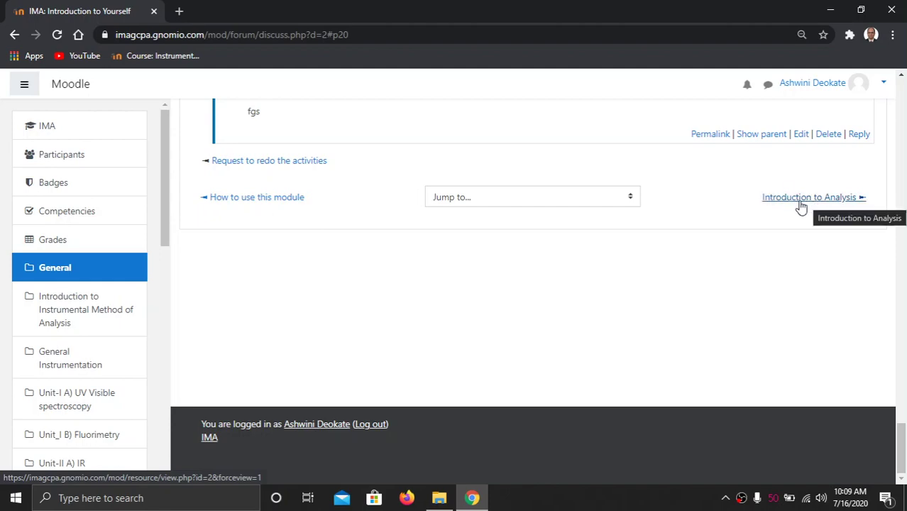
{"action": "scroll", "coordinate": [802, 212], "scroll_direction": "up", "scroll_amount": 5}
{"action": "scroll", "coordinate": [803, 225], "scroll_direction": "up", "scroll_amount": 15}
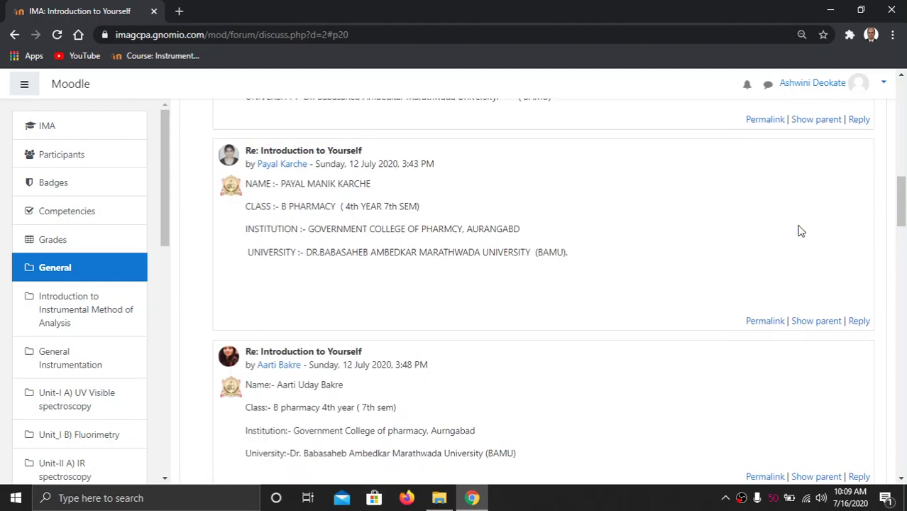
{"action": "scroll", "coordinate": [454, 200], "scroll_direction": "up", "scroll_amount": 5}
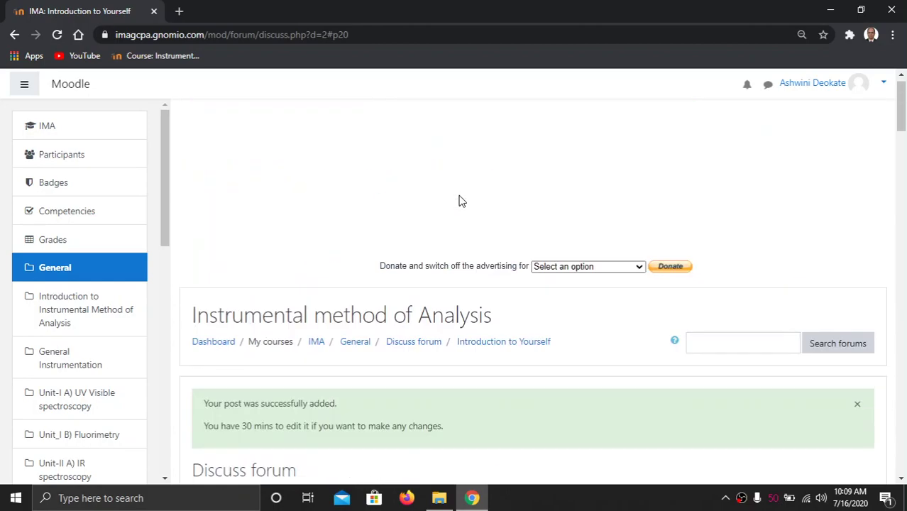
{"action": "scroll", "coordinate": [349, 349], "scroll_direction": "down", "scroll_amount": 10}
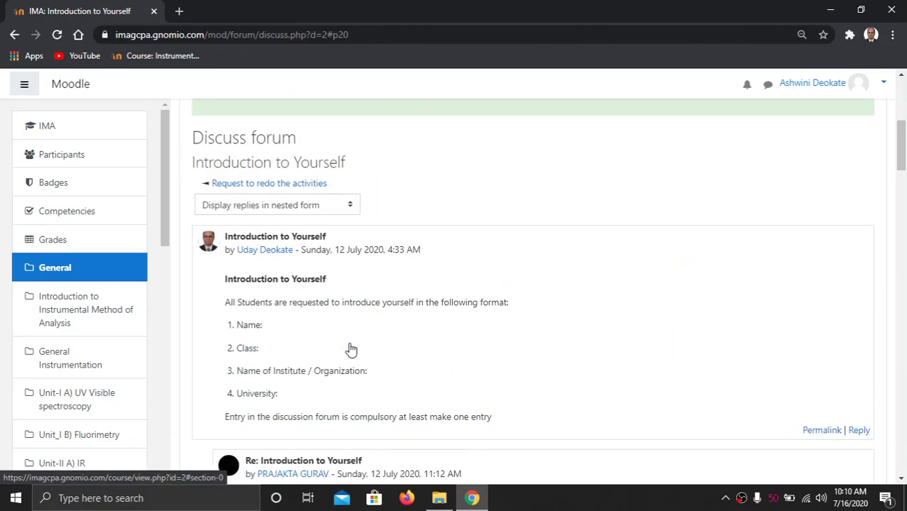
{"action": "scroll", "coordinate": [349, 349], "scroll_direction": "down", "scroll_amount": 20}
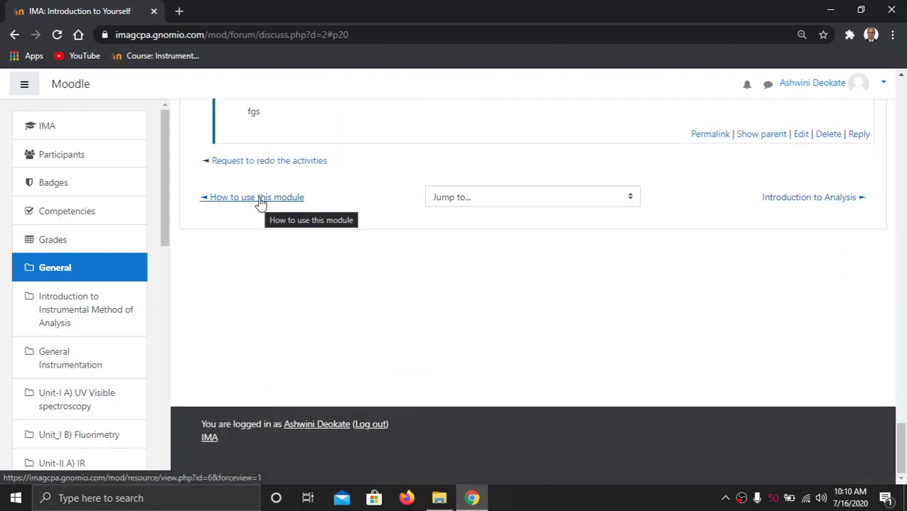
- Play the Introduction to Analysis video, skip to the Electro Chemical Methods slide, and pause with 5:16 left
{"action": "left_click", "coordinate": [780, 200]}
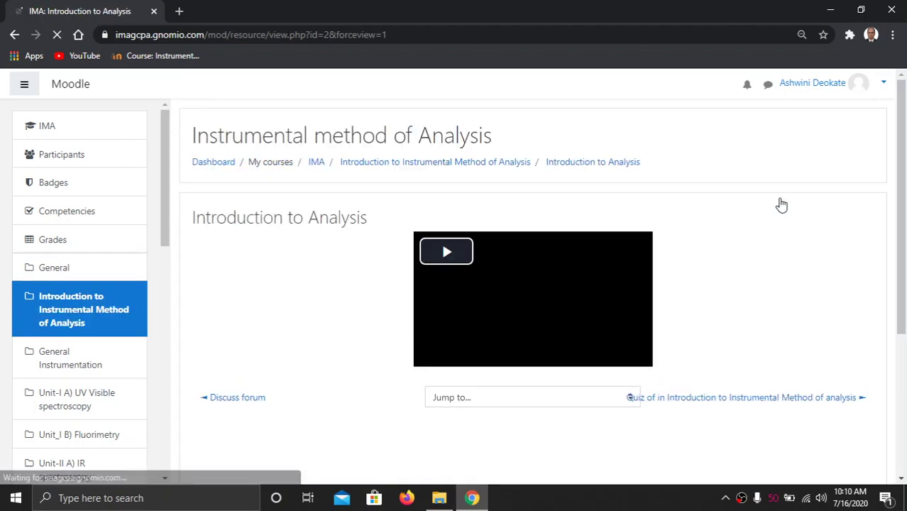
{"action": "scroll", "coordinate": [781, 205], "scroll_direction": "down", "scroll_amount": 2}
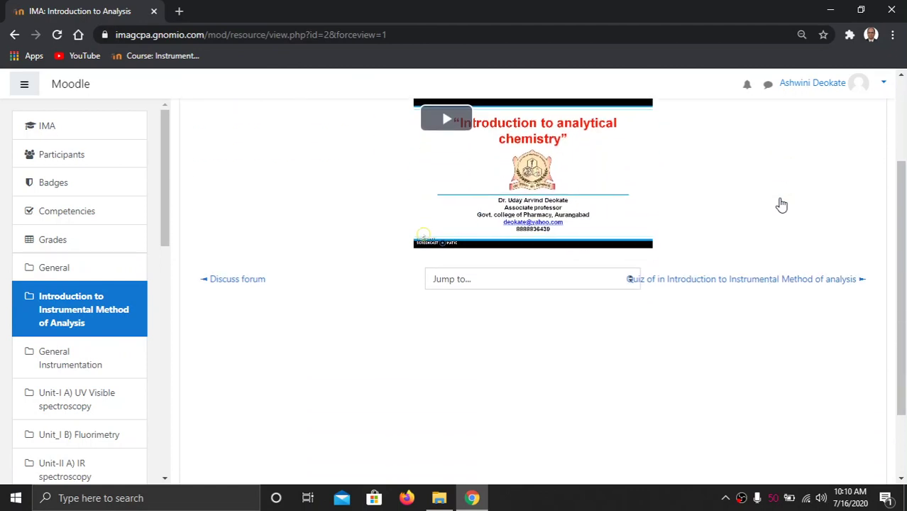
{"action": "scroll", "coordinate": [780, 205], "scroll_direction": "up", "scroll_amount": 1}
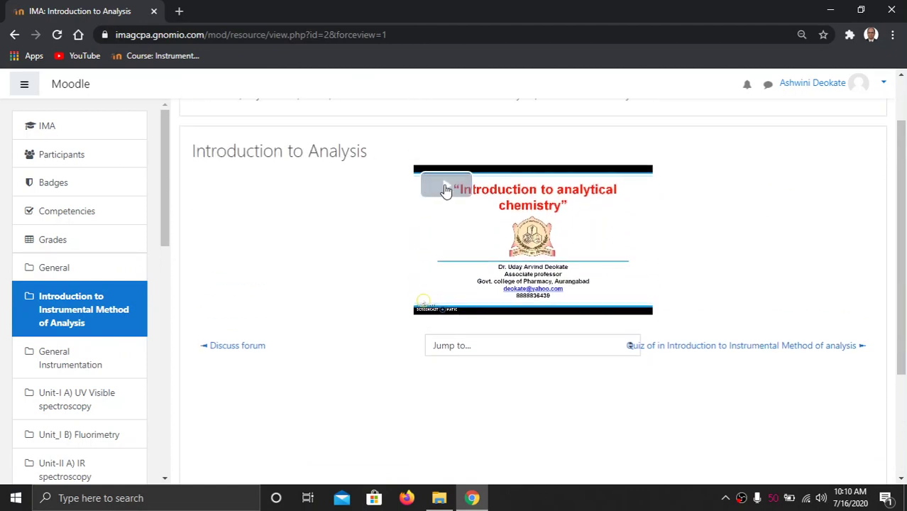
{"action": "left_click", "coordinate": [445, 189]}
{"action": "left_click", "coordinate": [489, 307]}
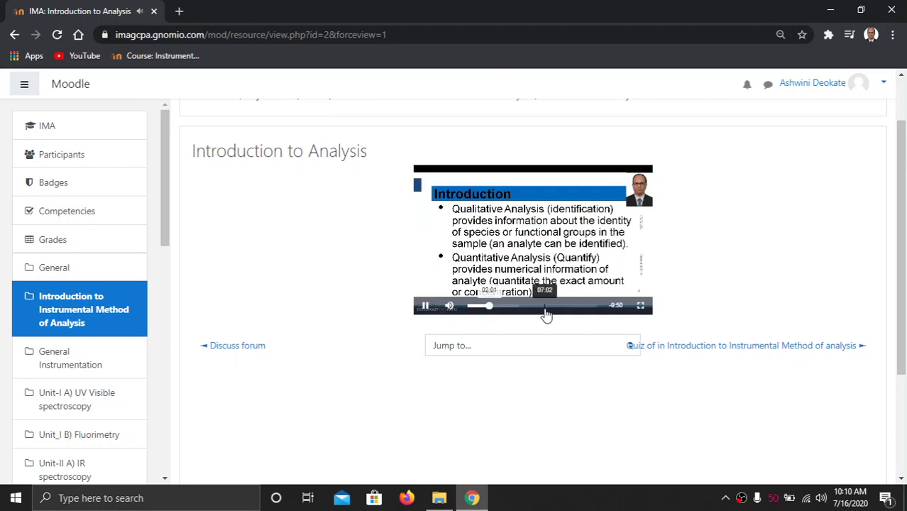
{"action": "left_click", "coordinate": [539, 308]}
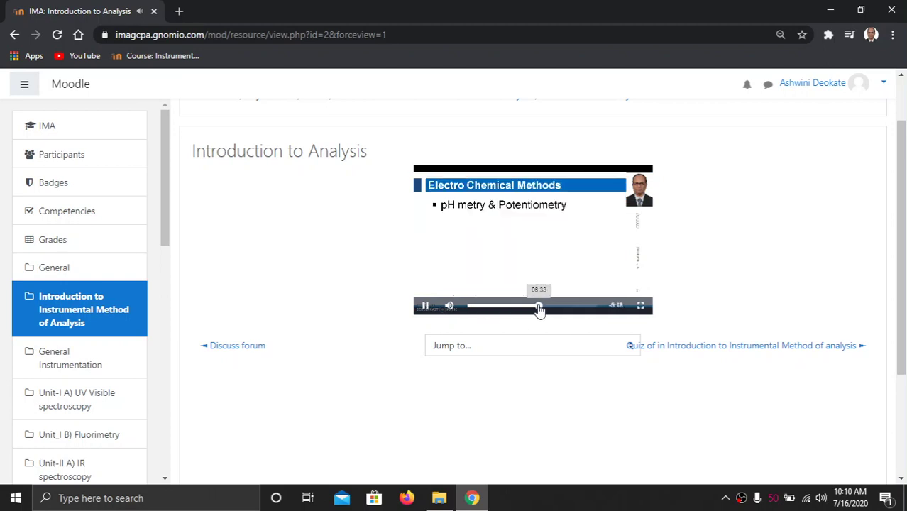
{"action": "left_click", "coordinate": [425, 306]}
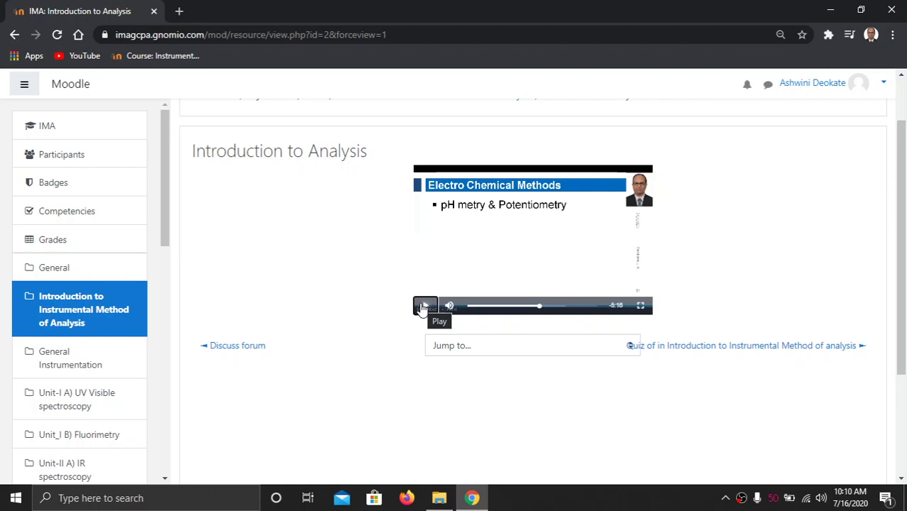
- Start an attempt at the Introduction quiz, answer True to question 1, and reach question 2
{"action": "left_click", "coordinate": [710, 346]}
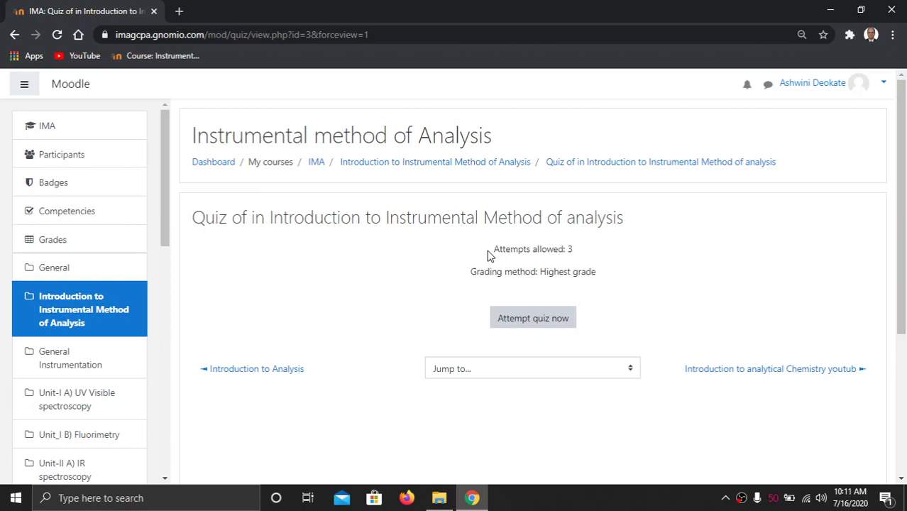
{"action": "left_click", "coordinate": [522, 321]}
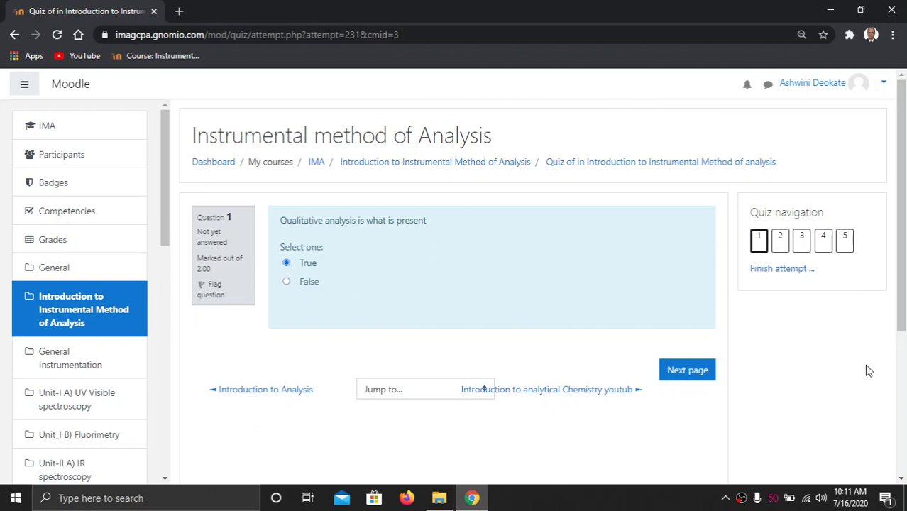
{"action": "left_click", "coordinate": [678, 373]}
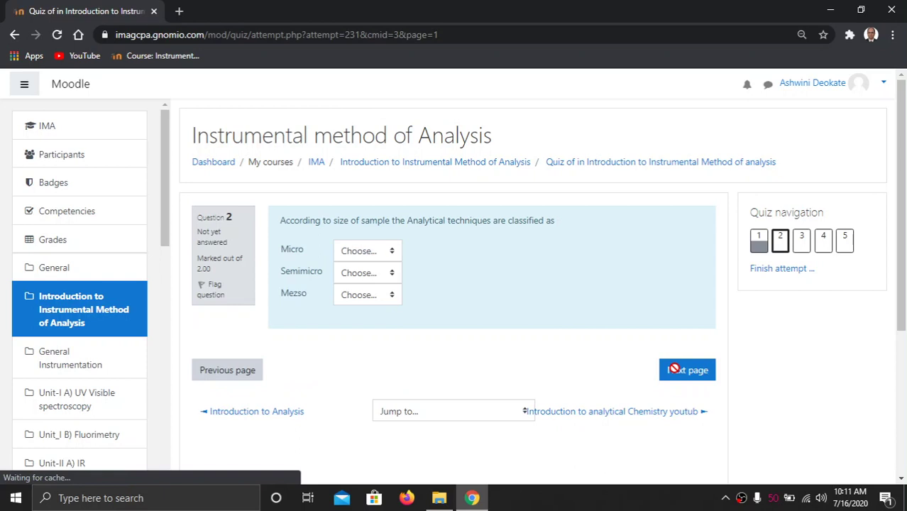
- Match question 2's sample sizes: Micro 1-10 mg, Semimicro 10-100 mg, Mezso >100 mg
{"action": "left_click", "coordinate": [394, 251]}
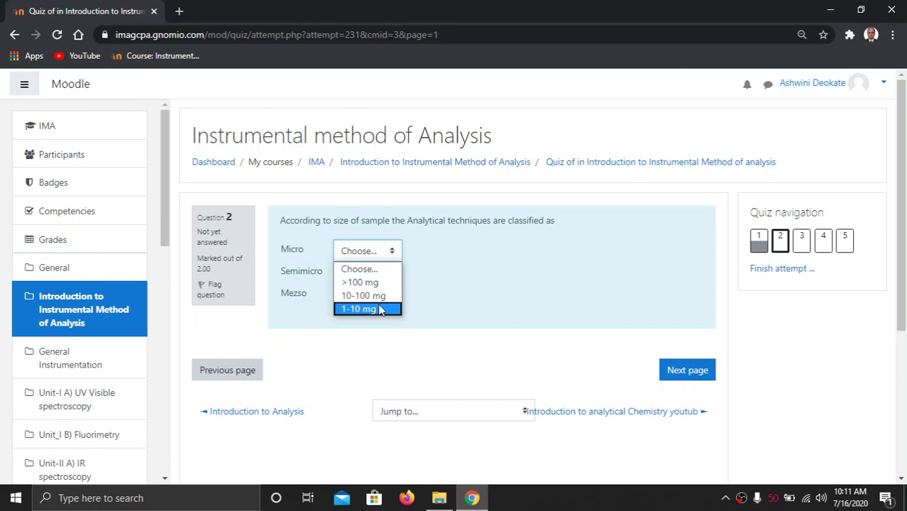
{"action": "left_click", "coordinate": [381, 309]}
{"action": "left_click", "coordinate": [391, 271]}
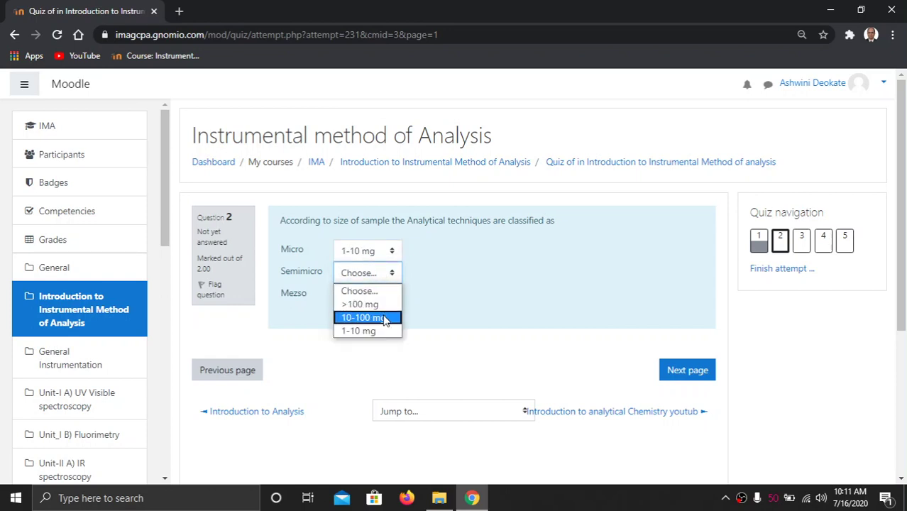
{"action": "left_click", "coordinate": [386, 311]}
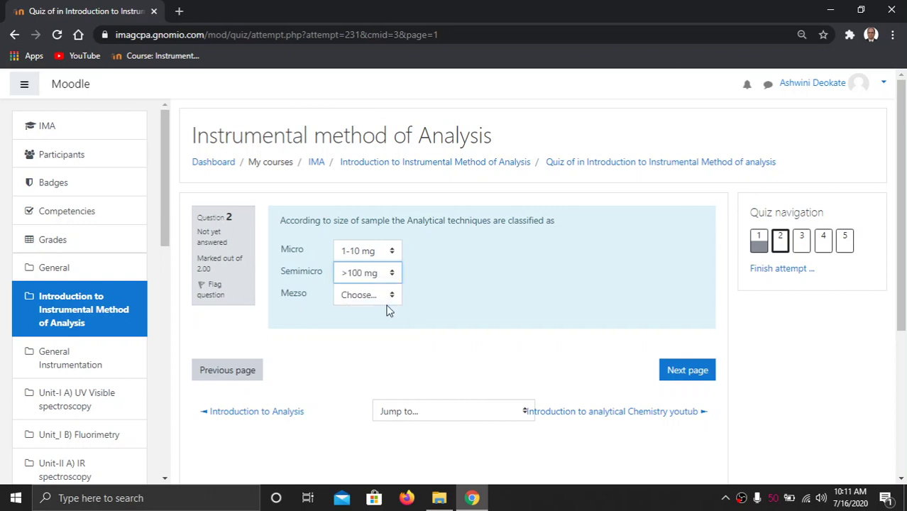
{"action": "left_click", "coordinate": [391, 295]}
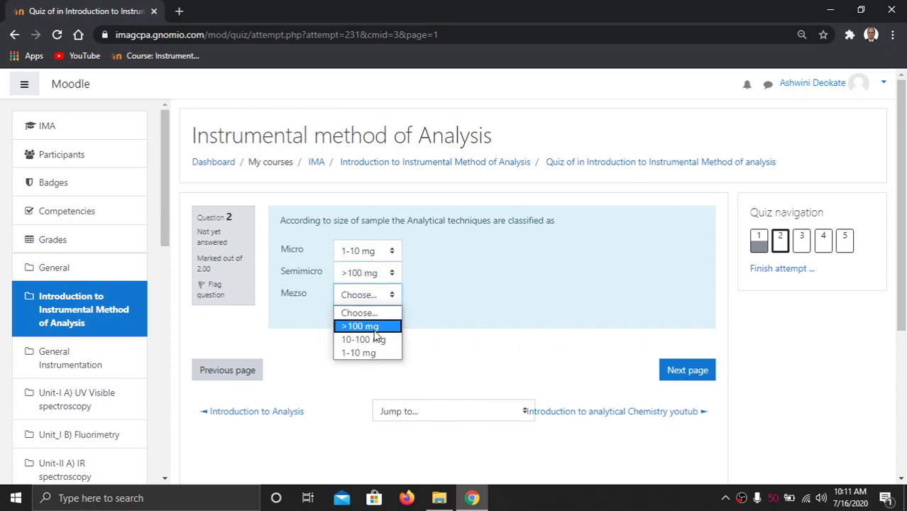
{"action": "left_click", "coordinate": [376, 328]}
{"action": "left_click", "coordinate": [394, 275]}
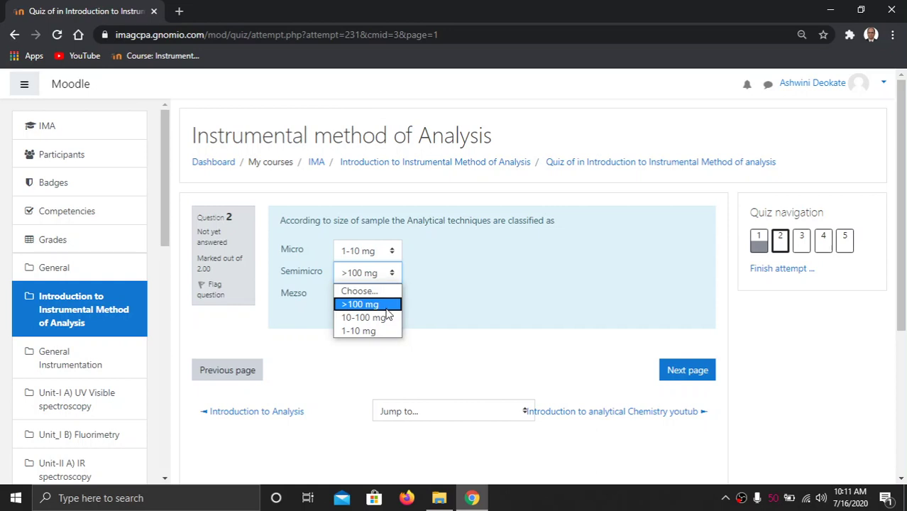
{"action": "left_click", "coordinate": [365, 320]}
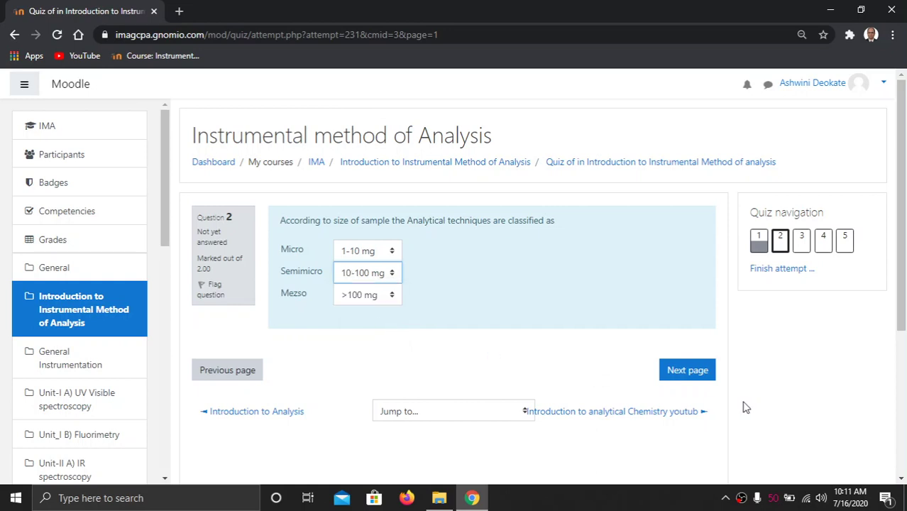
{"action": "left_click", "coordinate": [660, 372]}
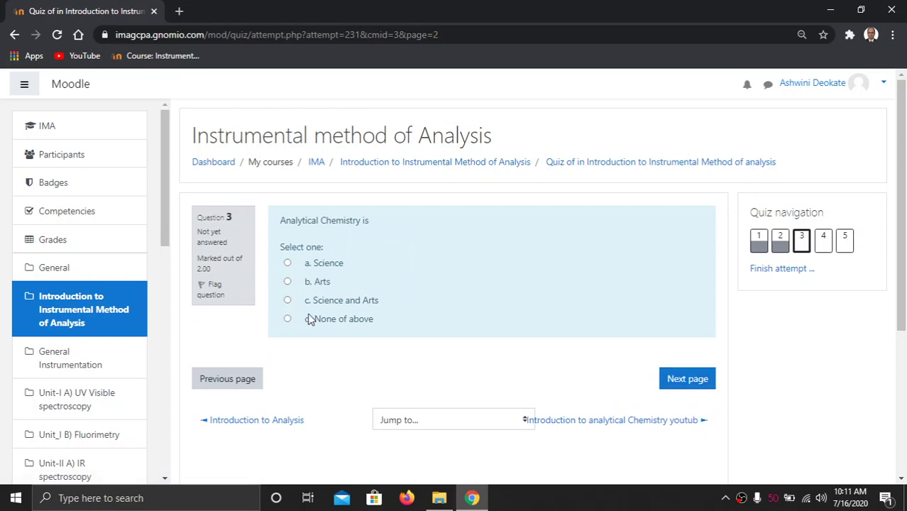
- Answer question 3 with Science and Arts, and mark Costly and sensitivity/accuracy as question 4 limitations
{"action": "left_click", "coordinate": [286, 301]}
{"action": "left_click", "coordinate": [688, 380]}
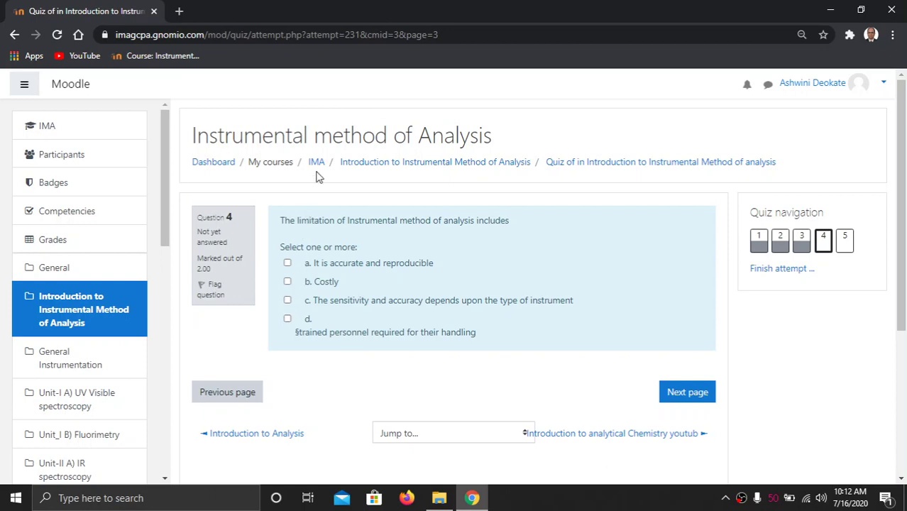
{"action": "left_click", "coordinate": [287, 281]}
{"action": "left_click", "coordinate": [287, 300]}
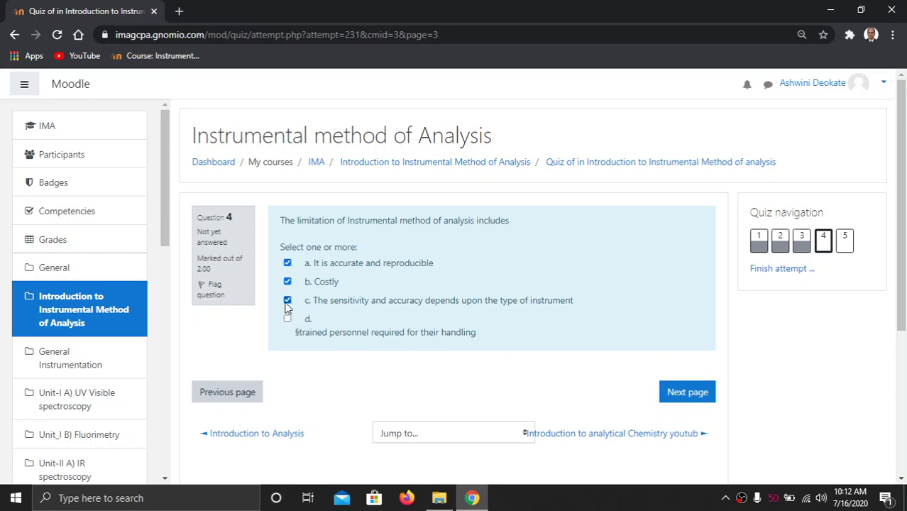
{"action": "left_click", "coordinate": [691, 393]}
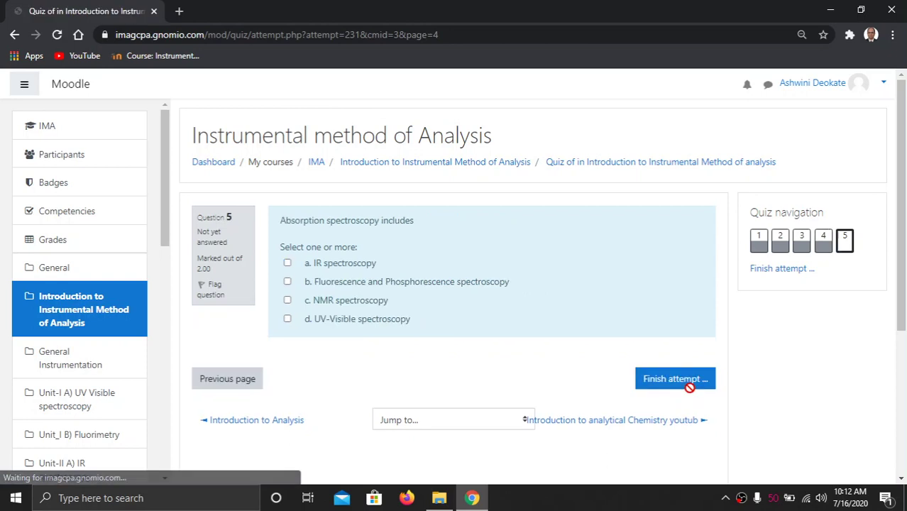
- Choose IR and UV-Visible spectroscopy as absorption methods for question 5 and finish the attempt
{"action": "left_click", "coordinate": [287, 263]}
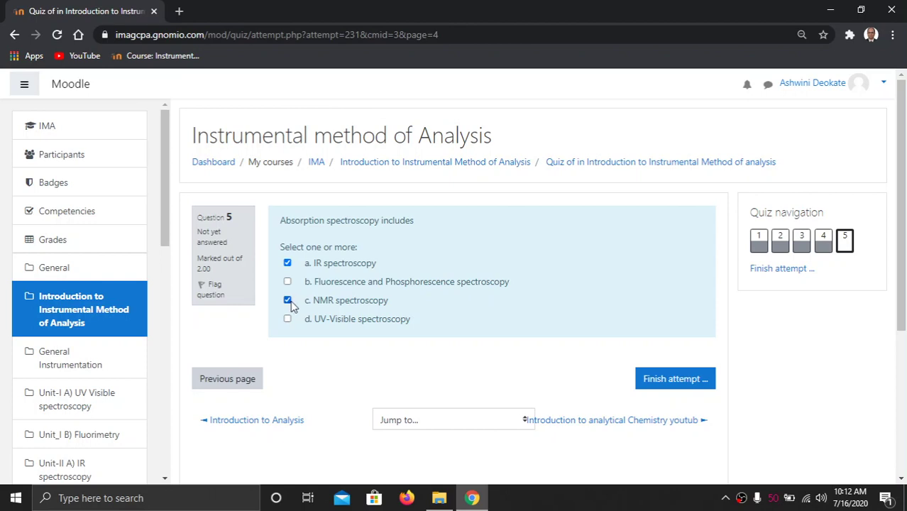
{"action": "left_click", "coordinate": [286, 319]}
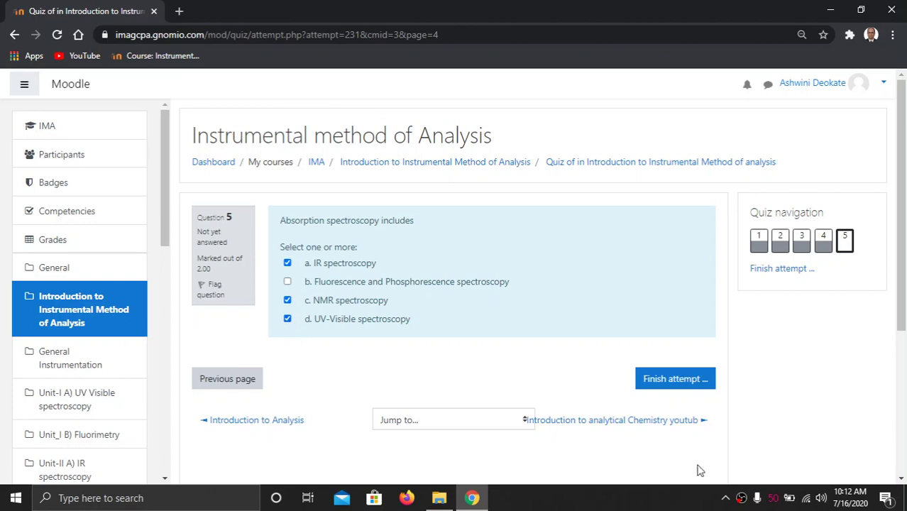
{"action": "left_click", "coordinate": [660, 381]}
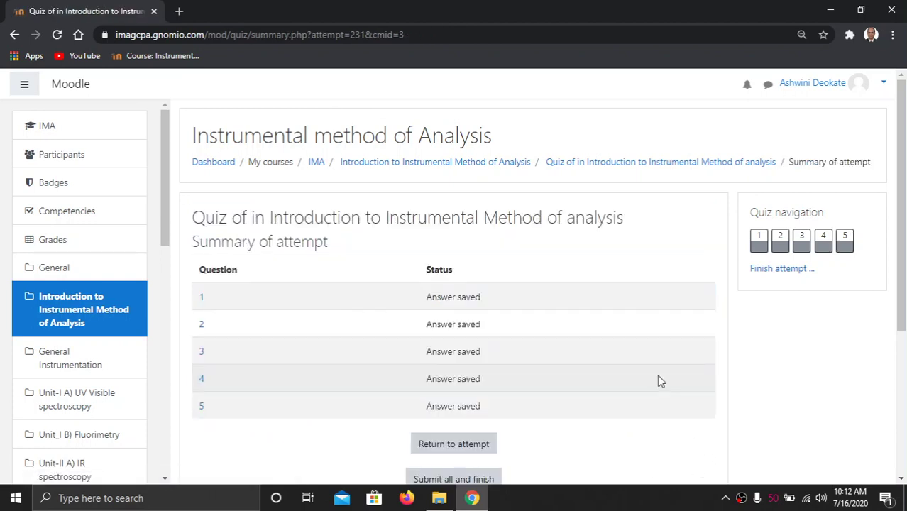
- Submit all quiz answers for grading and confirm the submission
{"action": "scroll", "coordinate": [660, 381], "scroll_direction": "down", "scroll_amount": 2}
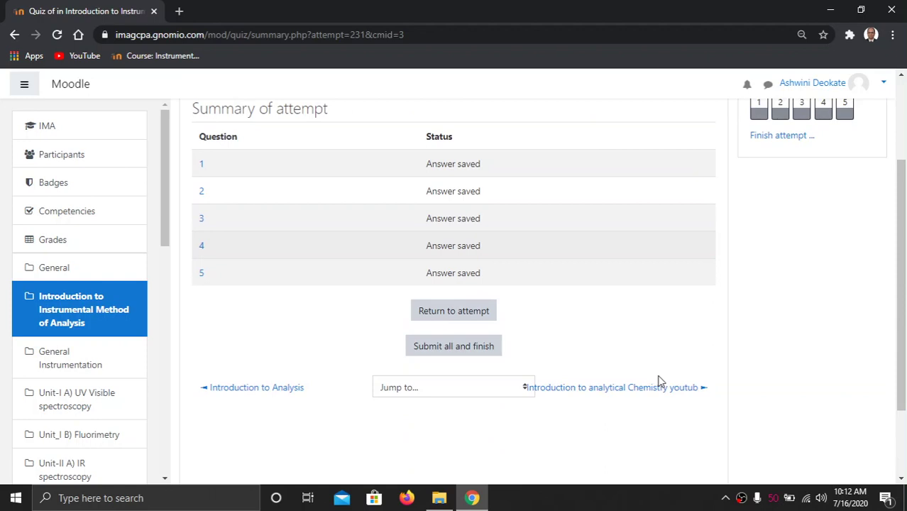
{"action": "left_click", "coordinate": [430, 348]}
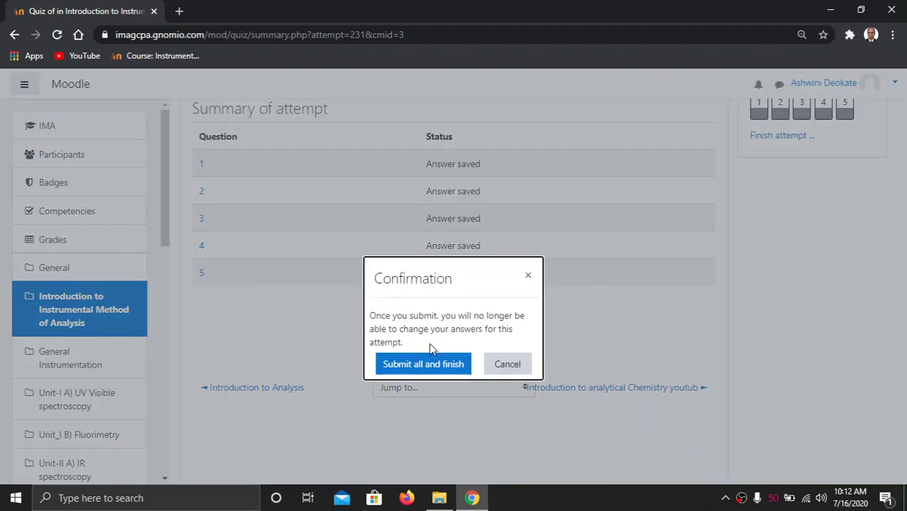
{"action": "left_click", "coordinate": [425, 370]}
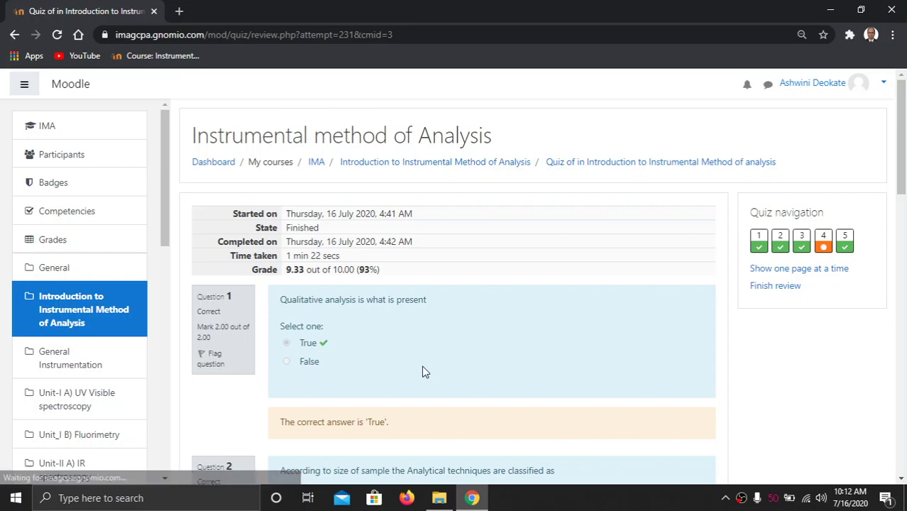
- Read through the graded review and finish it, returning to the 9.33/10.00 quiz summary
{"action": "scroll", "coordinate": [481, 349], "scroll_direction": "down", "scroll_amount": 2}
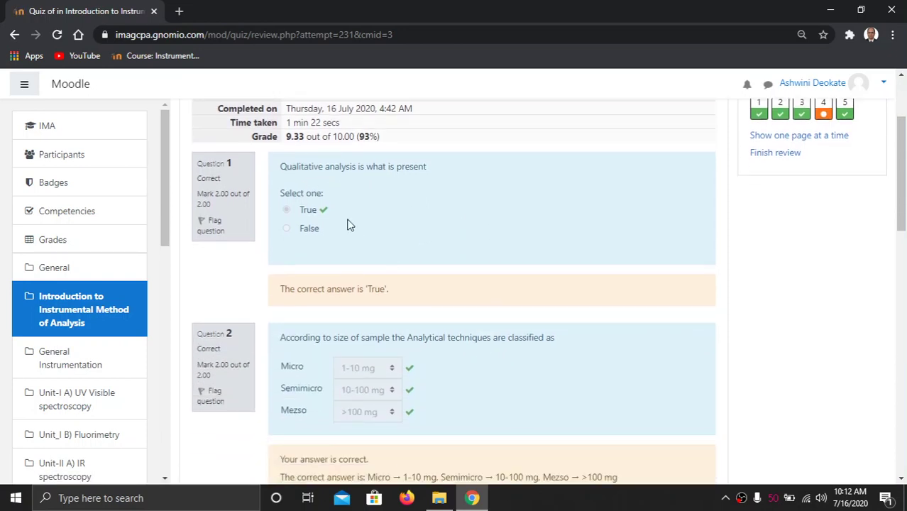
{"action": "scroll", "coordinate": [406, 302], "scroll_direction": "down", "scroll_amount": 1}
{"action": "scroll", "coordinate": [405, 301], "scroll_direction": "down", "scroll_amount": 1}
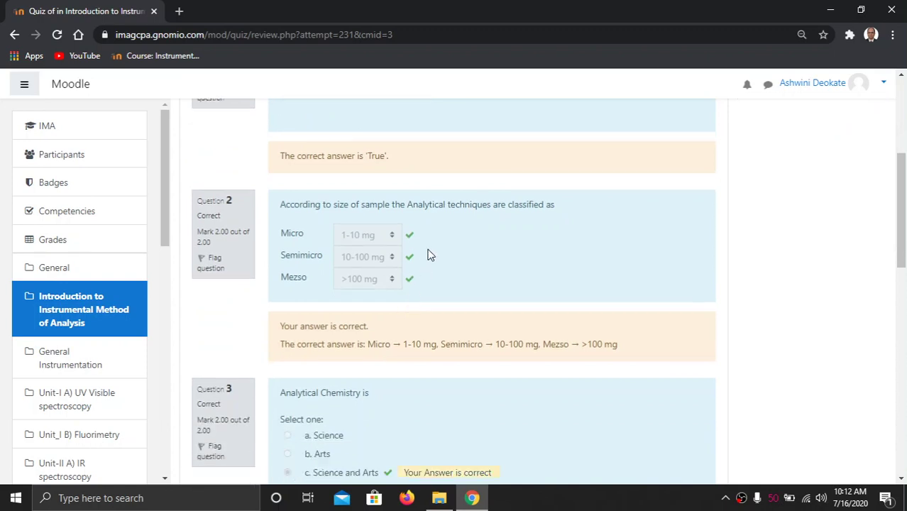
{"action": "scroll", "coordinate": [431, 331], "scroll_direction": "down", "scroll_amount": 2}
{"action": "scroll", "coordinate": [433, 333], "scroll_direction": "down", "scroll_amount": 3}
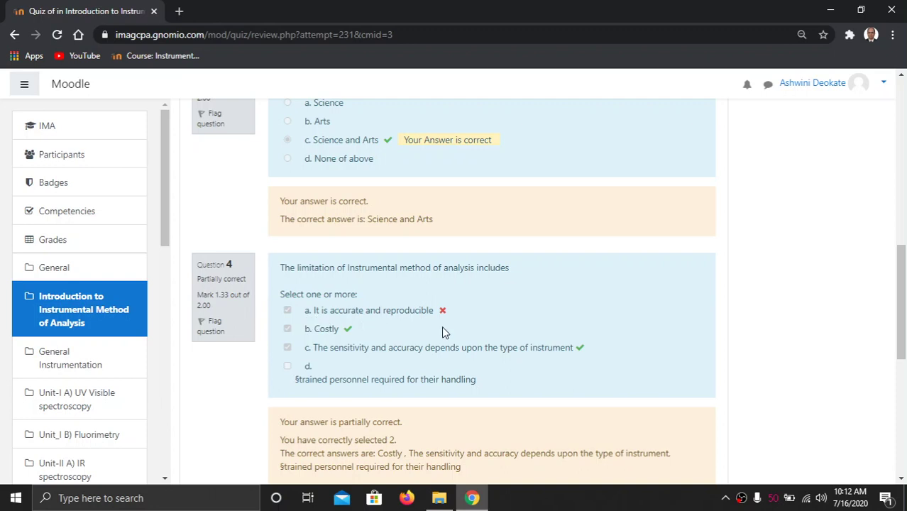
{"action": "scroll", "coordinate": [441, 327], "scroll_direction": "down", "scroll_amount": 2}
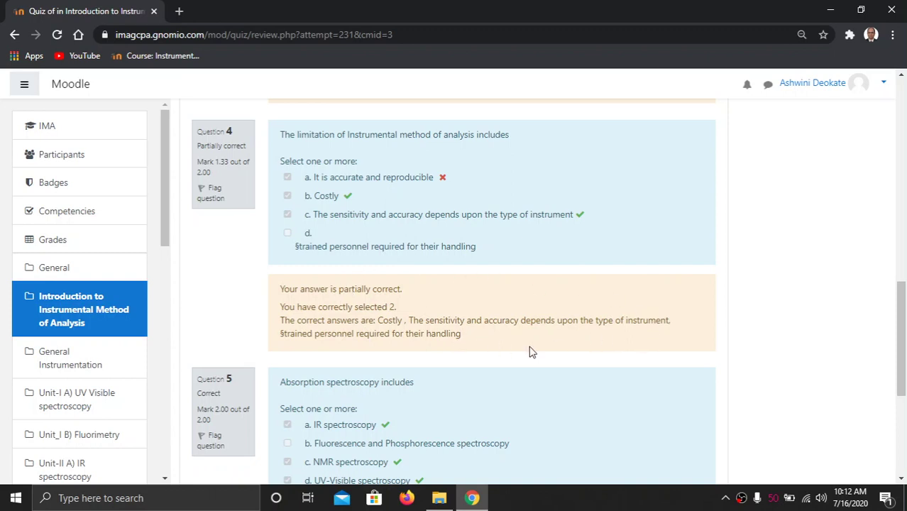
{"action": "scroll", "coordinate": [531, 350], "scroll_direction": "down", "scroll_amount": 2}
{"action": "scroll", "coordinate": [531, 352], "scroll_direction": "down", "scroll_amount": 1}
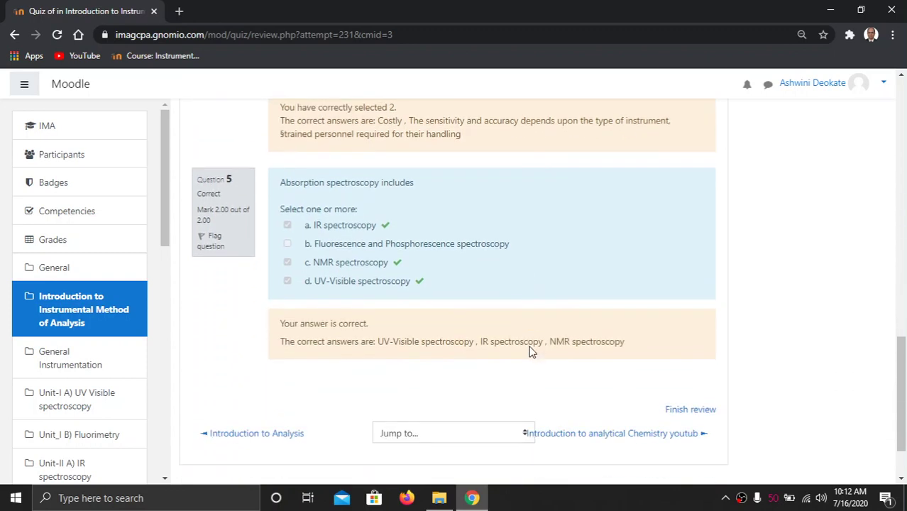
{"action": "scroll", "coordinate": [531, 347], "scroll_direction": "down", "scroll_amount": 1}
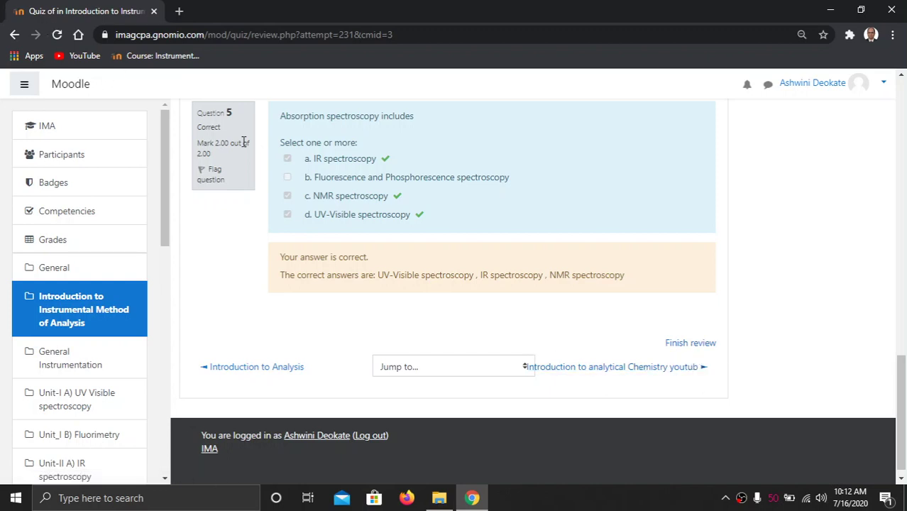
{"action": "left_click", "coordinate": [690, 344]}
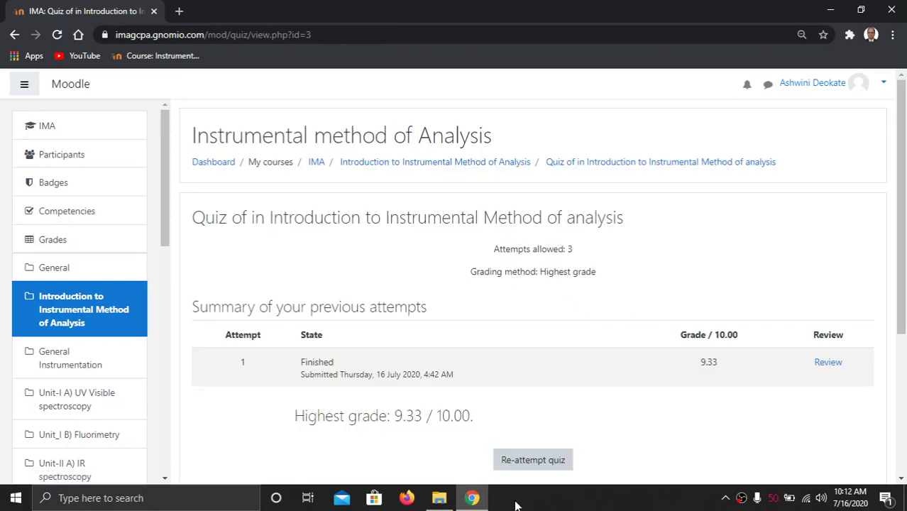
- Visit the Introduction to analytical Chemistry YouTube resource, then return to the Instrumental Method of Analysis section
{"action": "left_click", "coordinate": [531, 461]}
{"action": "scroll", "coordinate": [722, 401], "scroll_direction": "down", "scroll_amount": 3}
{"action": "scroll", "coordinate": [722, 402], "scroll_direction": "down", "scroll_amount": 1}
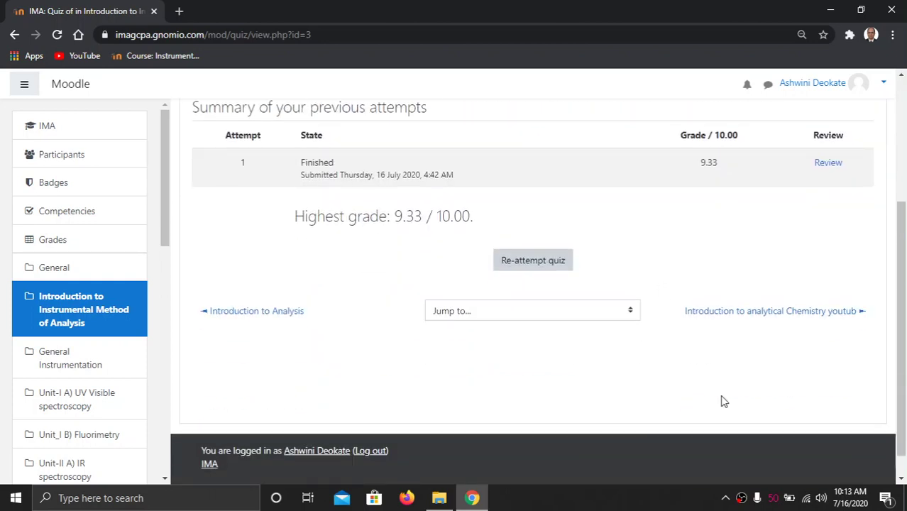
{"action": "left_click", "coordinate": [805, 317]}
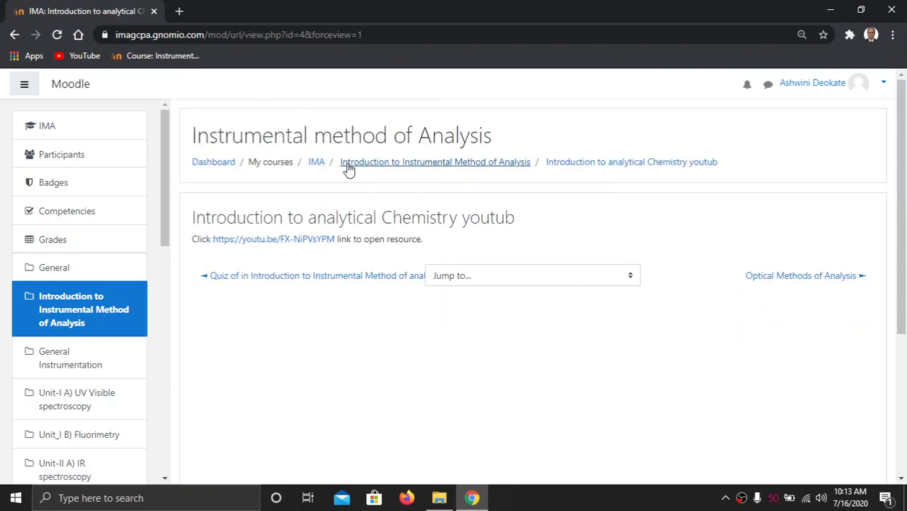
{"action": "left_click", "coordinate": [385, 169]}
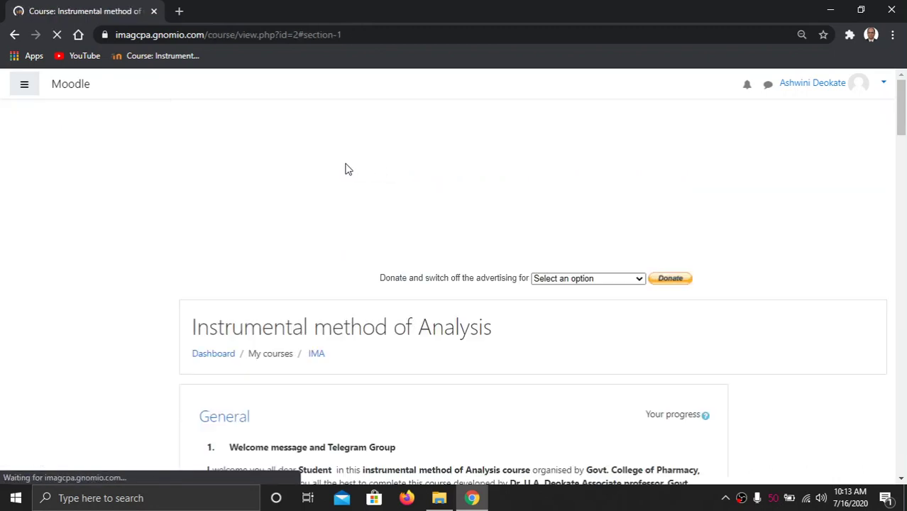
{"action": "scroll", "coordinate": [463, 290], "scroll_direction": "up", "scroll_amount": 3}
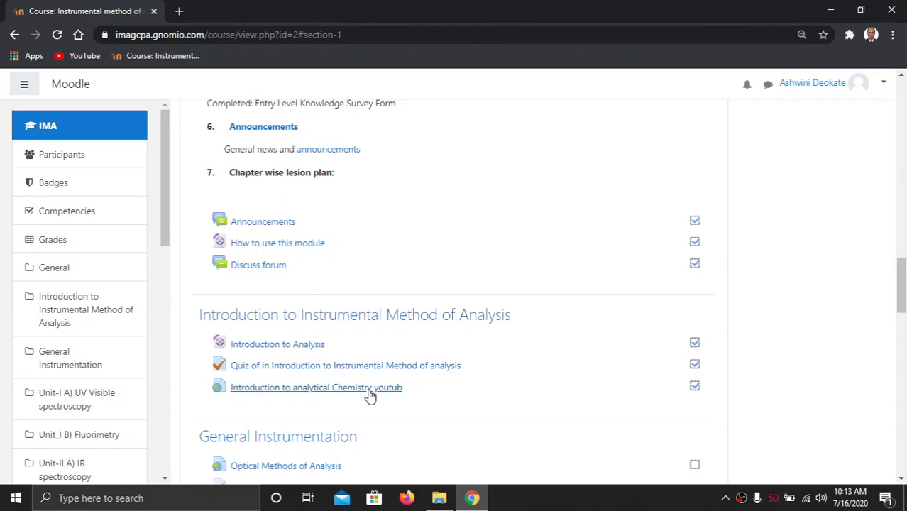
{"action": "scroll", "coordinate": [370, 396], "scroll_direction": "down", "scroll_amount": 1}
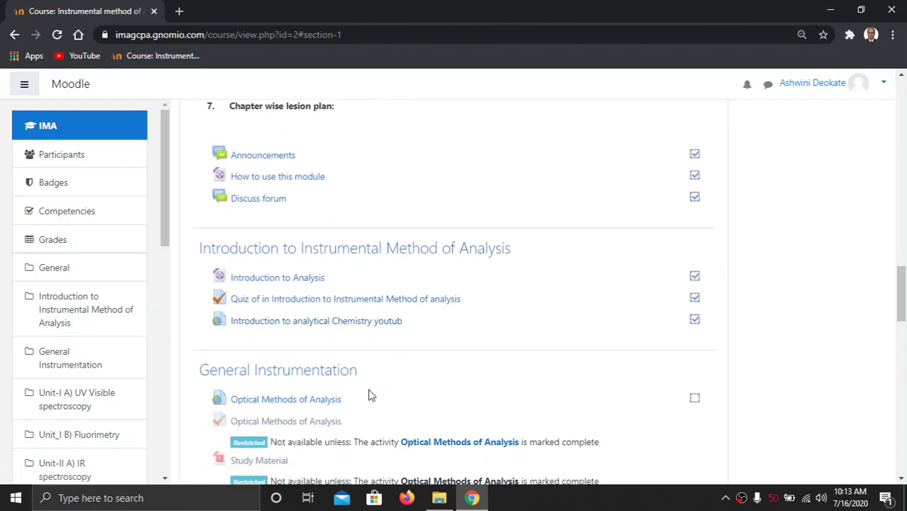
{"action": "scroll", "coordinate": [371, 394], "scroll_direction": "up", "scroll_amount": 2}
{"action": "scroll", "coordinate": [402, 360], "scroll_direction": "down", "scroll_amount": 15}
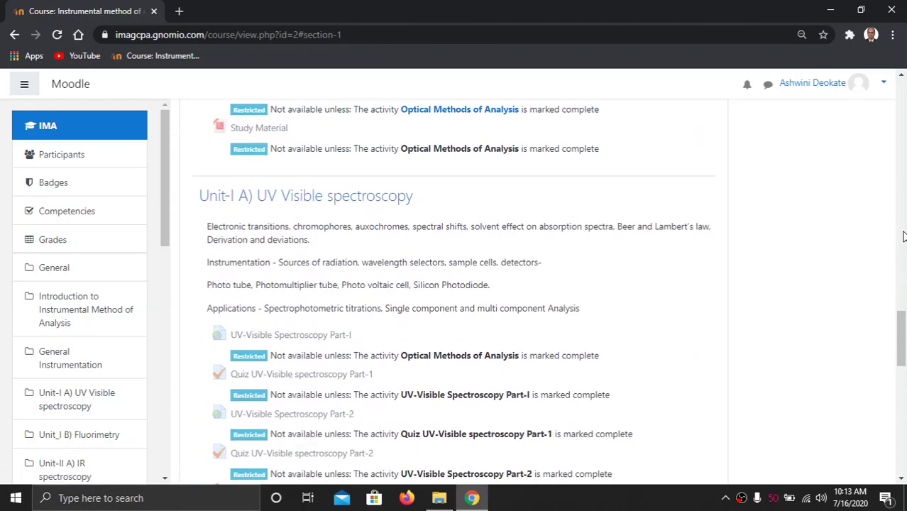
{"action": "scroll", "coordinate": [901, 239], "scroll_direction": "down", "scroll_amount": 3}
{"action": "scroll", "coordinate": [902, 238], "scroll_direction": "up", "scroll_amount": 15}
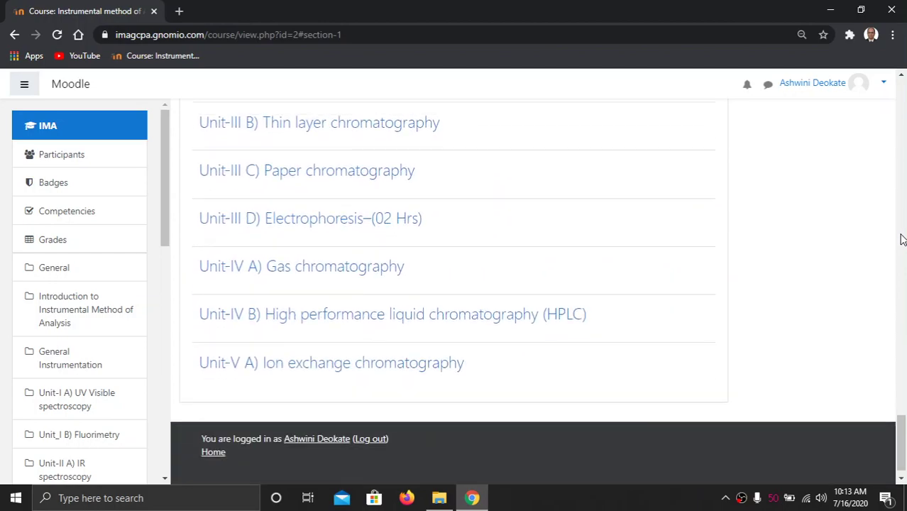
{"action": "scroll", "coordinate": [901, 233], "scroll_direction": "up", "scroll_amount": 10}
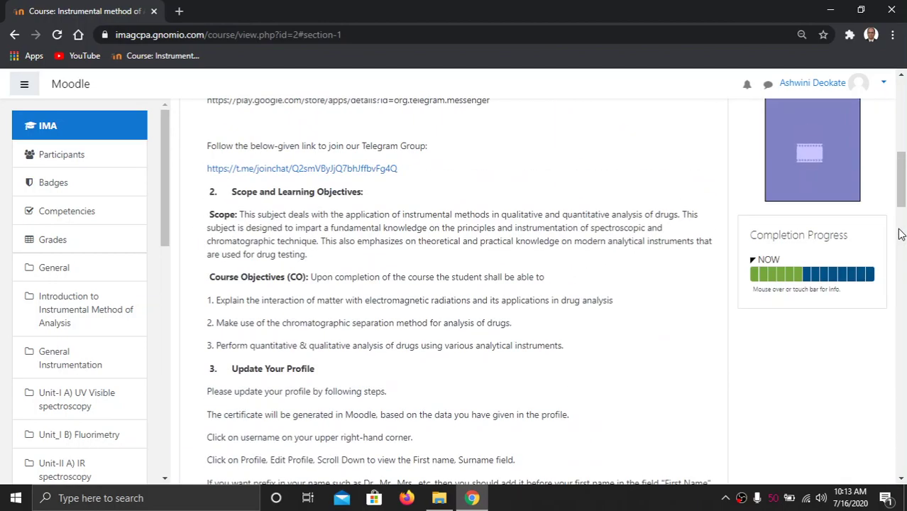
{"action": "mouse_move", "coordinate": [756, 416]}
{"action": "mouse_move", "coordinate": [805, 413]}
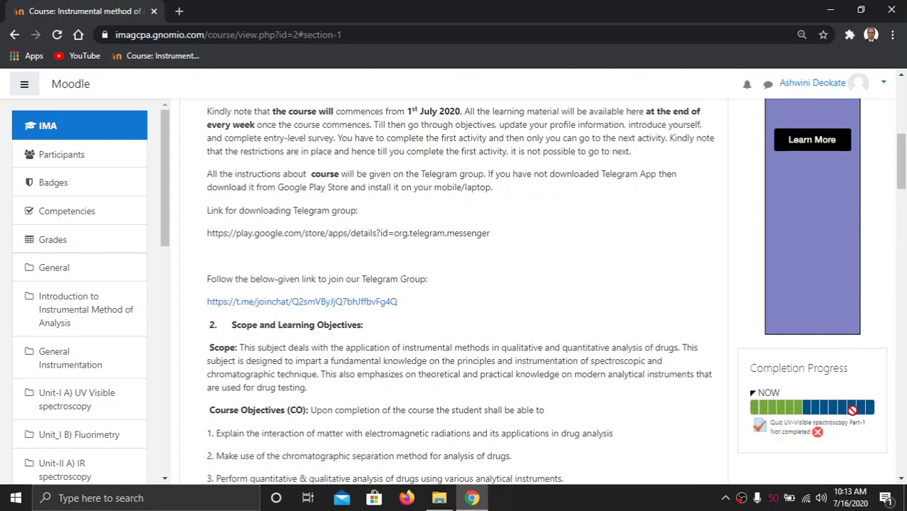
{"action": "mouse_move", "coordinate": [870, 410]}
{"action": "scroll", "coordinate": [869, 410], "scroll_direction": "down", "scroll_amount": 4}
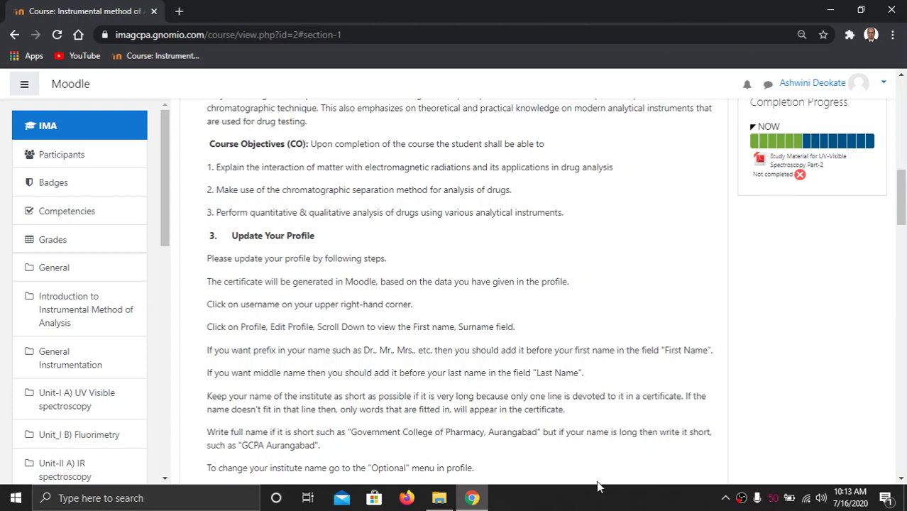
{"action": "scroll", "coordinate": [567, 192], "scroll_direction": "down", "scroll_amount": 10}
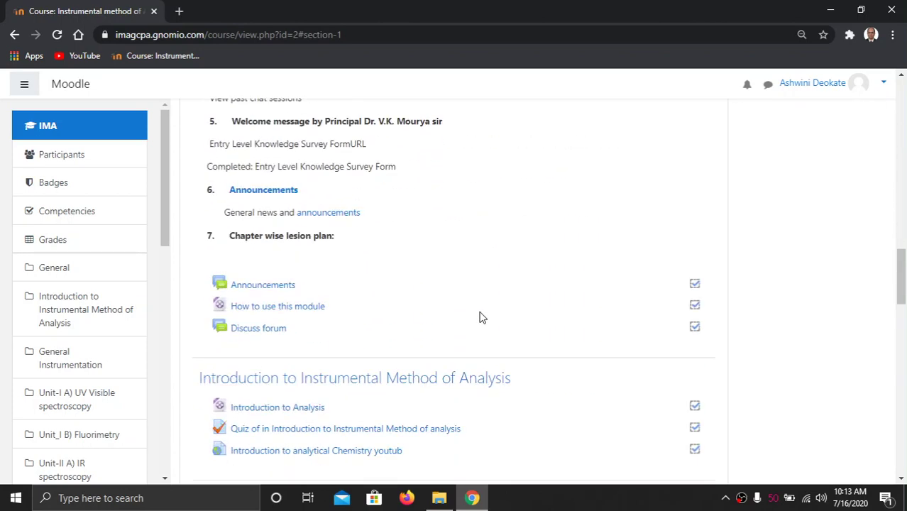
{"action": "scroll", "coordinate": [479, 317], "scroll_direction": "down", "scroll_amount": 4}
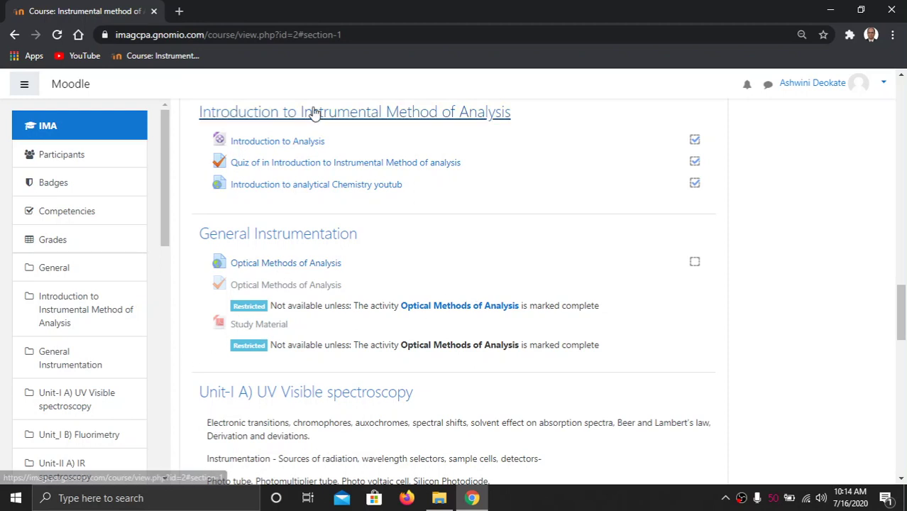
{"action": "scroll", "coordinate": [314, 113], "scroll_direction": "down", "scroll_amount": 2}
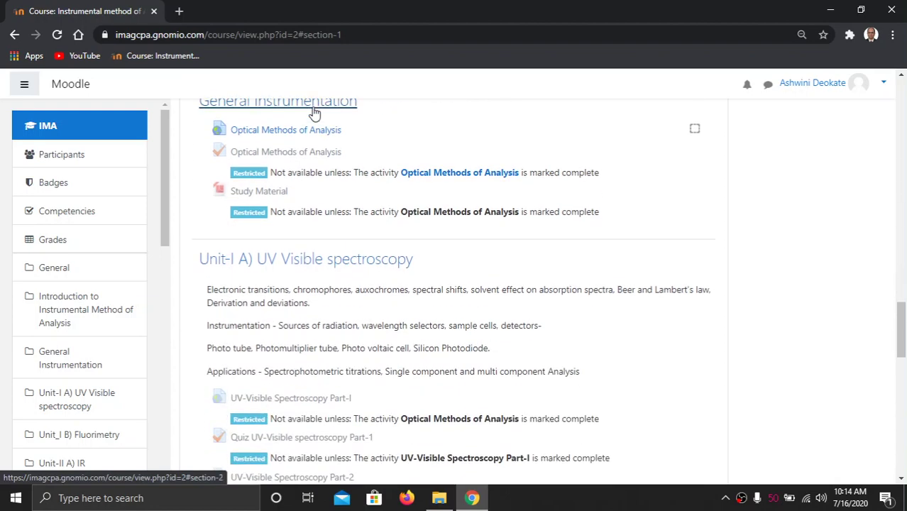
{"action": "scroll", "coordinate": [315, 112], "scroll_direction": "up", "scroll_amount": 1}
{"action": "scroll", "coordinate": [316, 121], "scroll_direction": "down", "scroll_amount": 2}
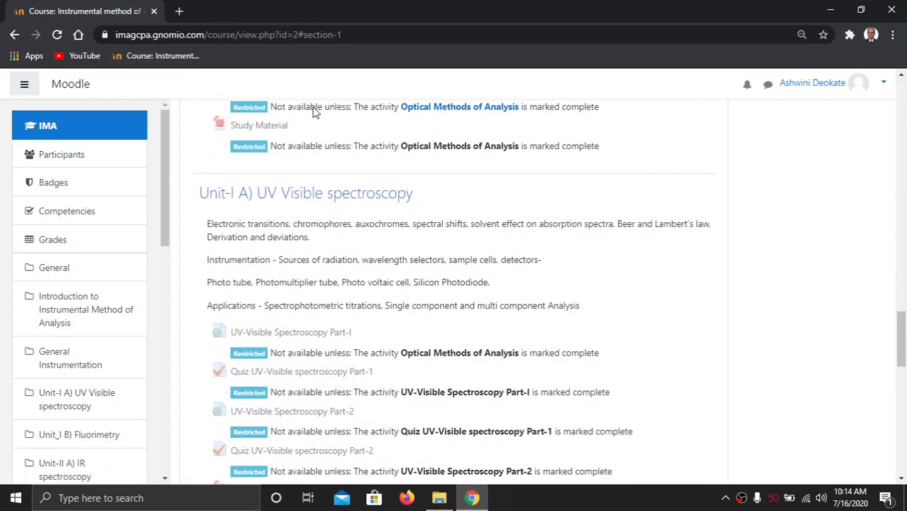
{"action": "scroll", "coordinate": [304, 225], "scroll_direction": "down", "scroll_amount": 2}
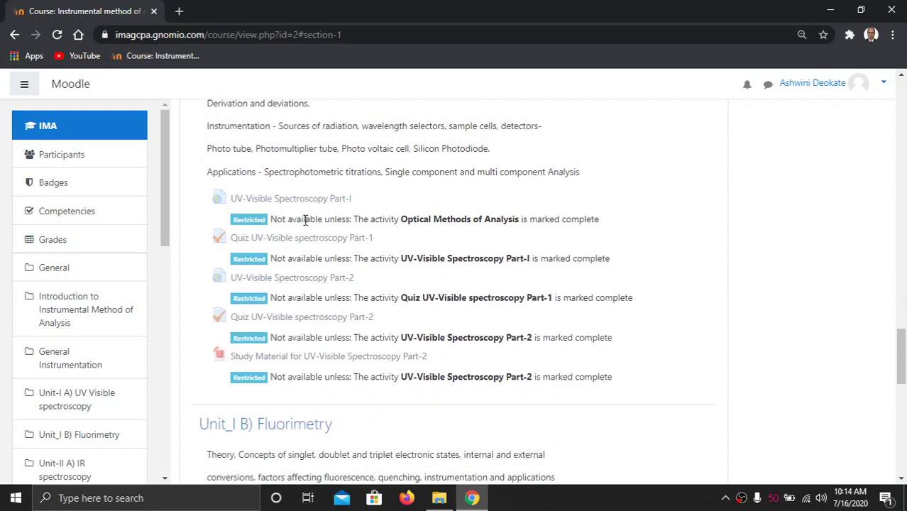
{"action": "scroll", "coordinate": [305, 220], "scroll_direction": "down", "scroll_amount": 2}
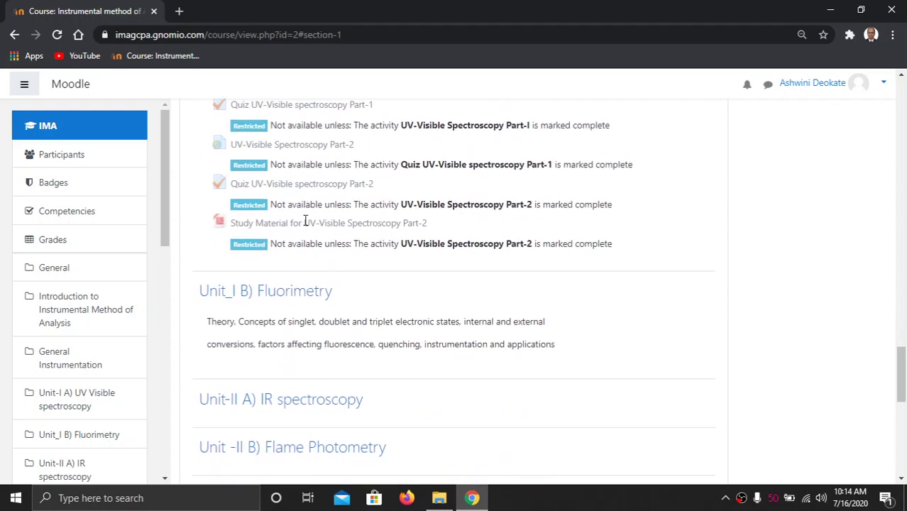
{"action": "scroll", "coordinate": [305, 220], "scroll_direction": "up", "scroll_amount": 1}
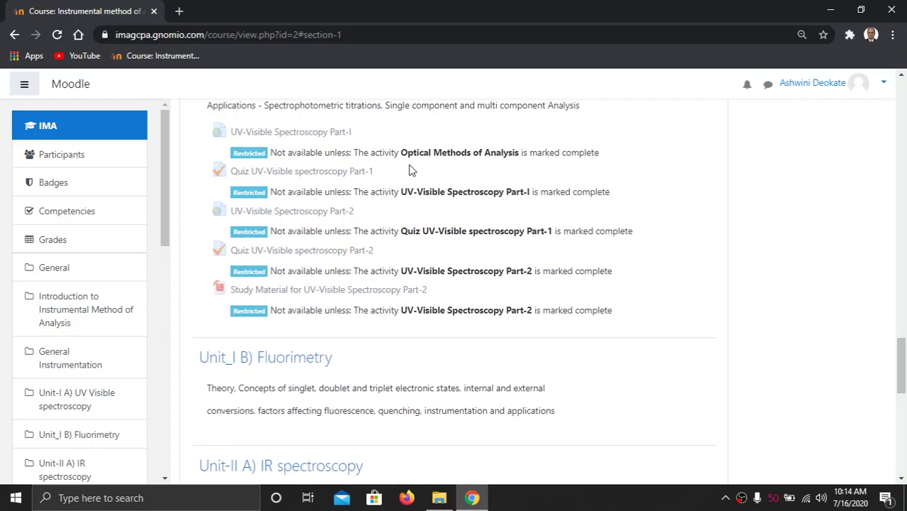
{"action": "scroll", "coordinate": [346, 173], "scroll_direction": "up", "scroll_amount": 1}
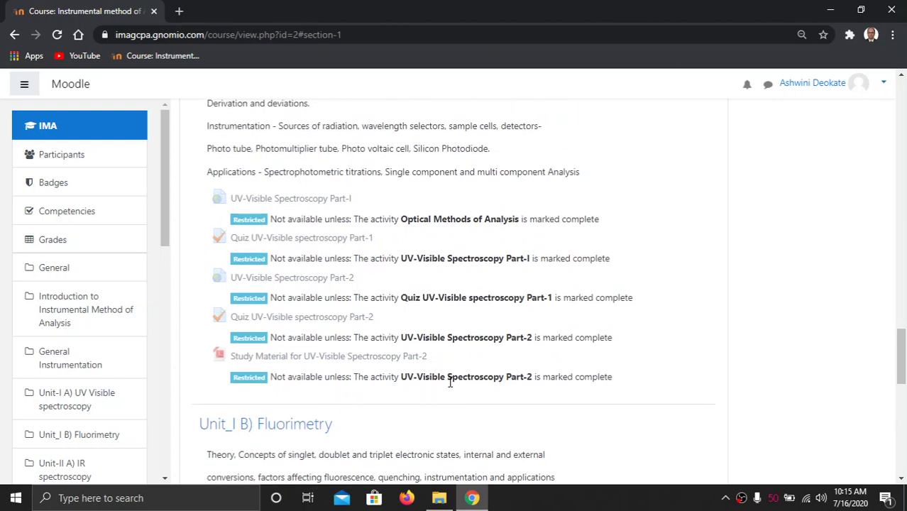
{"action": "scroll", "coordinate": [450, 382], "scroll_direction": "down", "scroll_amount": 1}
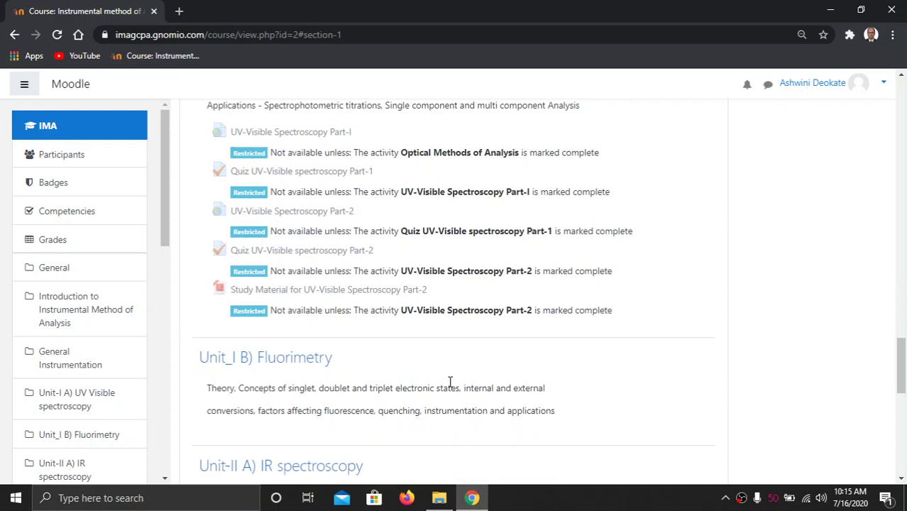
{"action": "scroll", "coordinate": [449, 382], "scroll_direction": "down", "scroll_amount": 1}
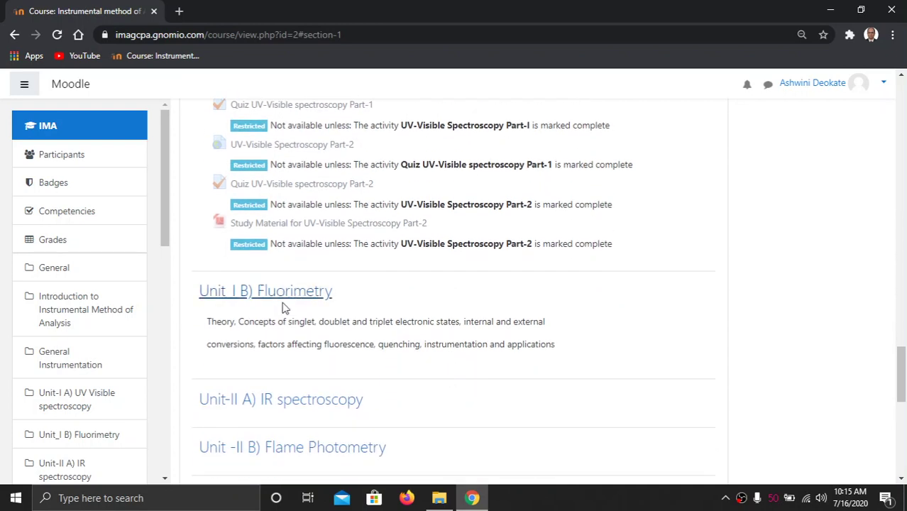
{"action": "scroll", "coordinate": [284, 308], "scroll_direction": "down", "scroll_amount": 1}
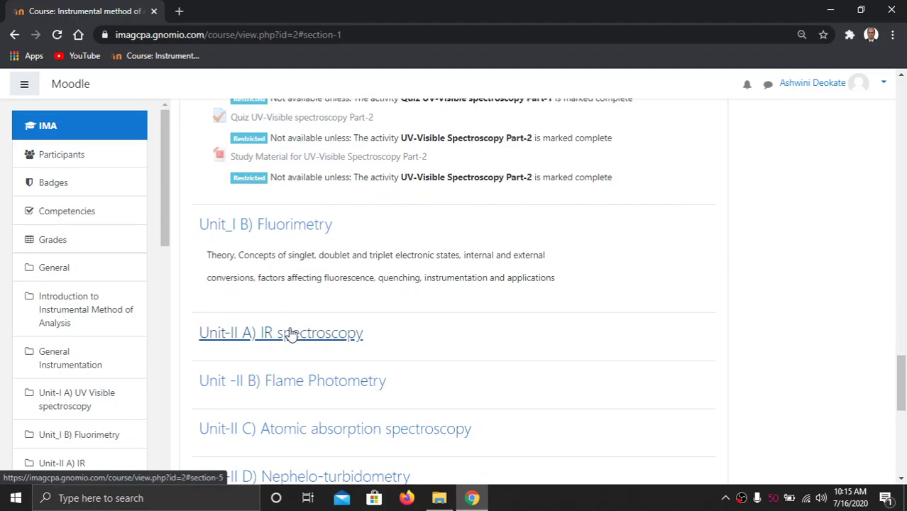
{"action": "scroll", "coordinate": [291, 333], "scroll_direction": "up", "scroll_amount": 12}
{"action": "scroll", "coordinate": [291, 333], "scroll_direction": "up", "scroll_amount": 9}
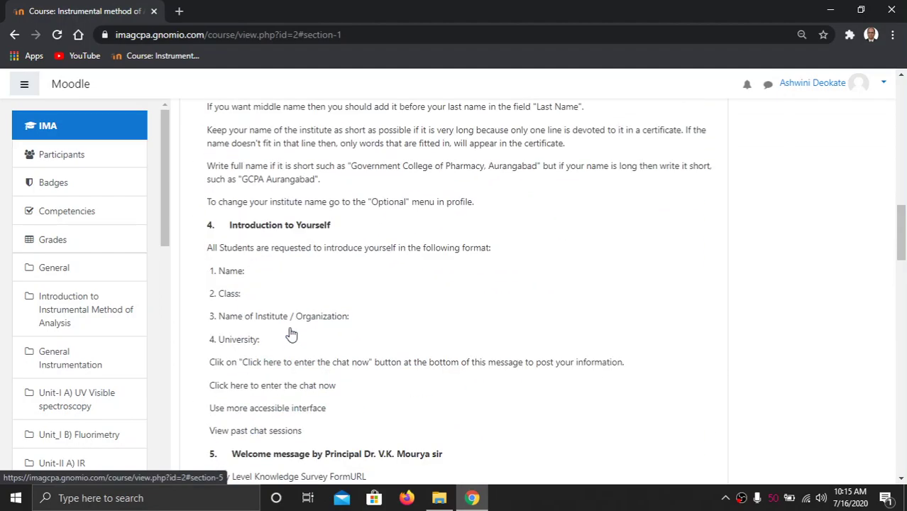
{"action": "scroll", "coordinate": [290, 330], "scroll_direction": "up", "scroll_amount": 4}
{"action": "scroll", "coordinate": [290, 327], "scroll_direction": "up", "scroll_amount": 6}
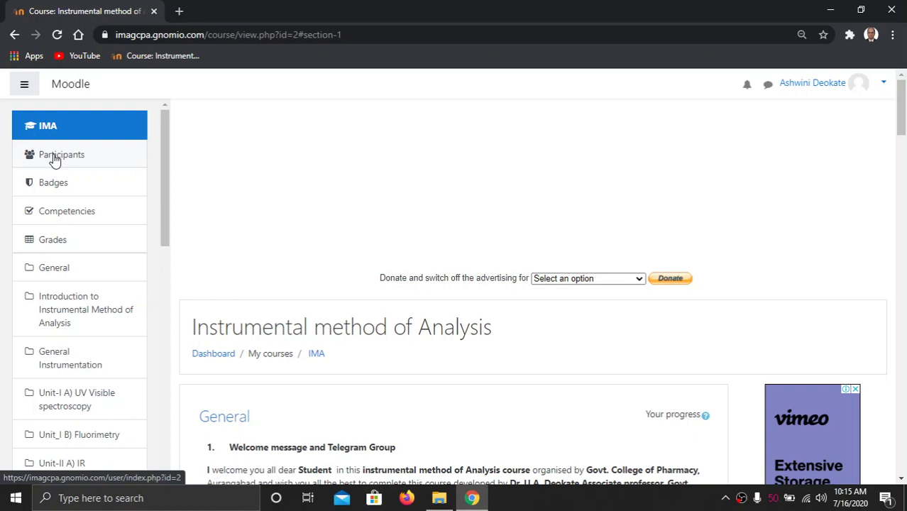
- Open the IMA course Grades user report showing the quiz at 9.33 and a 93.33 % total
{"action": "left_click", "coordinate": [51, 240]}
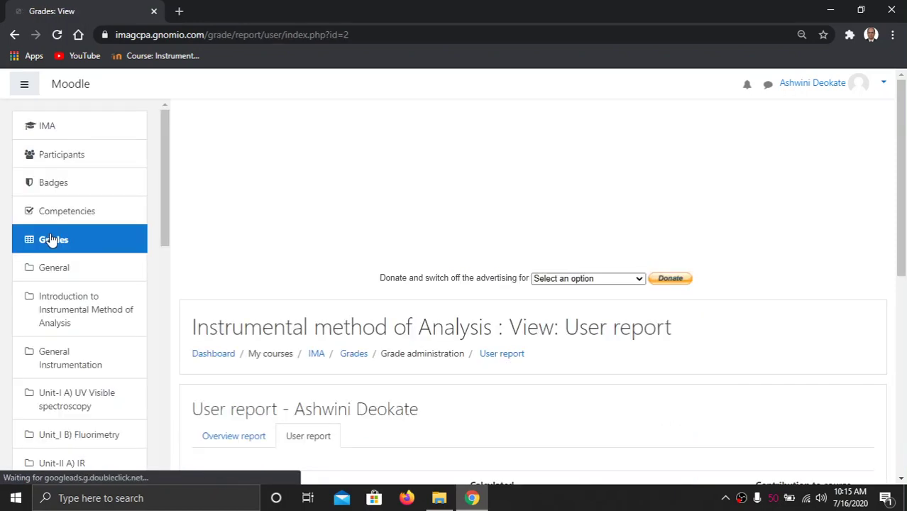
{"action": "scroll", "coordinate": [366, 256], "scroll_direction": "down", "scroll_amount": 5}
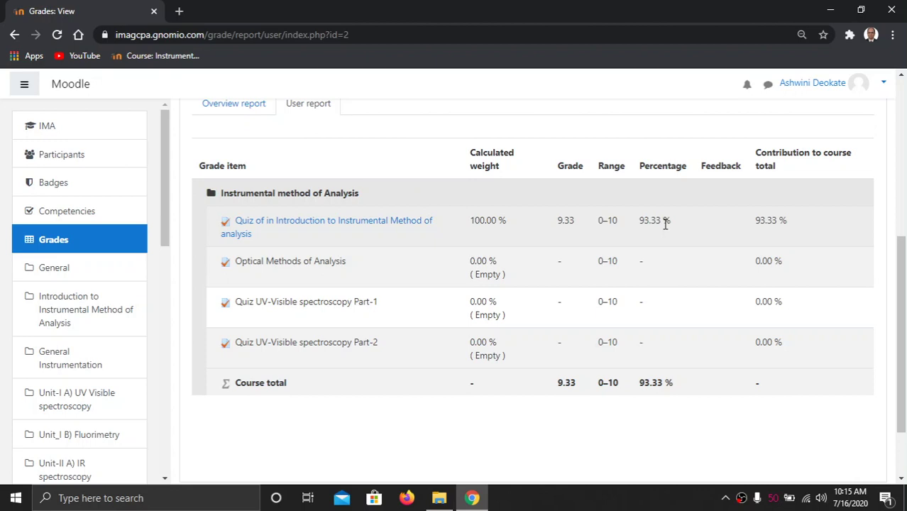
{"action": "scroll", "coordinate": [665, 223], "scroll_direction": "up", "scroll_amount": 3}
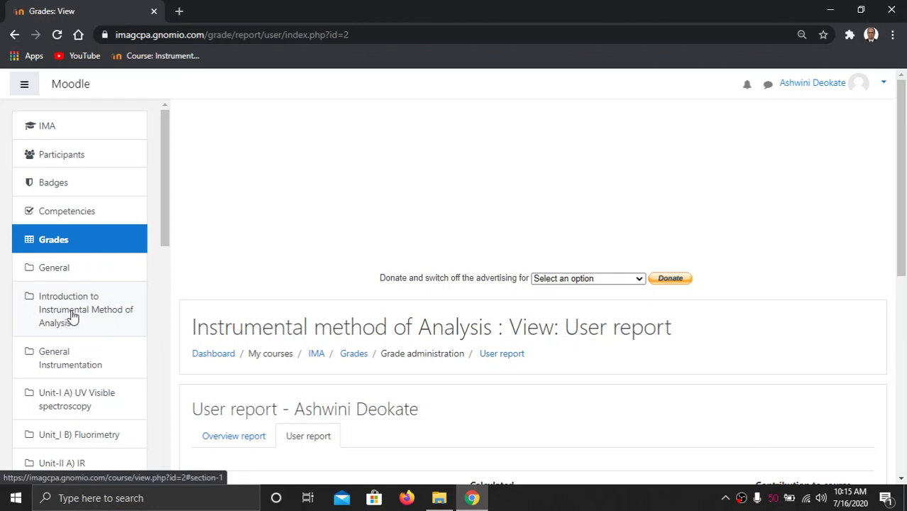
{"action": "scroll", "coordinate": [73, 316], "scroll_direction": "down", "scroll_amount": 3}
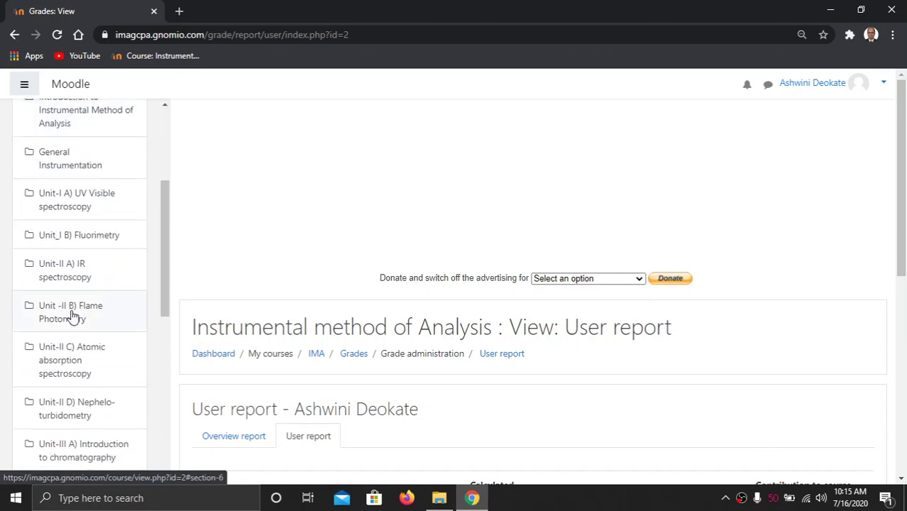
{"action": "scroll", "coordinate": [73, 317], "scroll_direction": "up", "scroll_amount": 3}
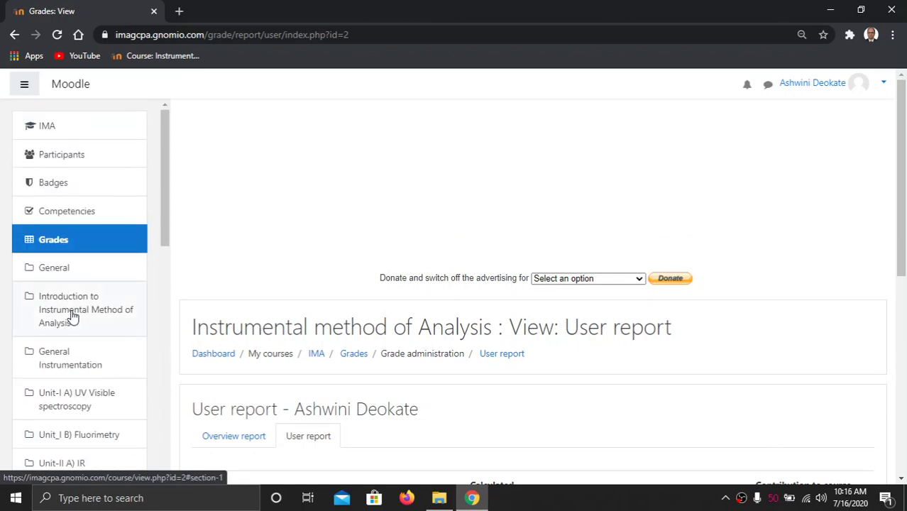